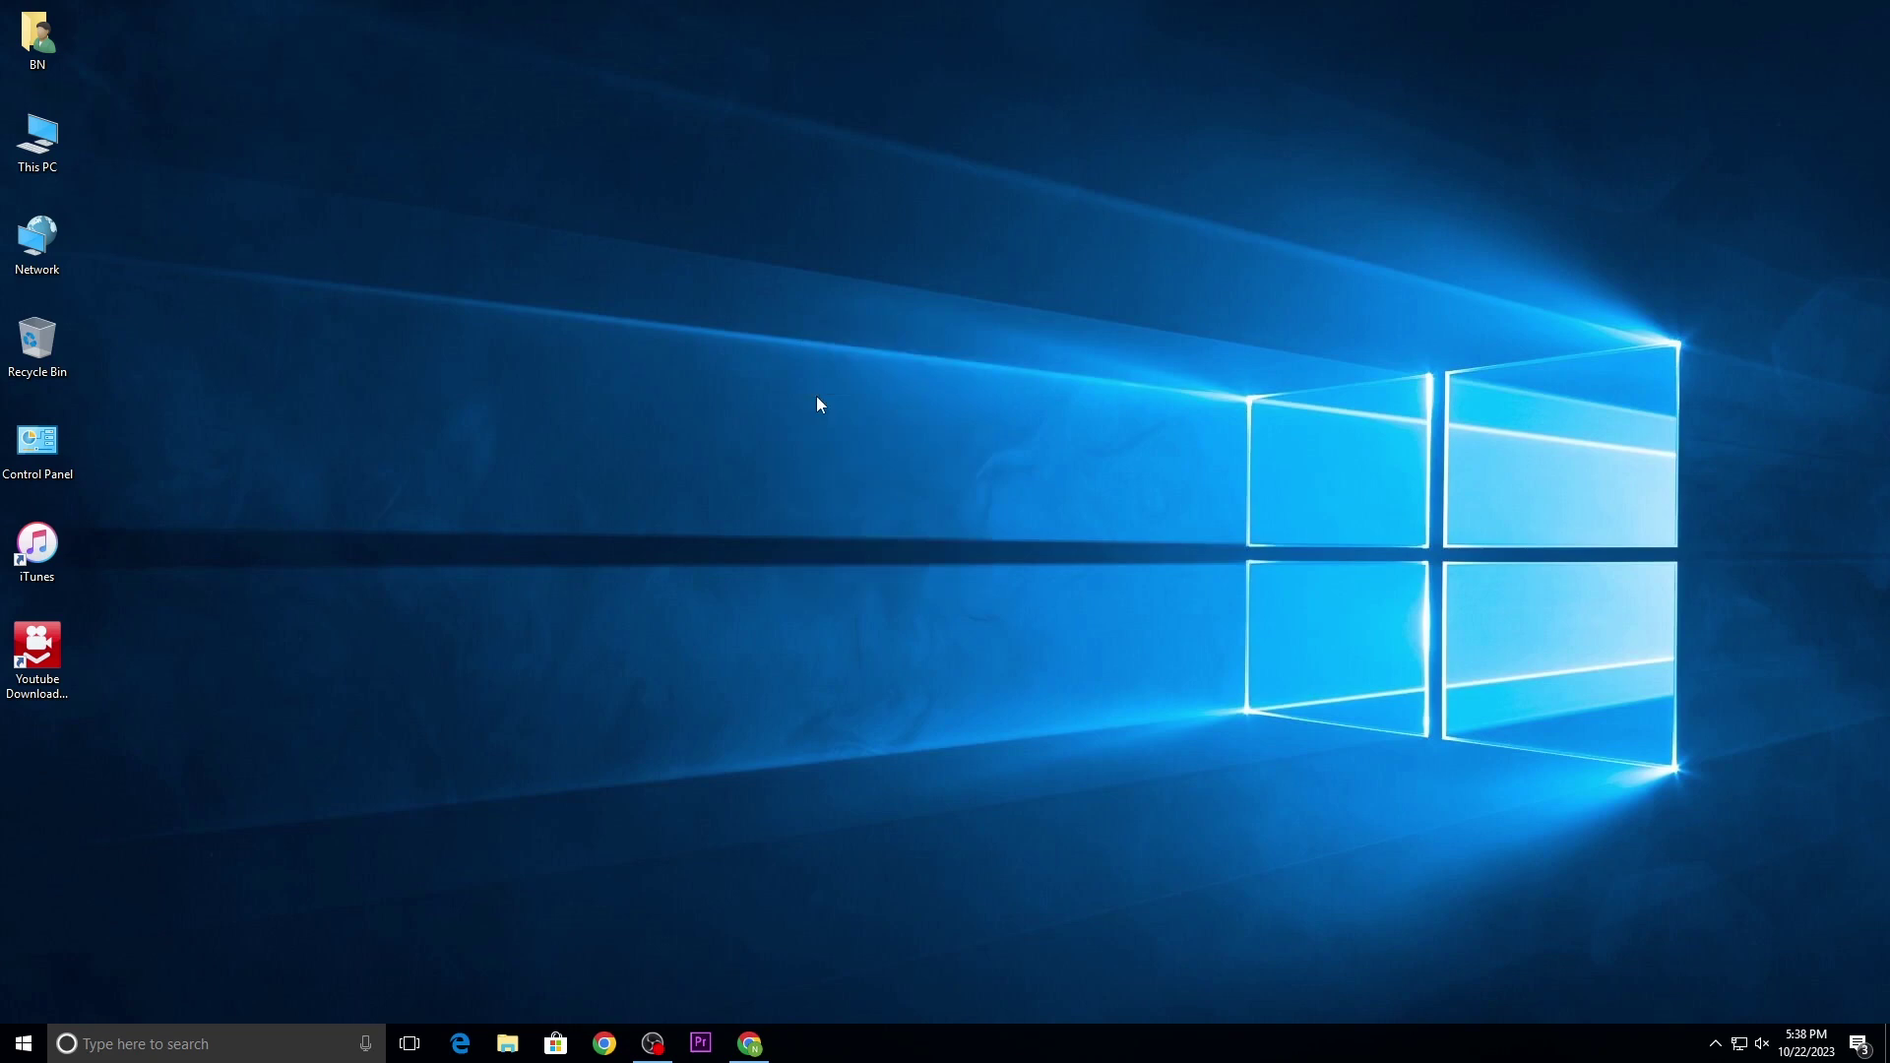
Step: Open the KODAK (E:) drive and view the TBK900.001 archive's properties
{"action": "double_click", "coordinate": [37, 141]}
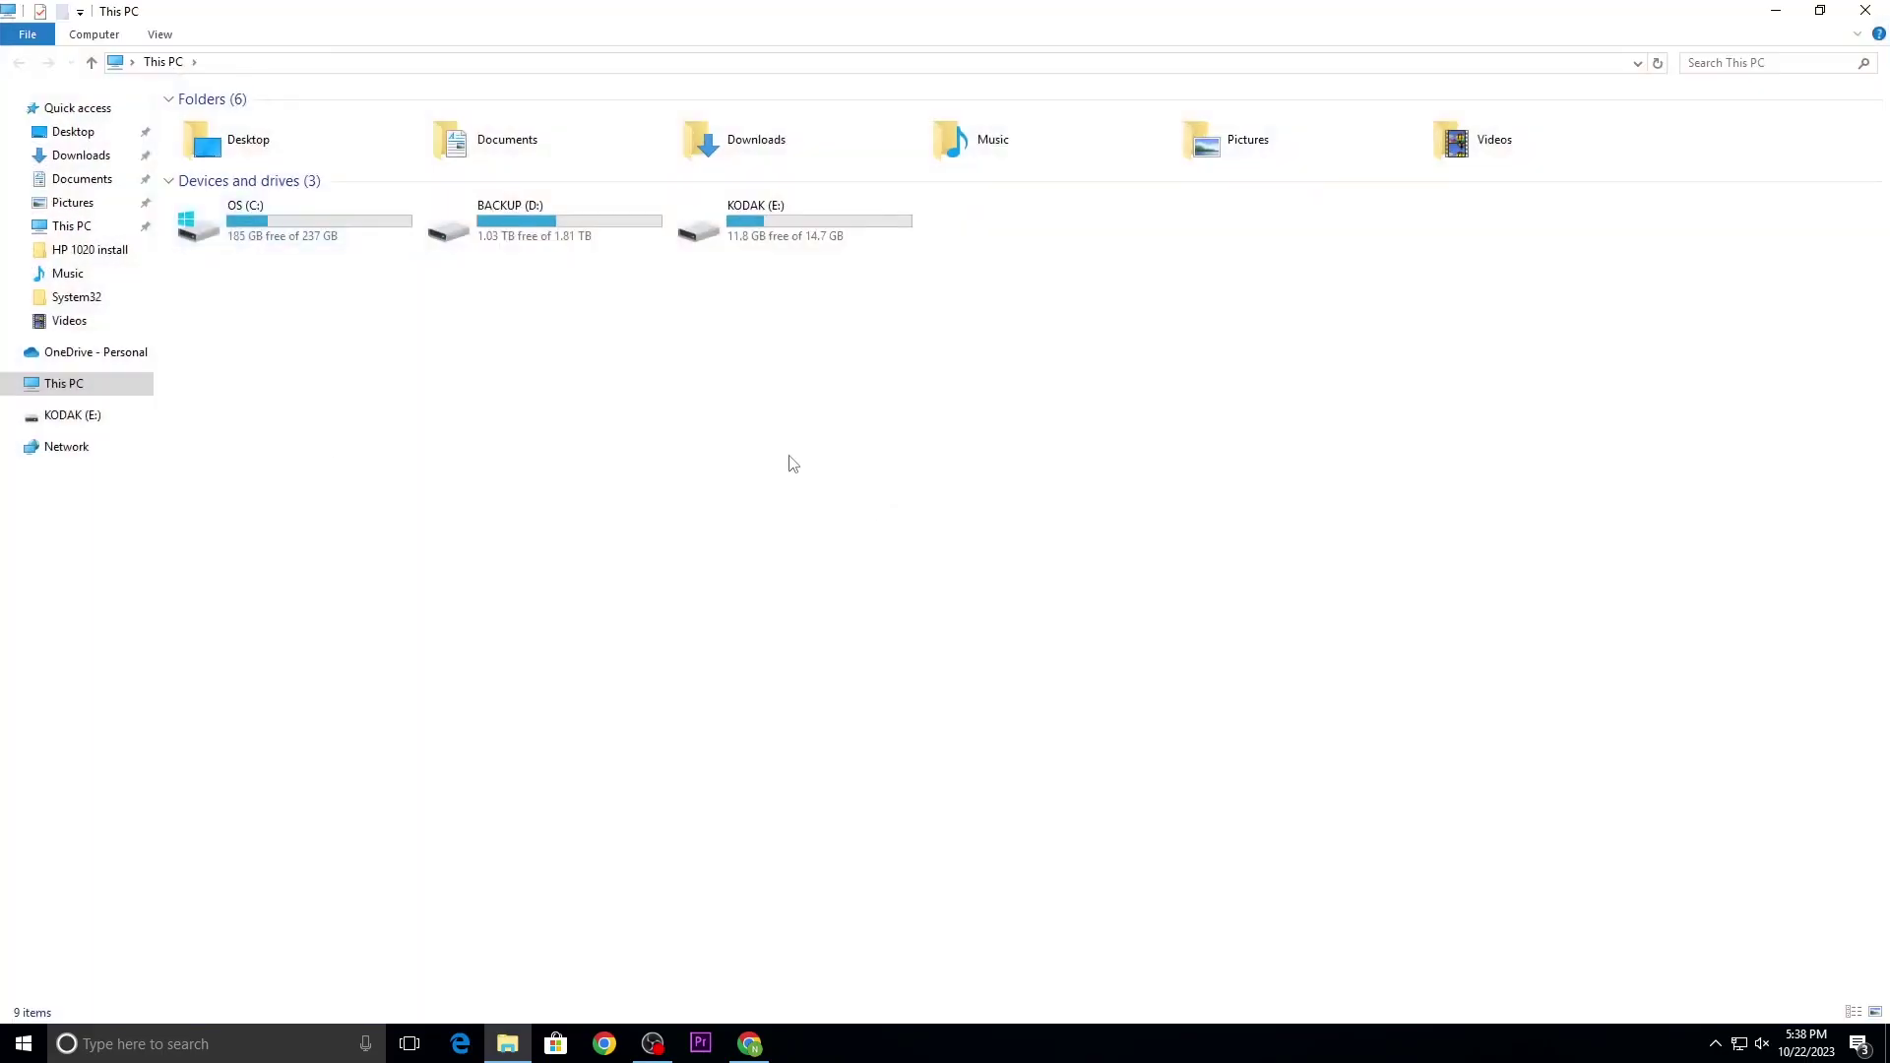
{"action": "left_click", "coordinate": [769, 248]}
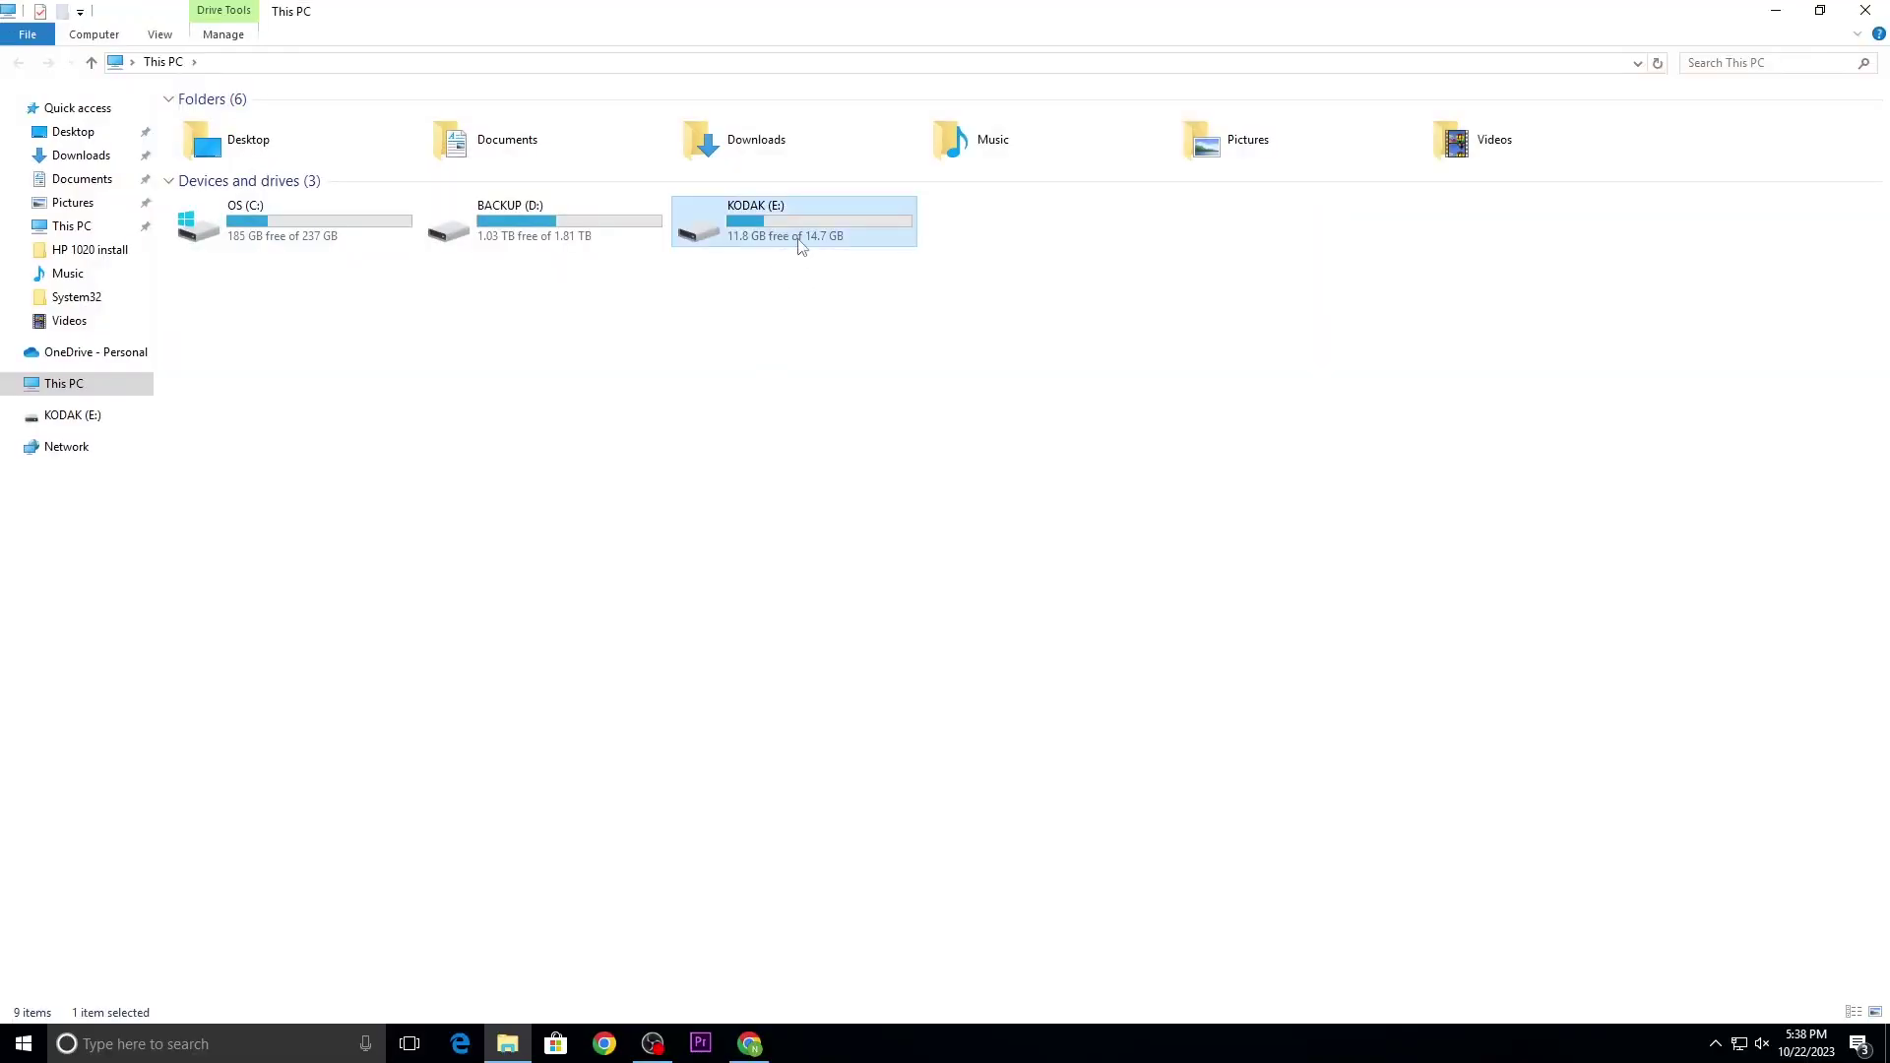
{"action": "double_click", "coordinate": [801, 244]}
{"action": "left_click", "coordinate": [1181, 167]}
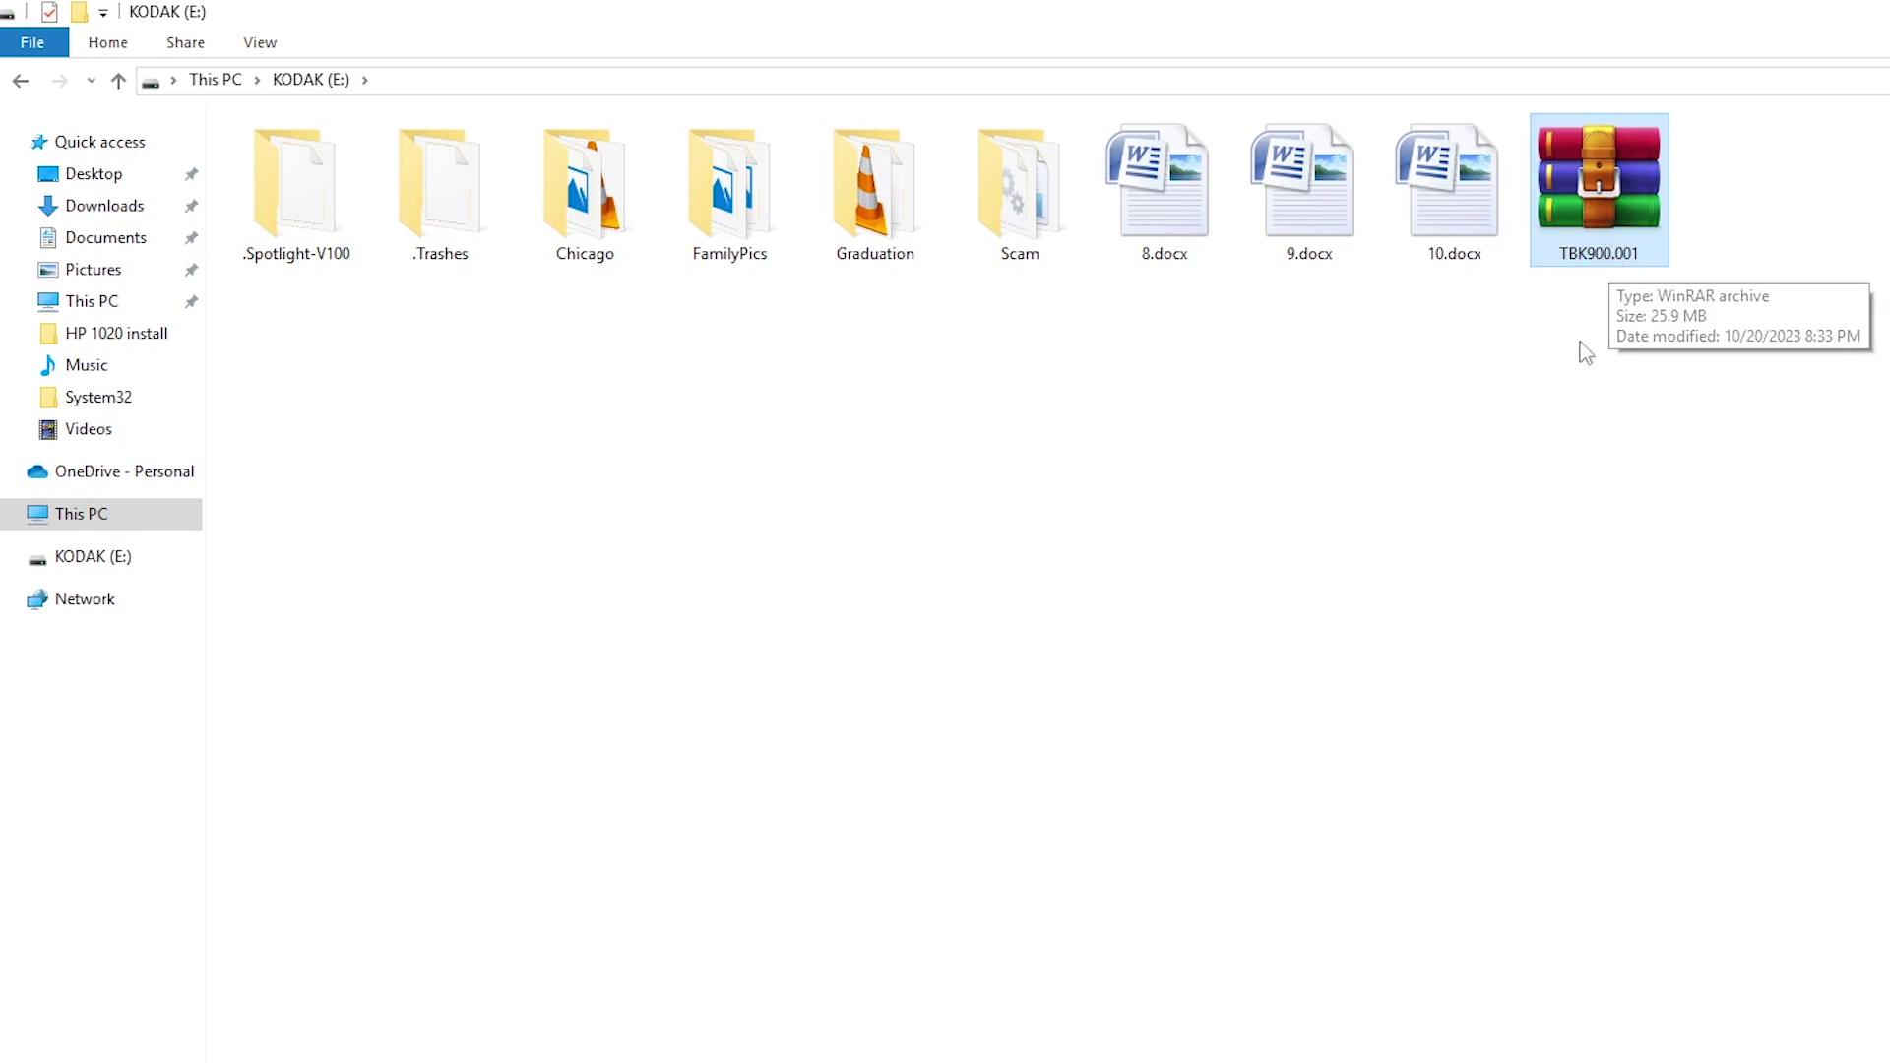
{"action": "right_click", "coordinate": [1585, 251]}
{"action": "left_click", "coordinate": [1659, 682]}
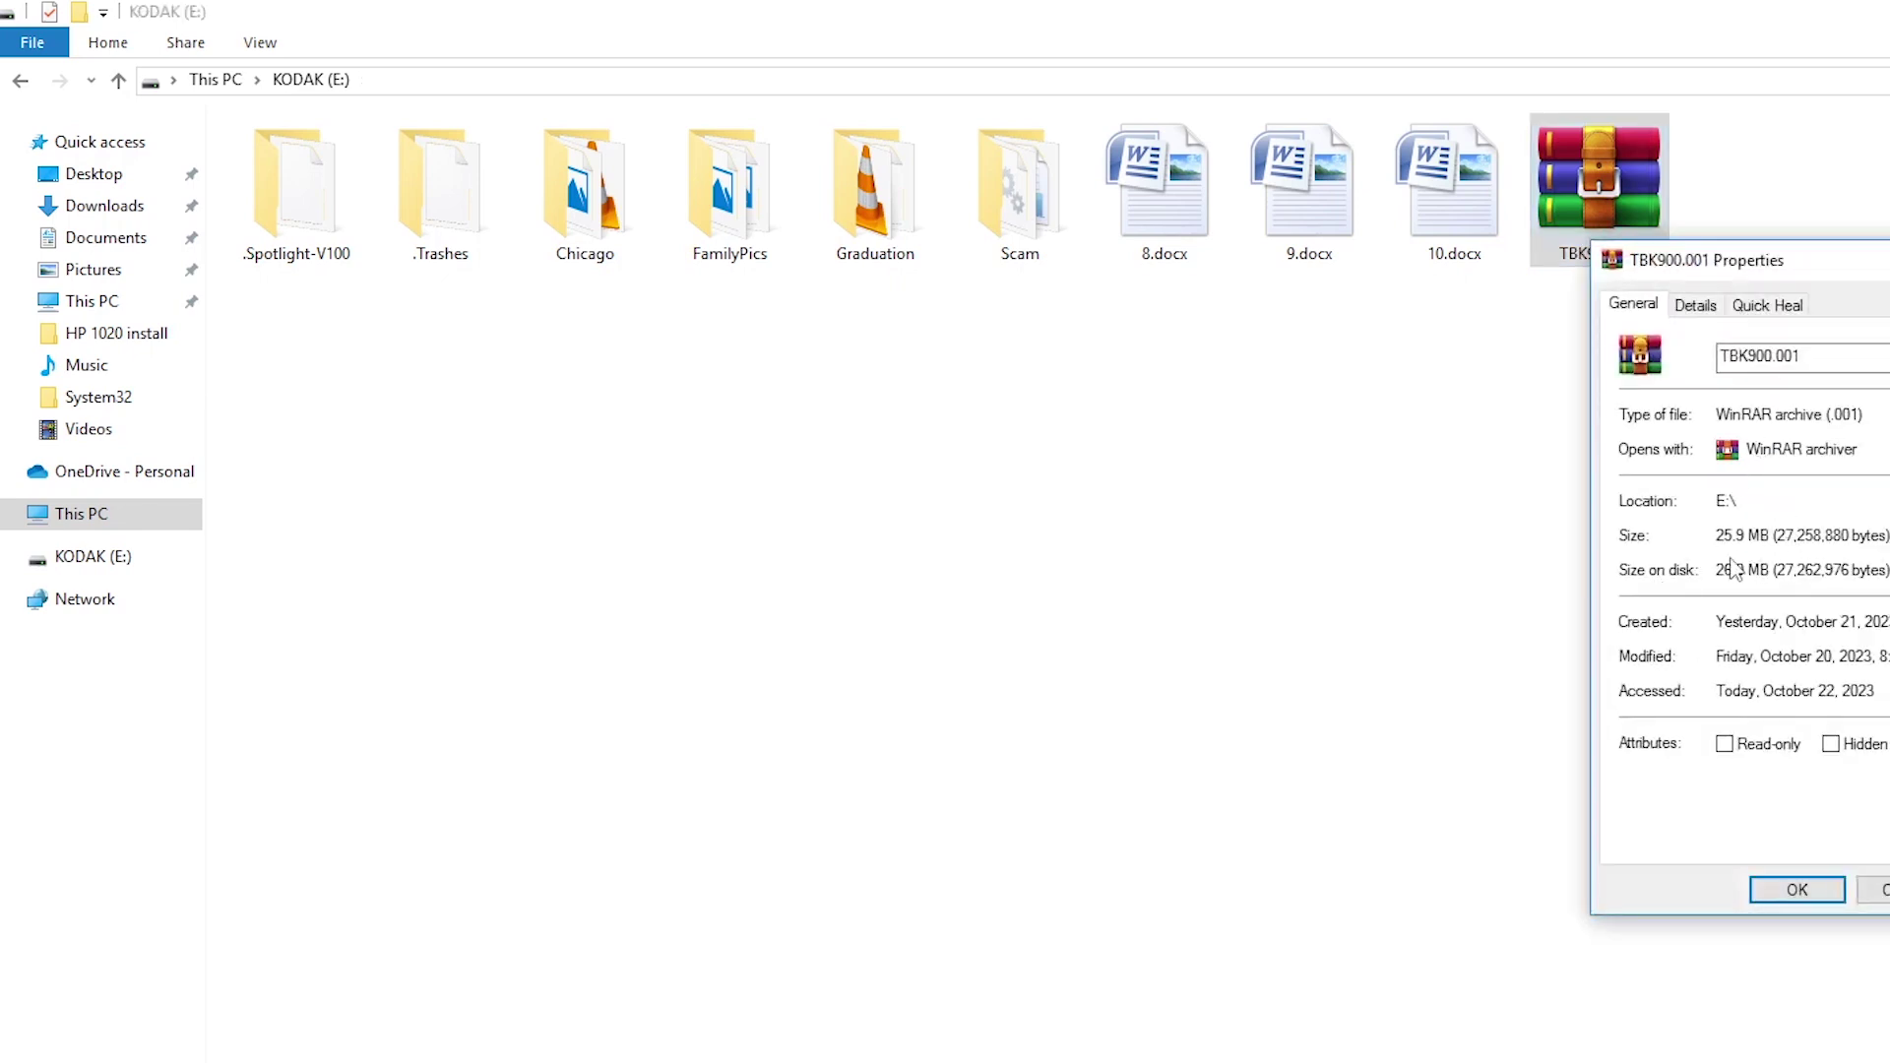
{"action": "left_click", "coordinate": [1520, 194]}
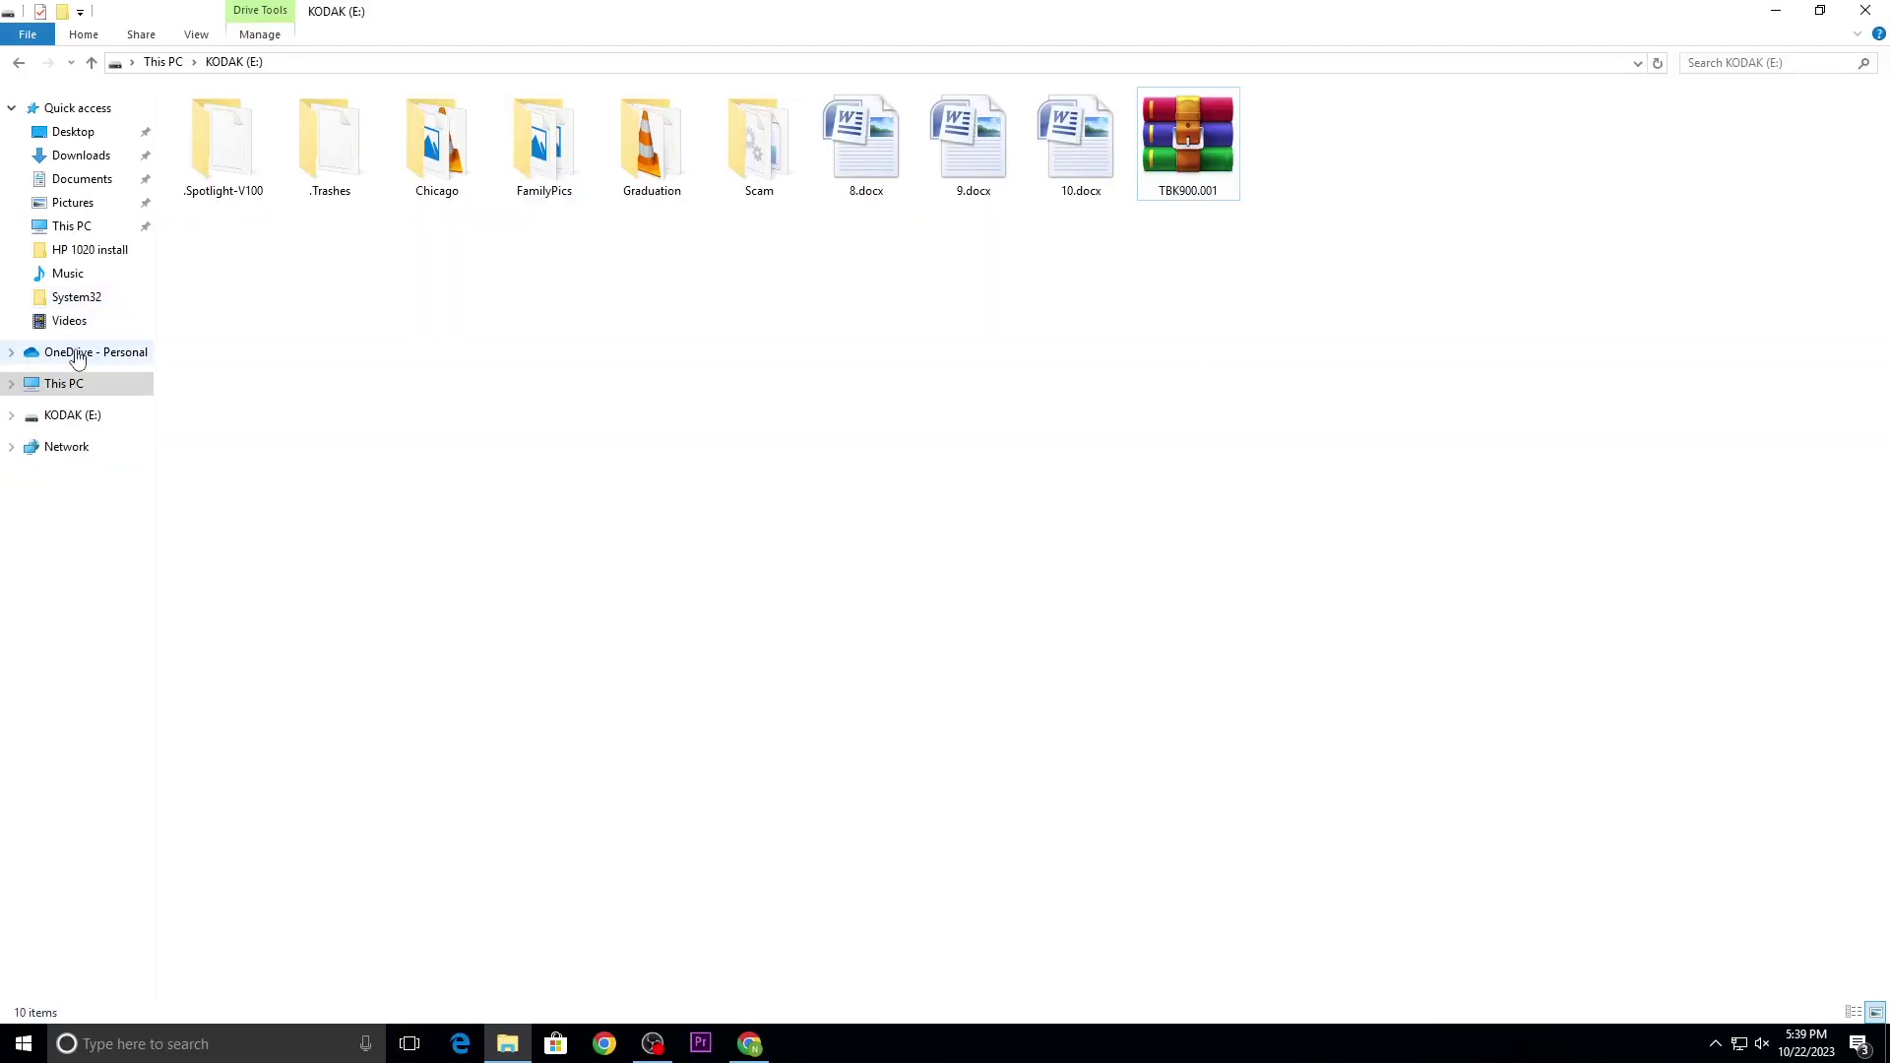
Step: Return to This PC and look over the KODAK (E:), OS (C:) and BACKUP (D:) drives
{"action": "left_click", "coordinate": [64, 384]}
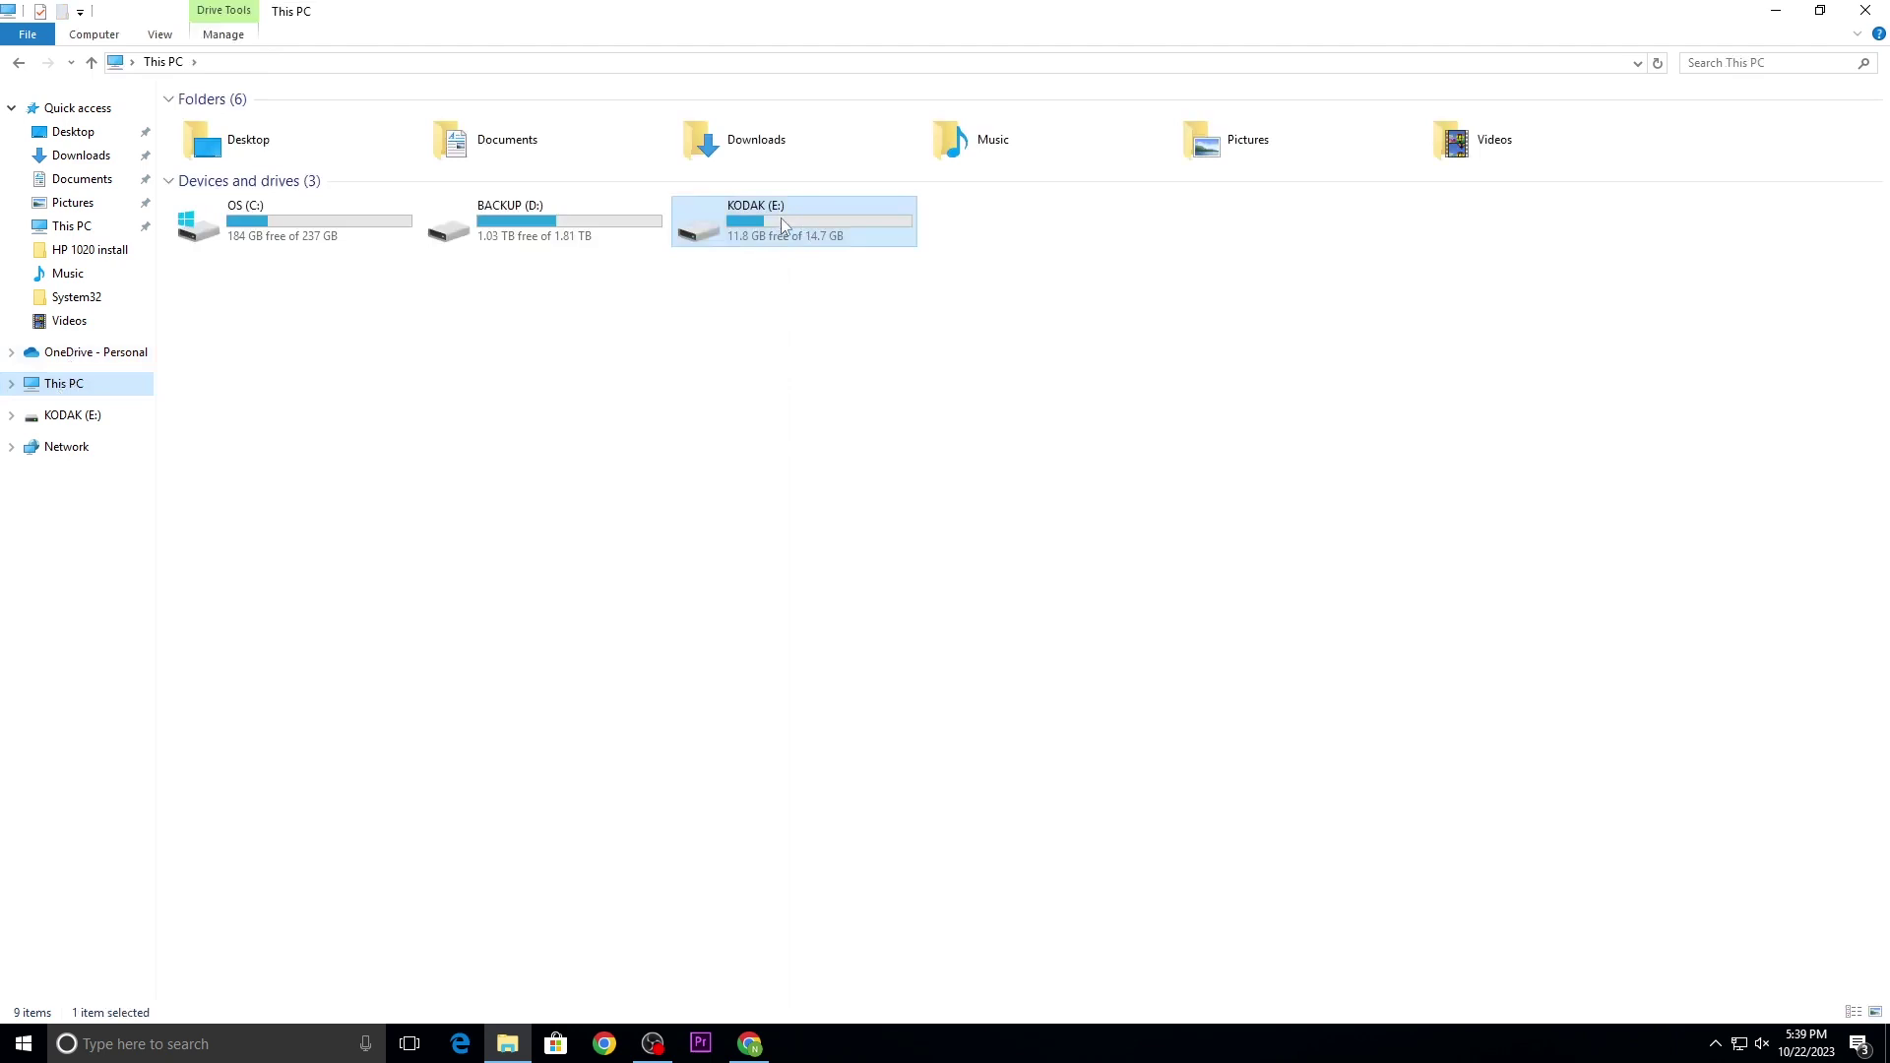
{"action": "left_click", "coordinate": [837, 307]}
{"action": "left_click", "coordinate": [776, 214]}
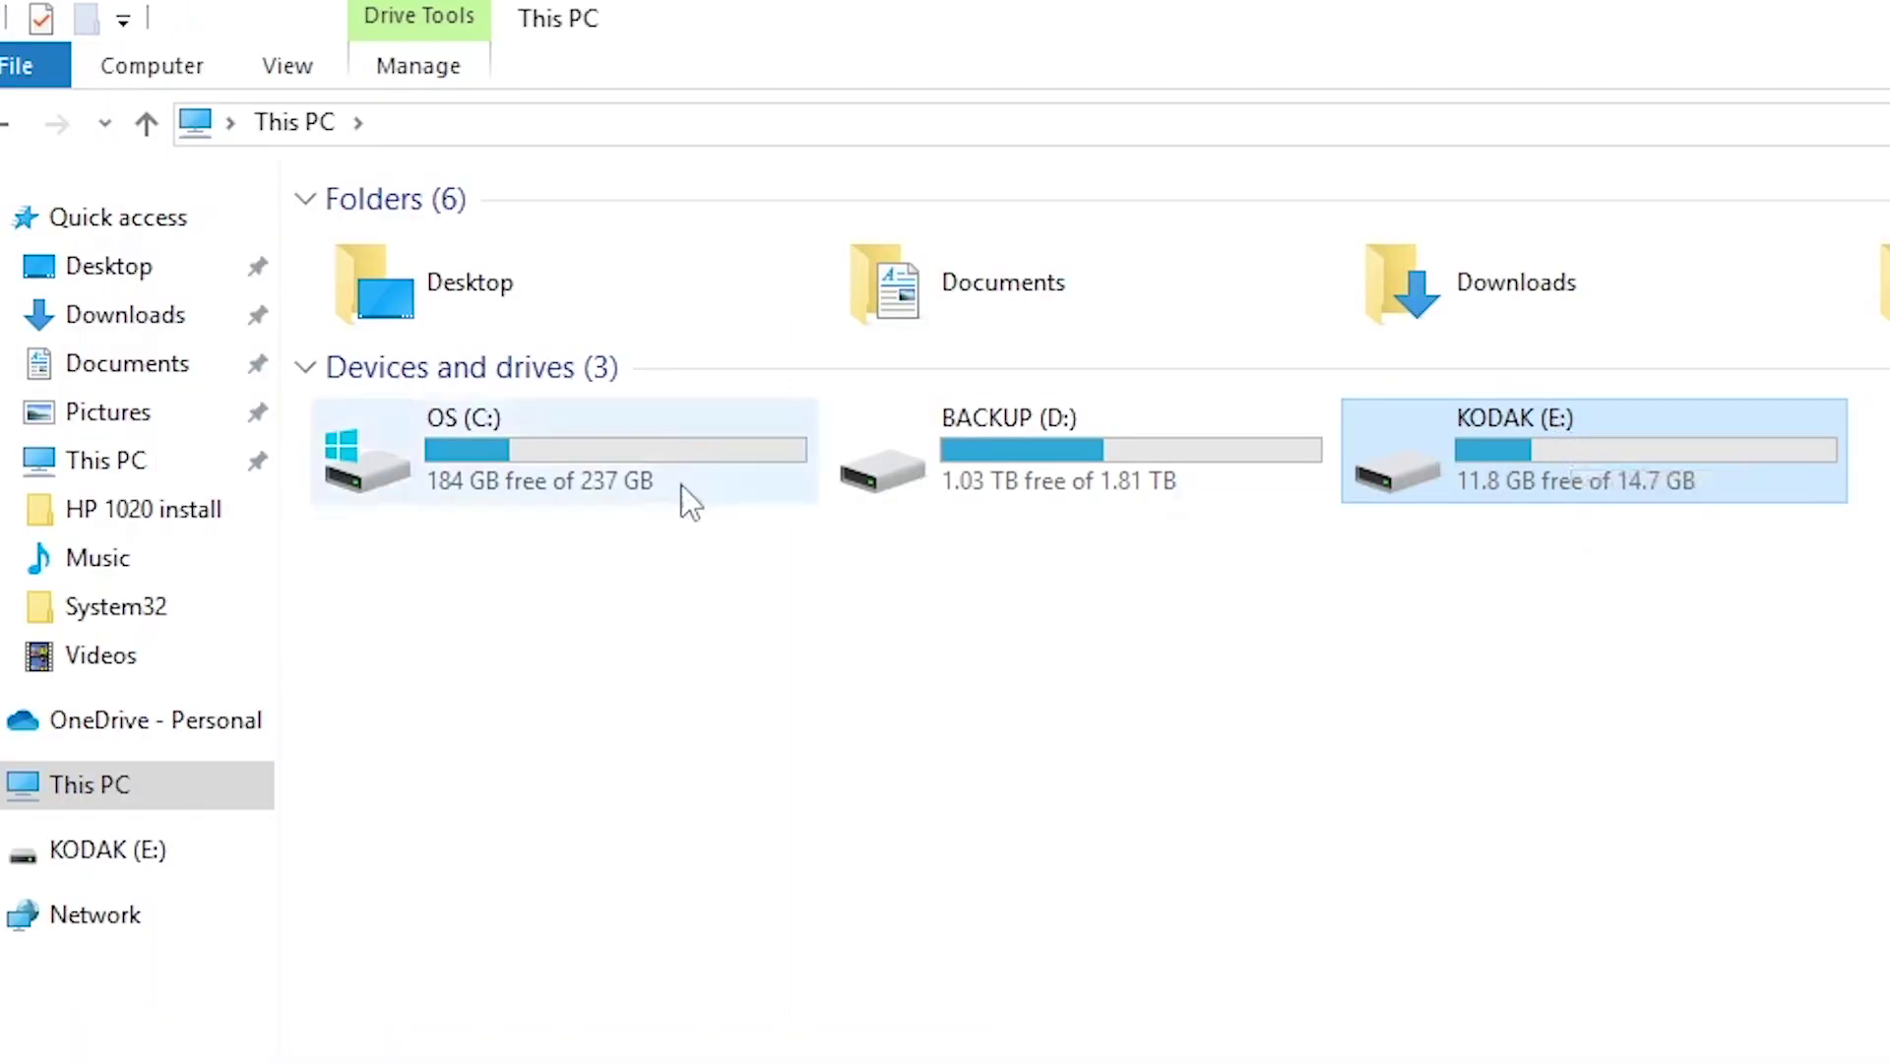
{"action": "left_click", "coordinate": [682, 484]}
{"action": "left_click", "coordinate": [995, 475]}
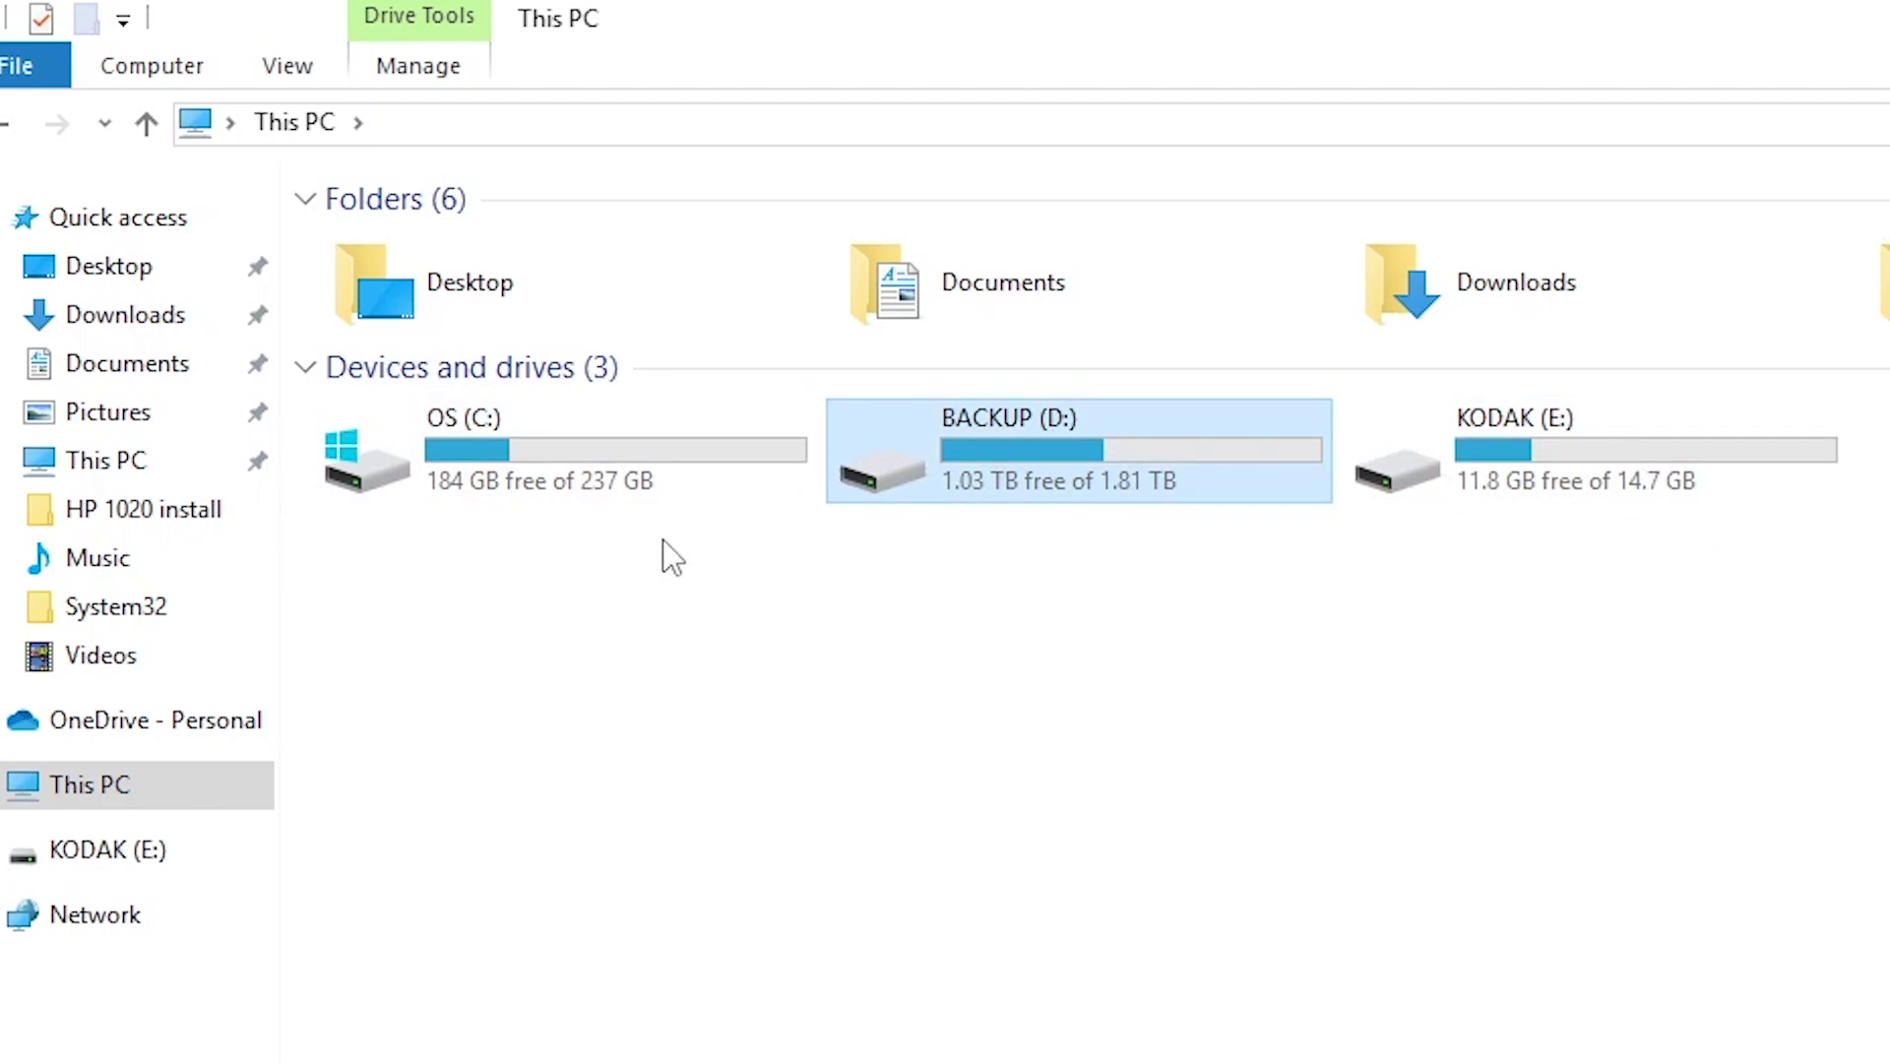
{"action": "left_click", "coordinate": [1673, 473]}
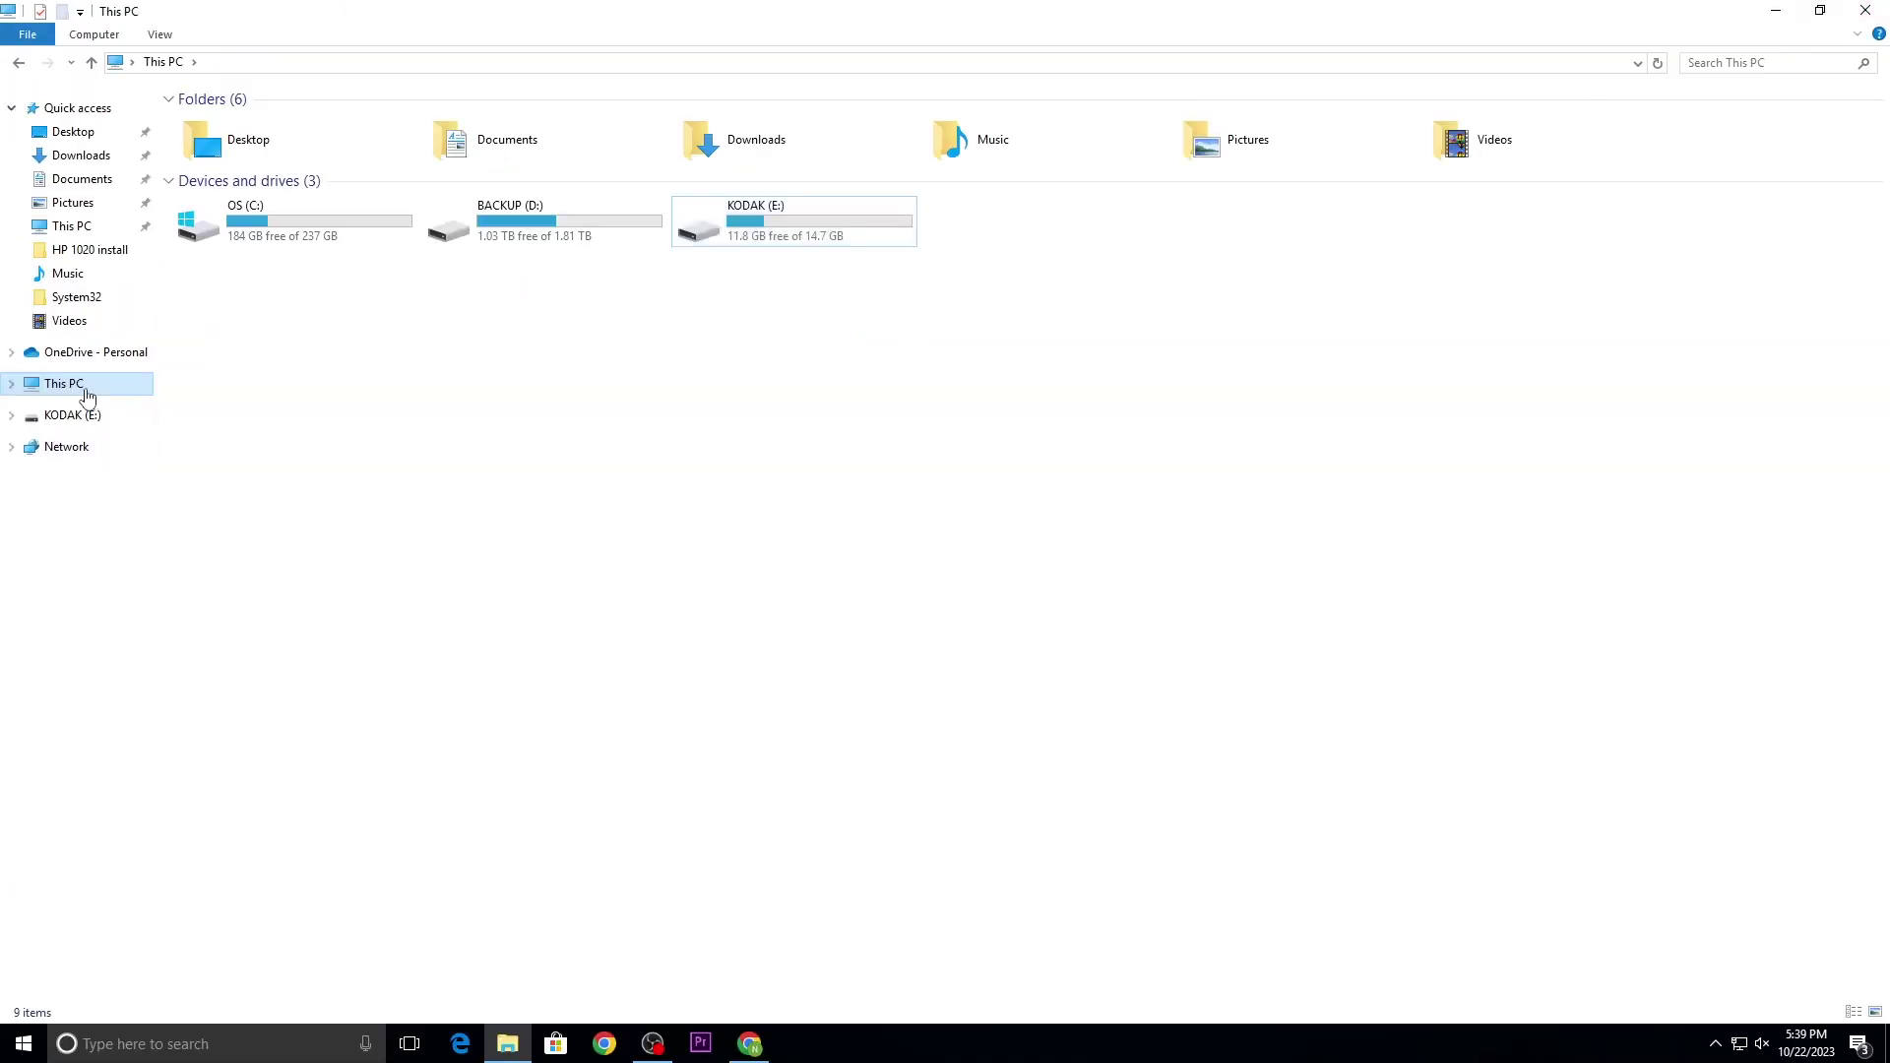
{"action": "left_click", "coordinate": [755, 480]}
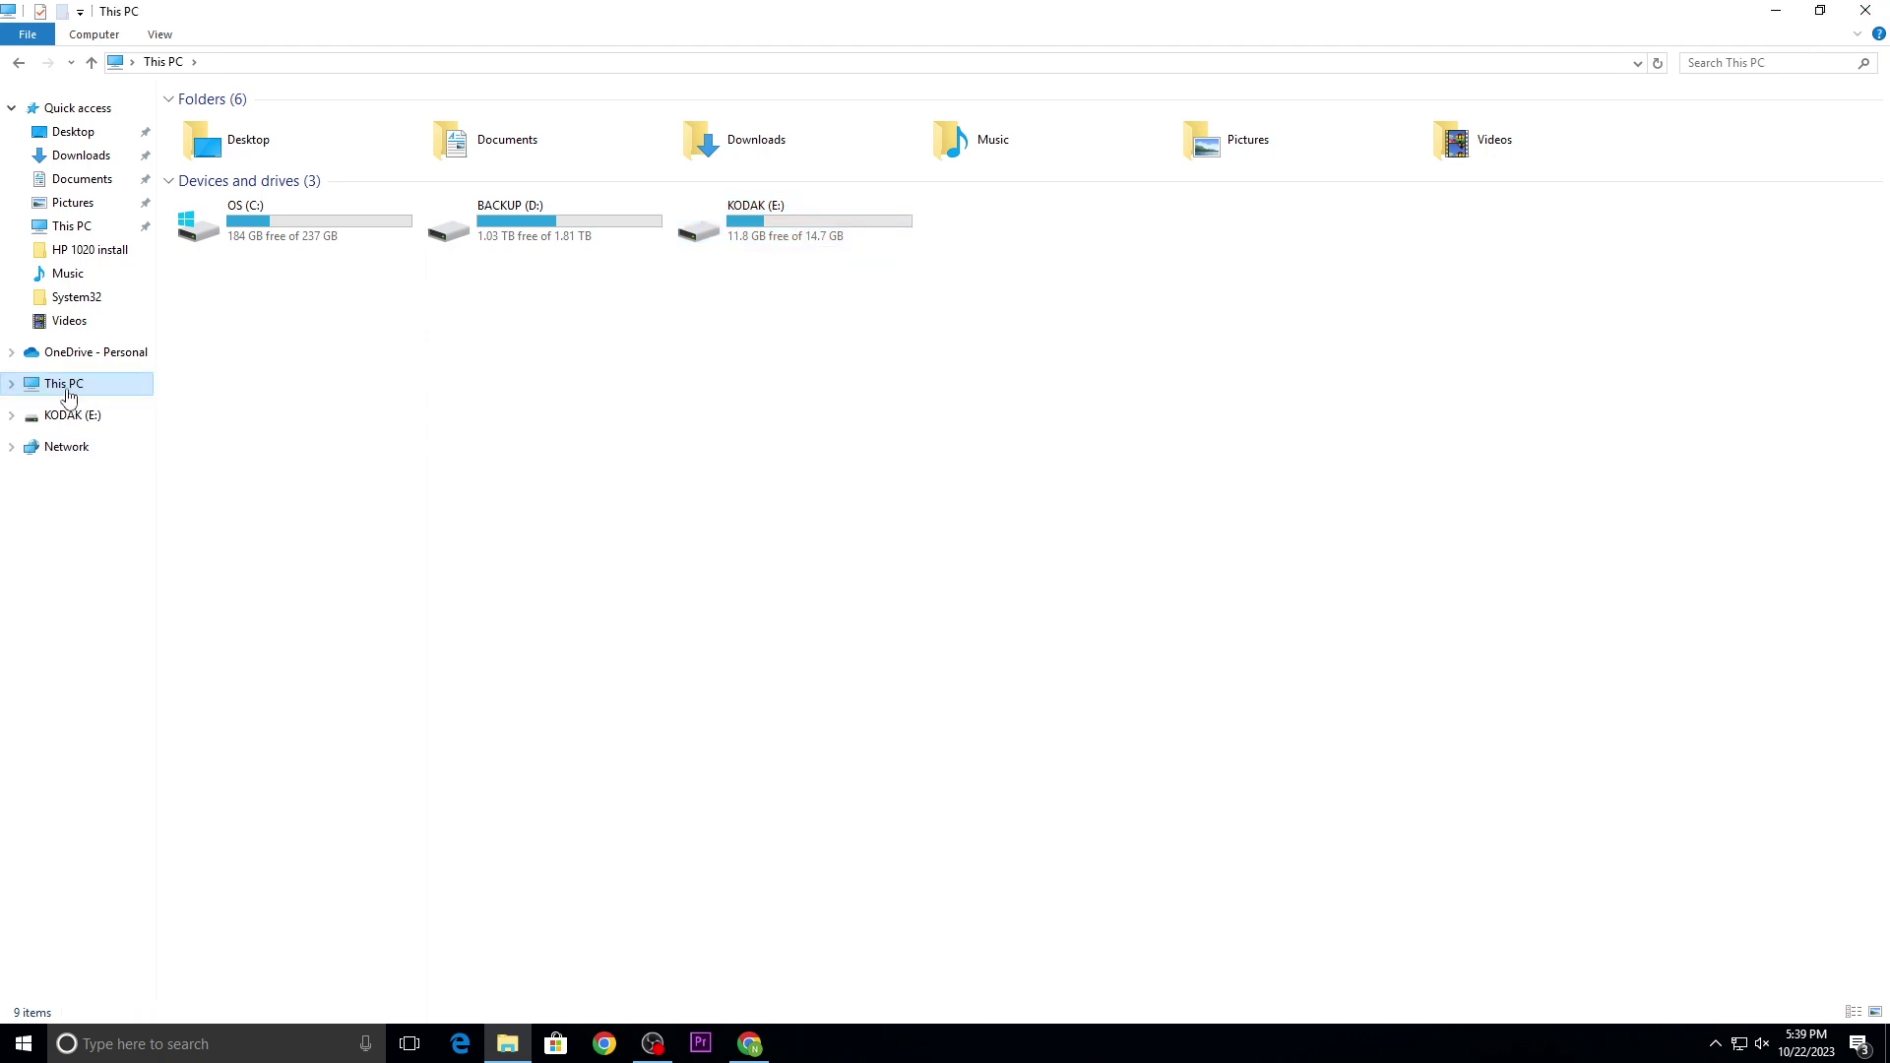
Step: Go to the desktop and refresh it
{"action": "key", "text": "super+d"}
{"action": "right_click", "coordinate": [425, 263]}
{"action": "right_click", "coordinate": [335, 320]}
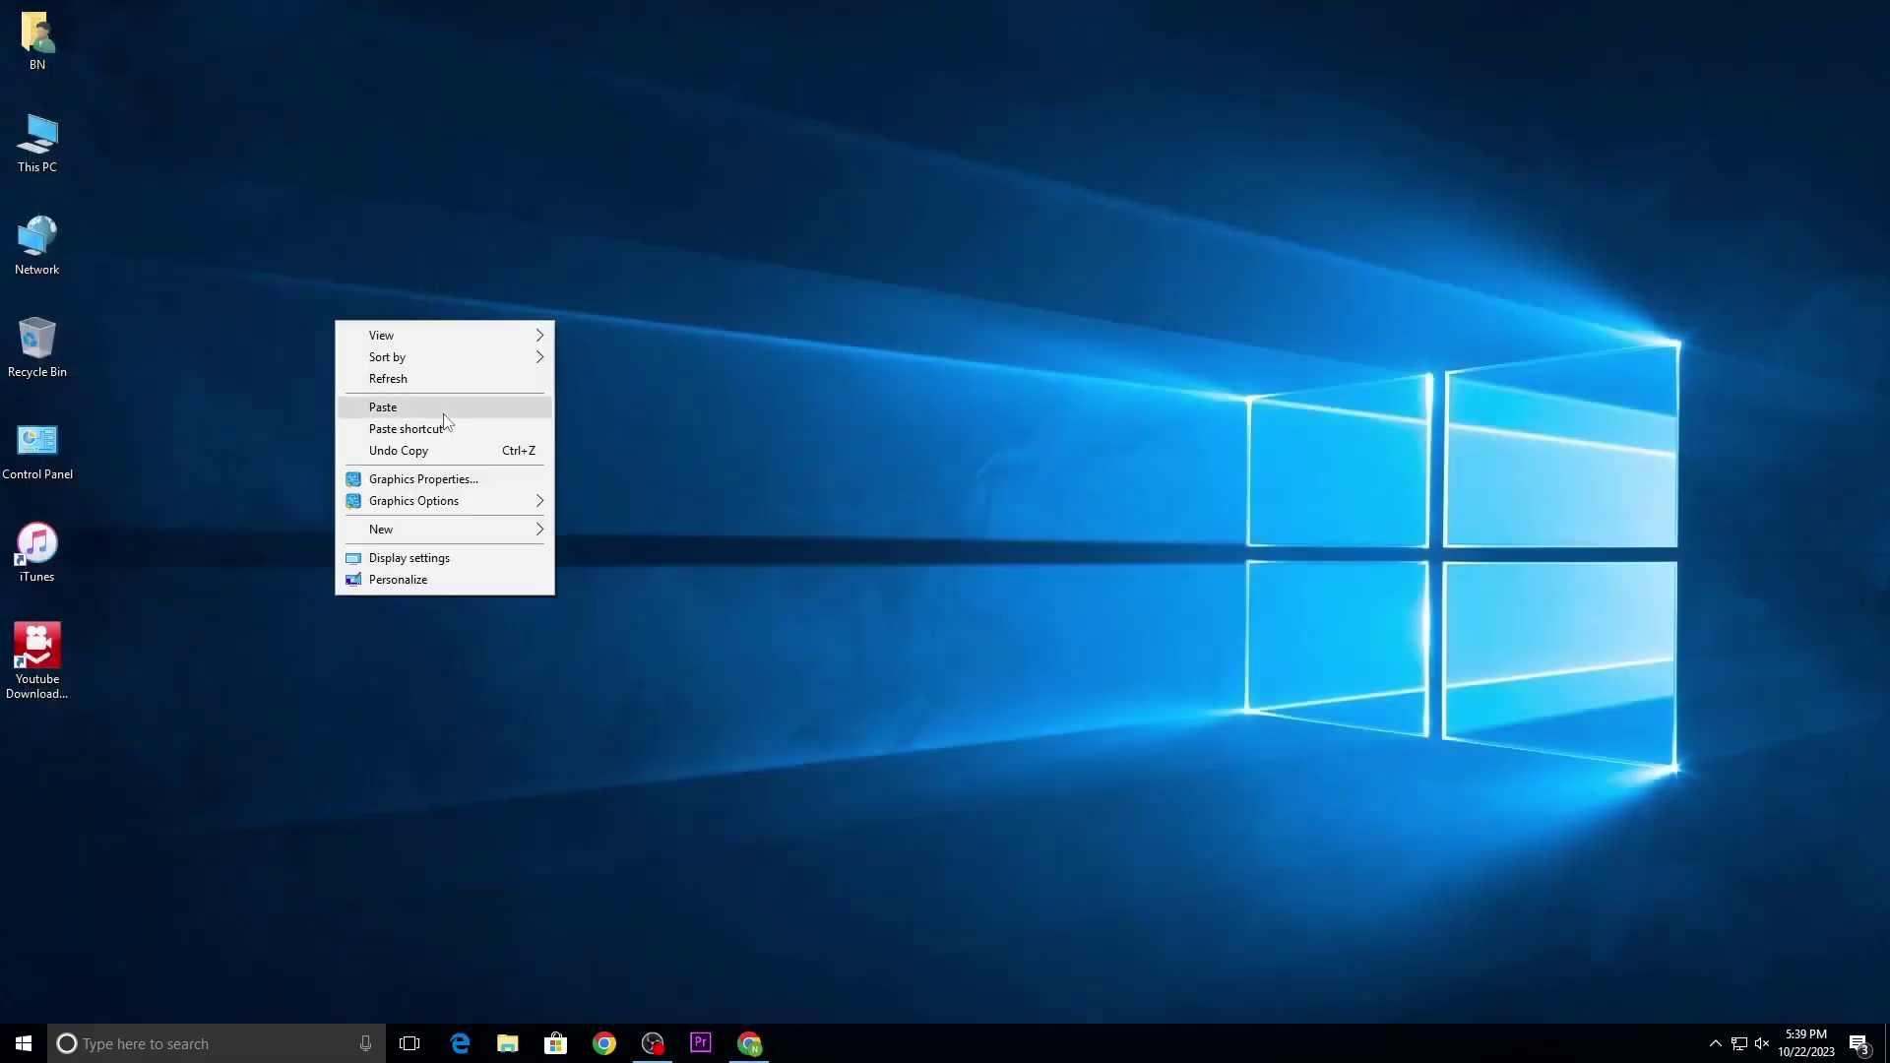
{"action": "left_click", "coordinate": [98, 215]}
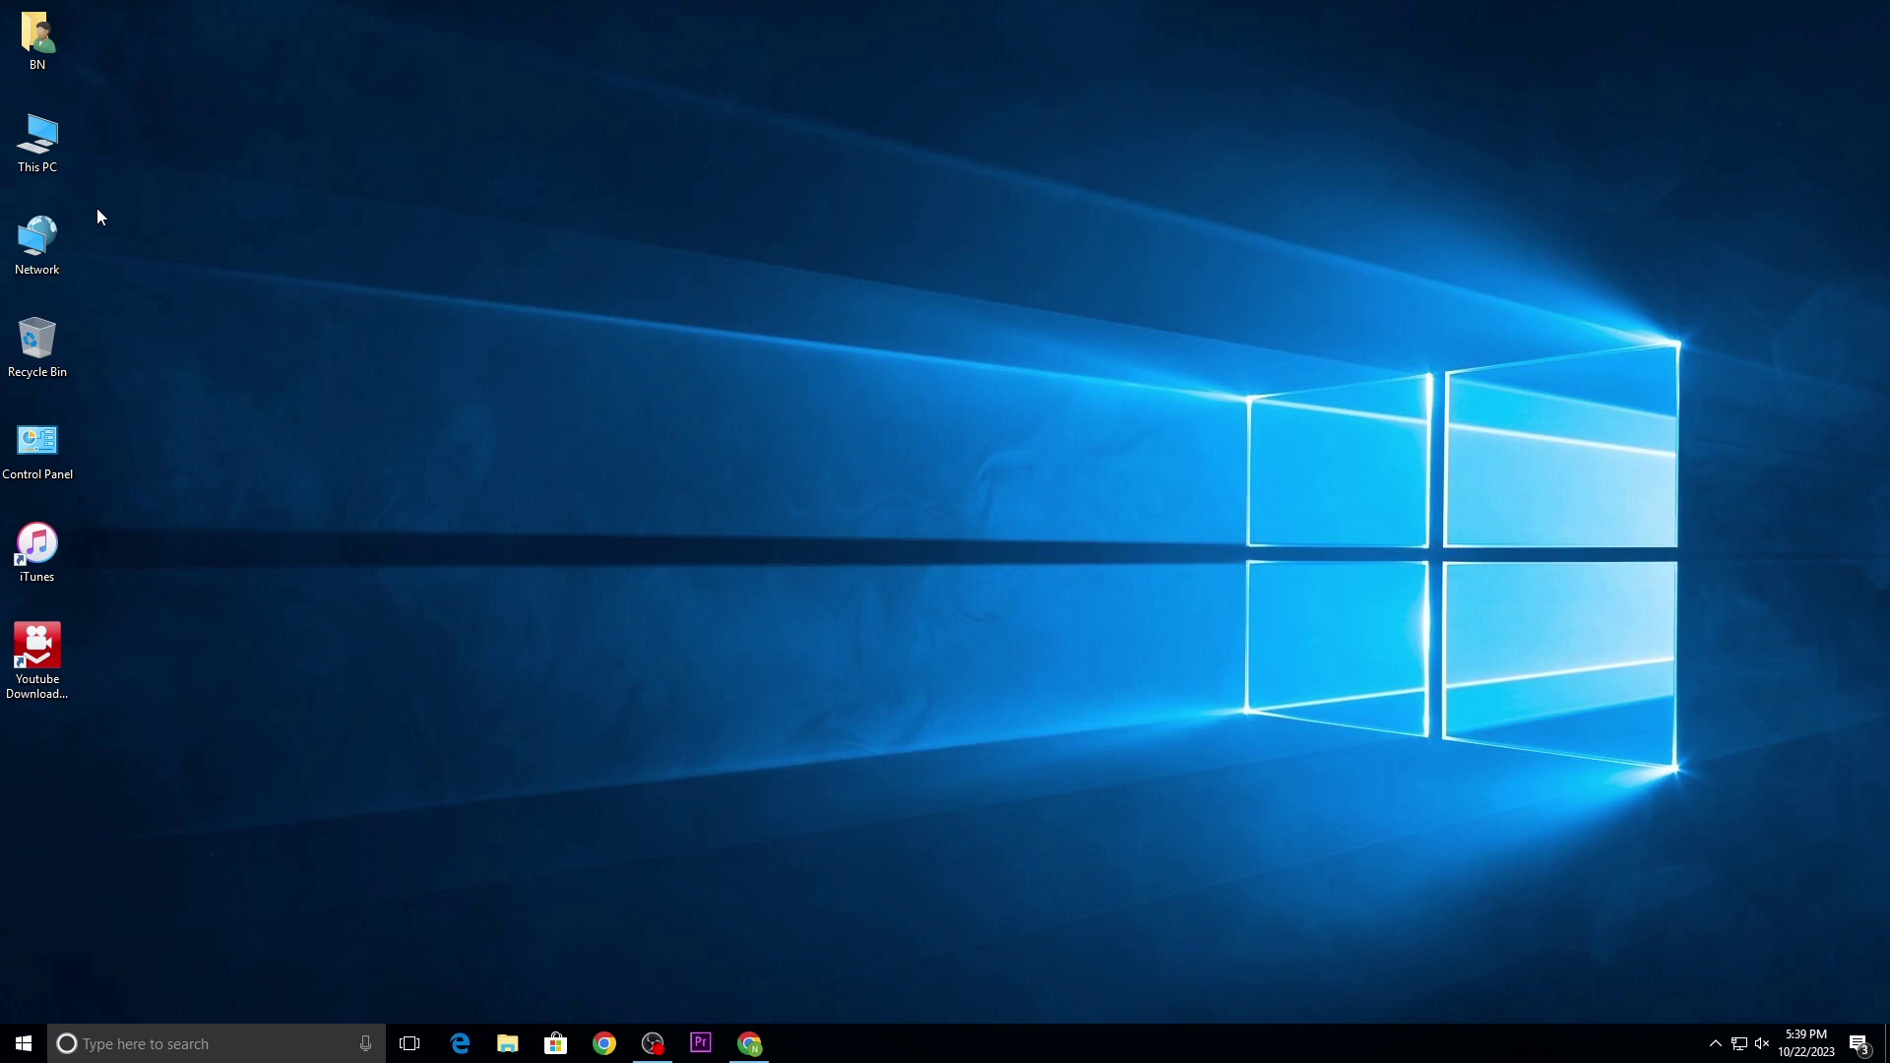
{"action": "right_click", "coordinate": [342, 405]}
{"action": "left_click", "coordinate": [83, 183]}
Step: Browse BACKUP (D:) > SOFTWARE > Tally ERP 9 + Crack free > Tally ERP 9 + Crack and run install_b189.exe
{"action": "double_click", "coordinate": [37, 143]}
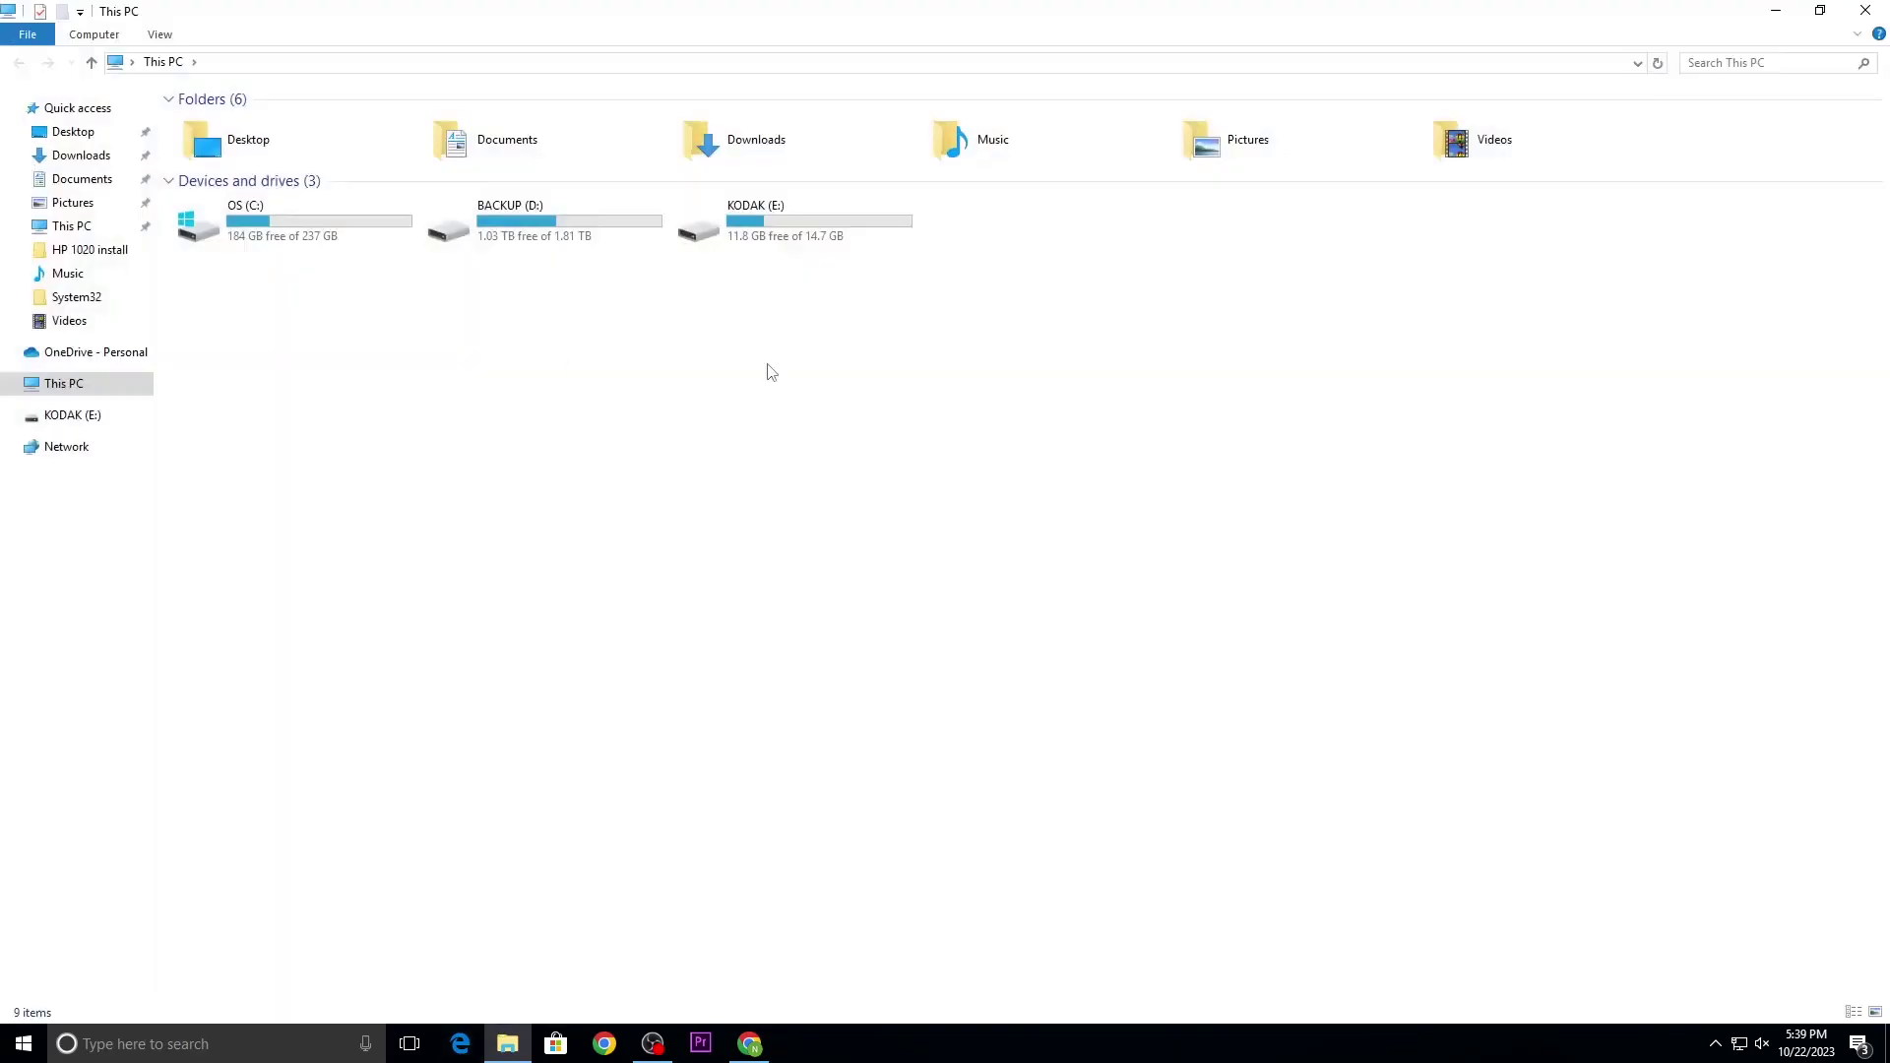
{"action": "double_click", "coordinate": [561, 246]}
{"action": "left_click", "coordinate": [539, 328]}
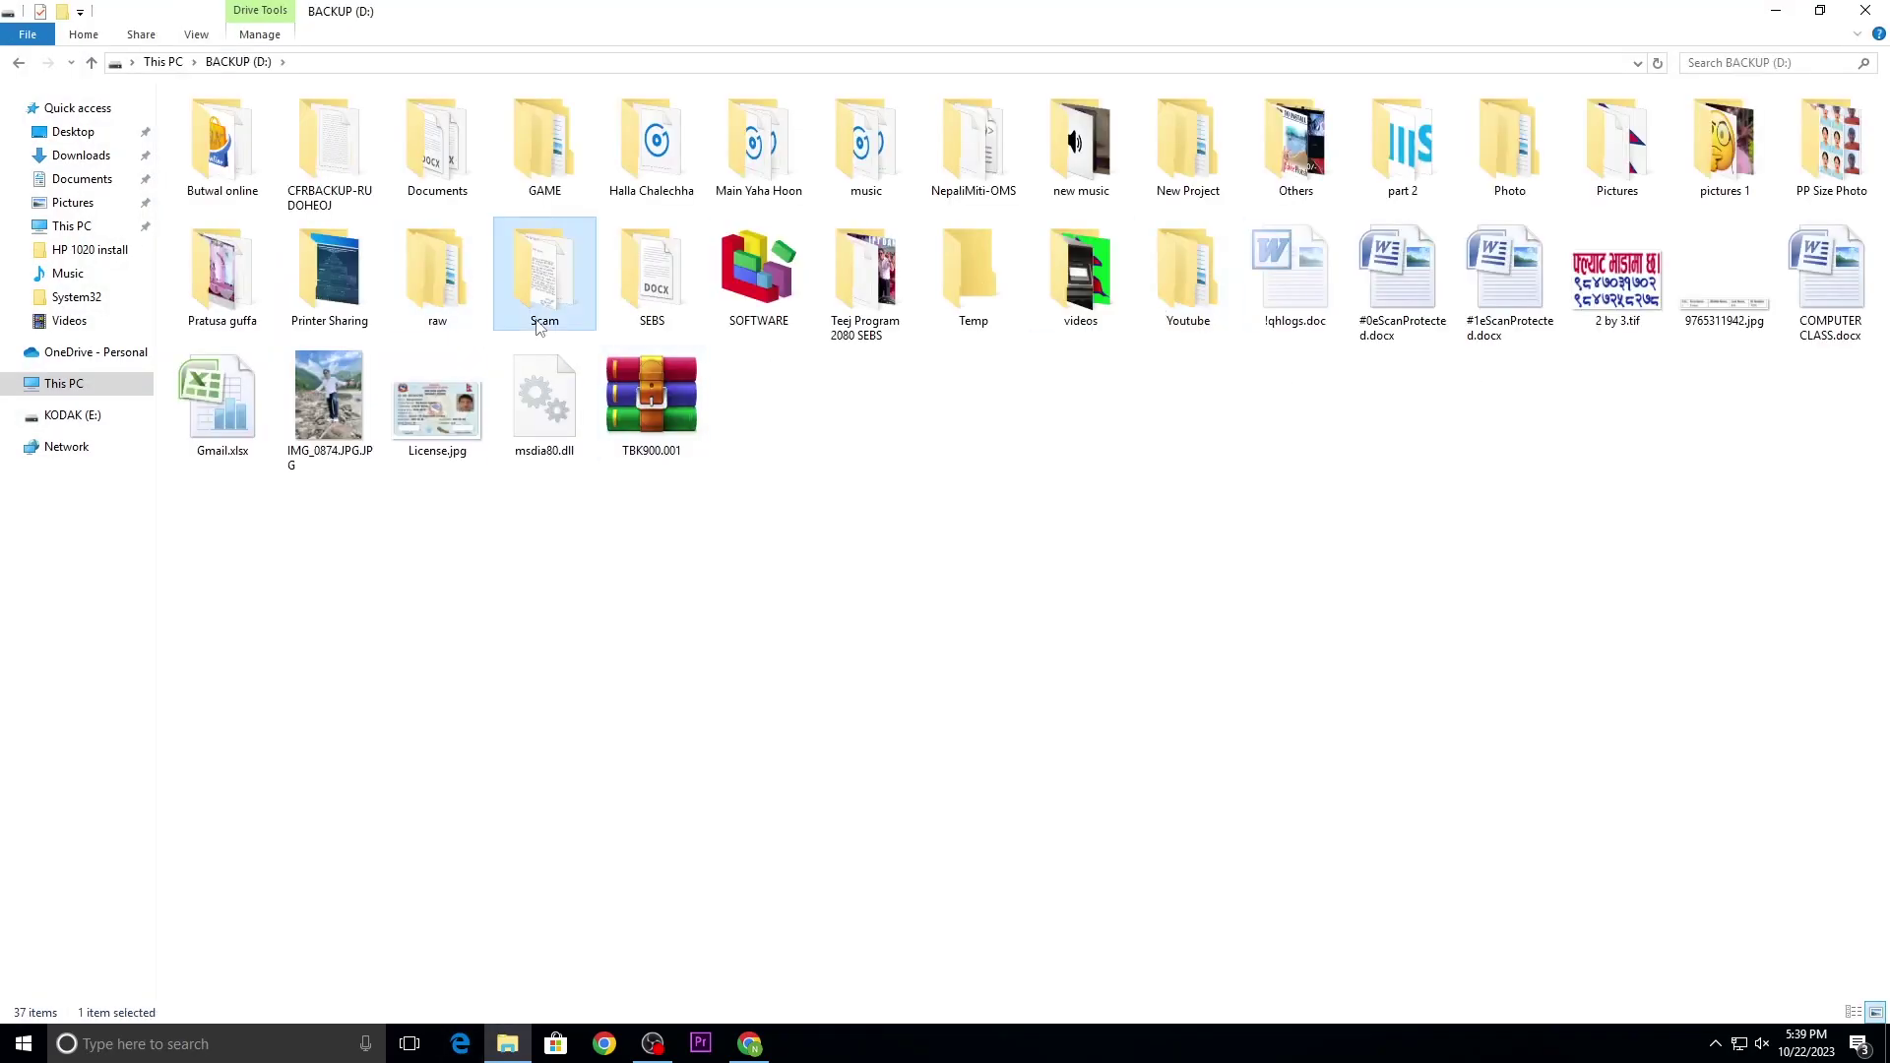
{"action": "double_click", "coordinate": [758, 276]}
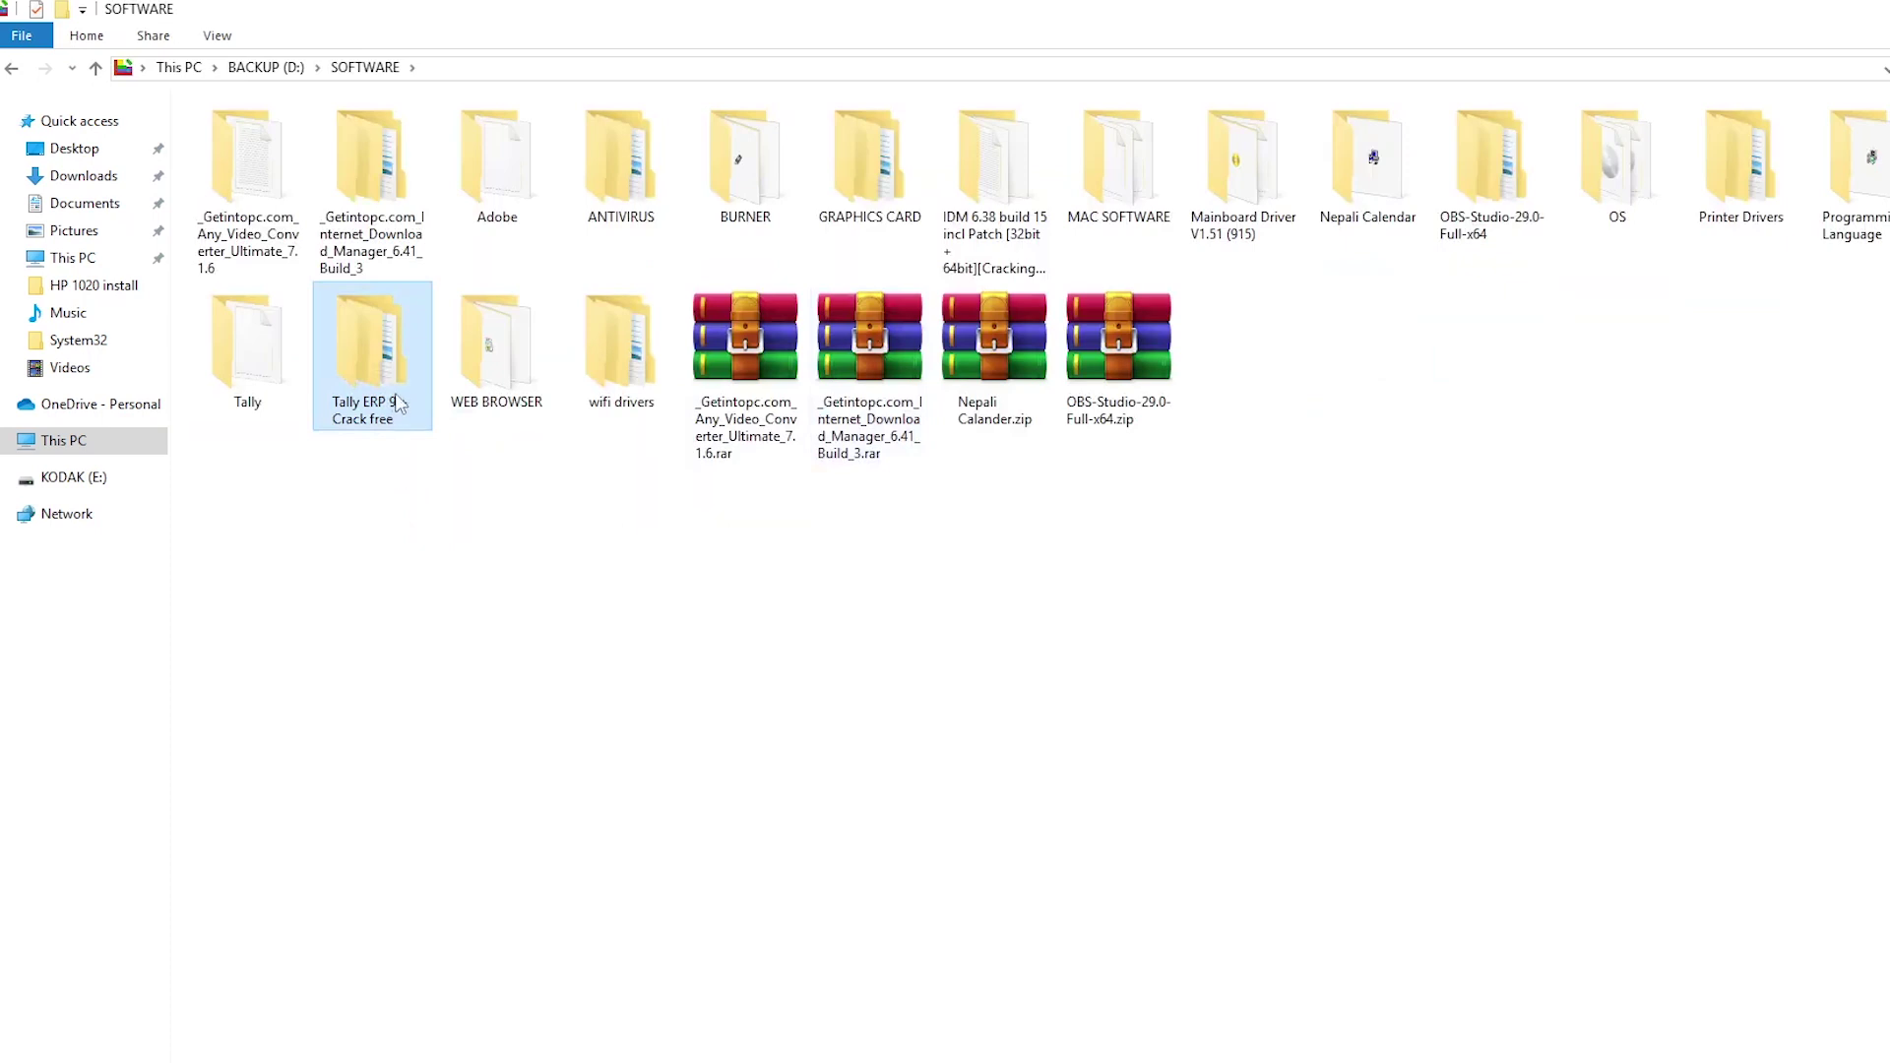
{"action": "double_click", "coordinate": [339, 380]}
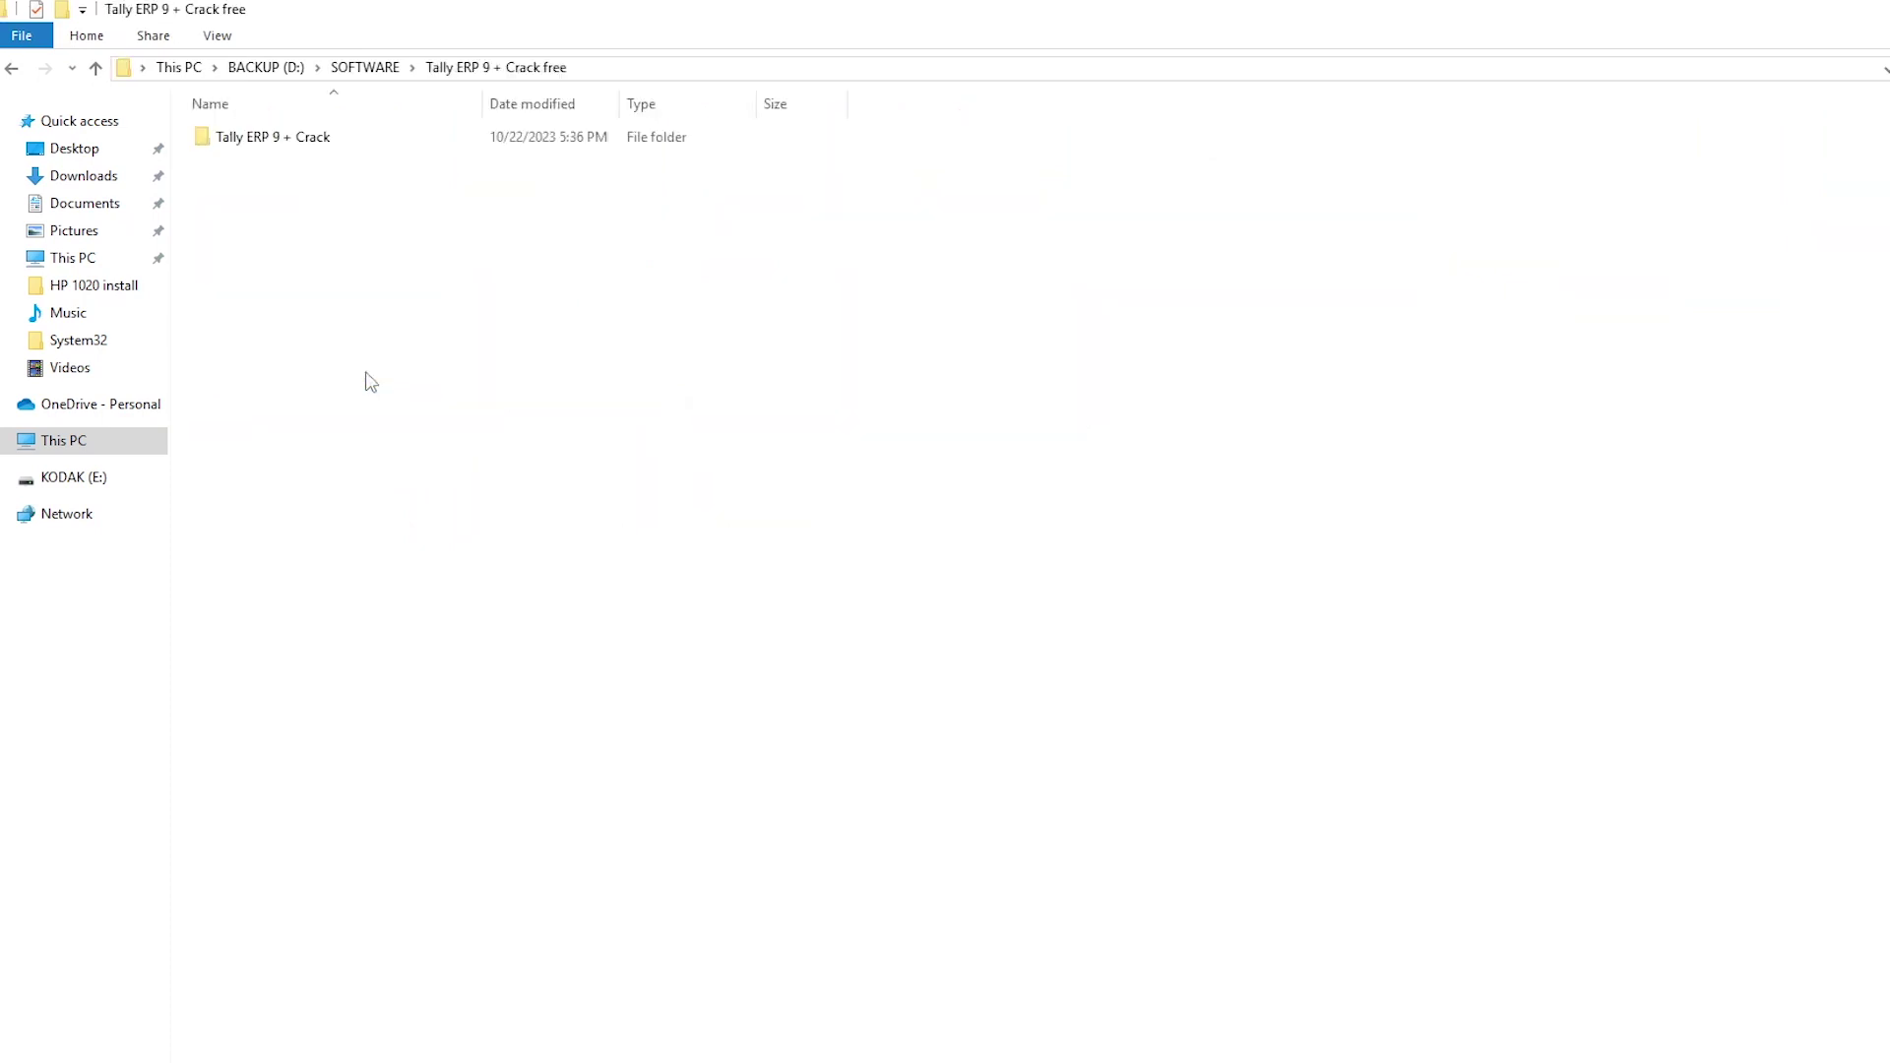
{"action": "left_click", "coordinate": [294, 144]}
{"action": "double_click", "coordinate": [298, 147]}
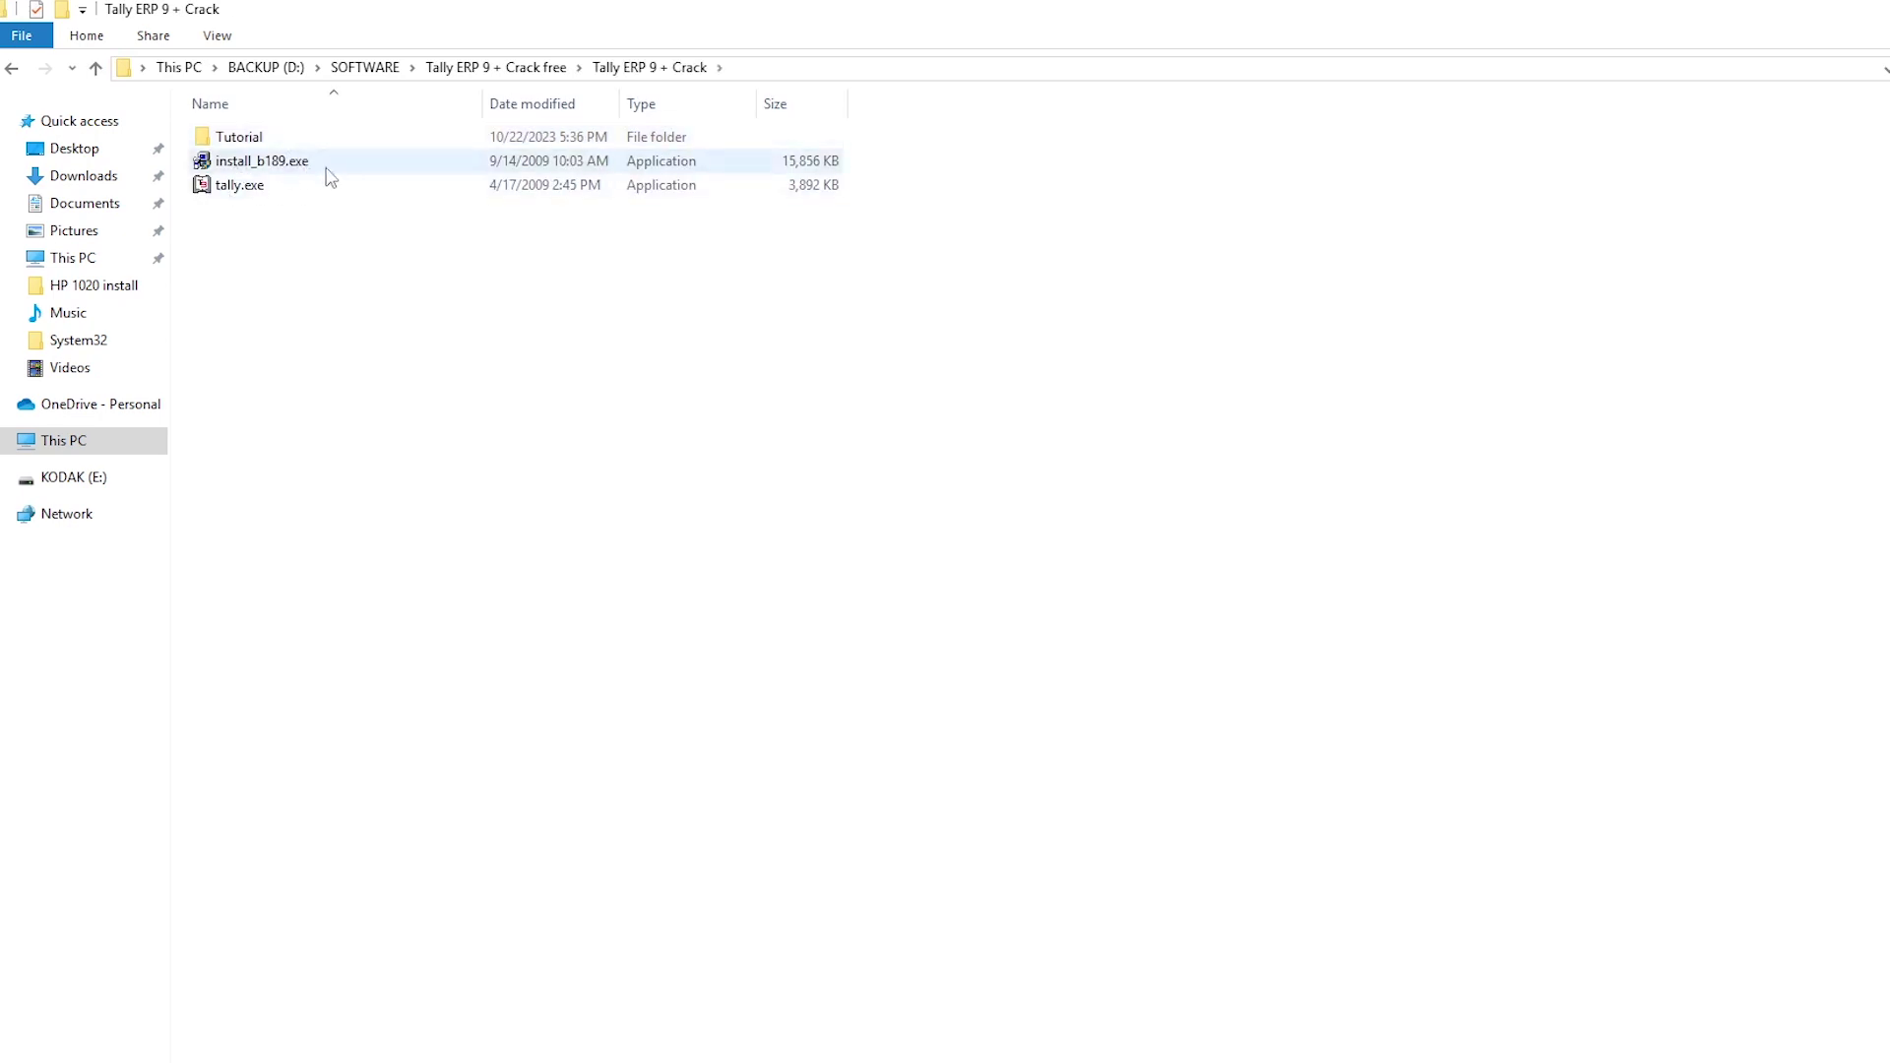
{"action": "double_click", "coordinate": [332, 166]}
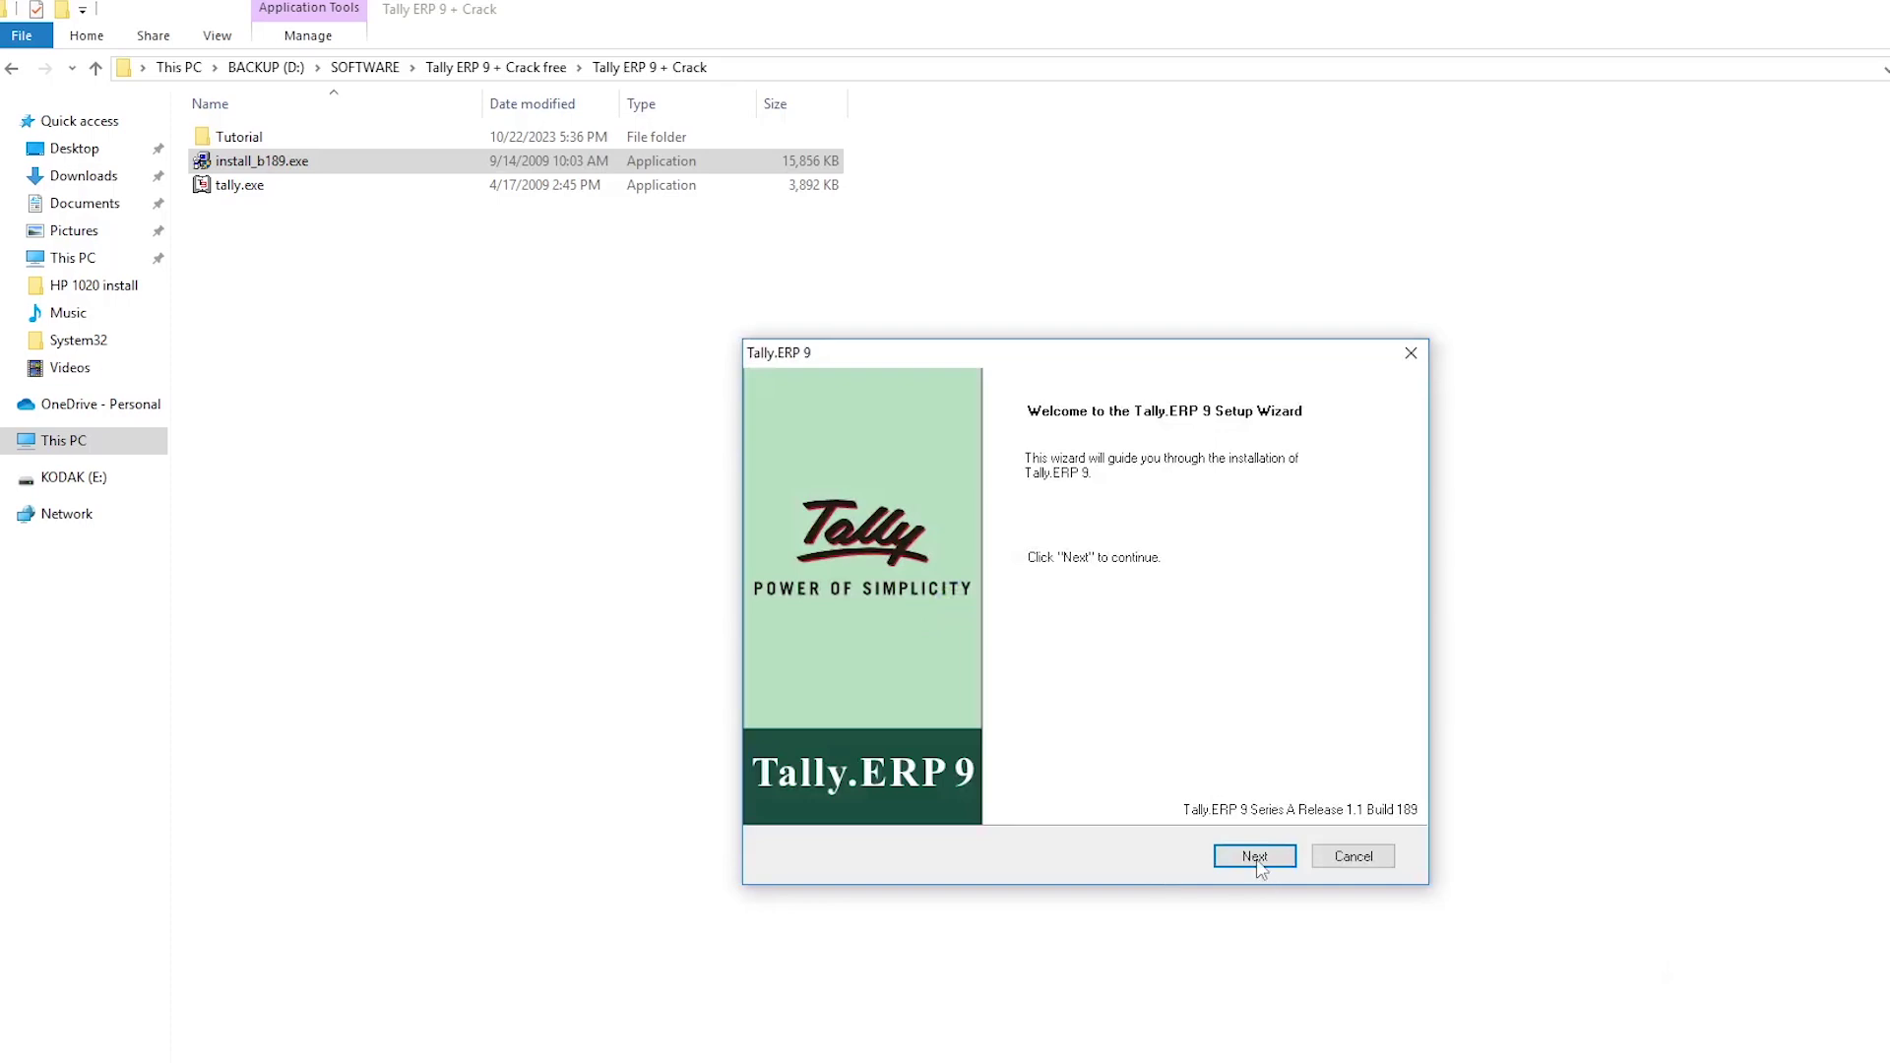
Step: Install Tally.ERP 9 to C:\Tally.ERP9 with India/SAARC and English, then finish setup
{"action": "left_click", "coordinate": [1255, 856]}
{"action": "left_click", "coordinate": [1257, 857]}
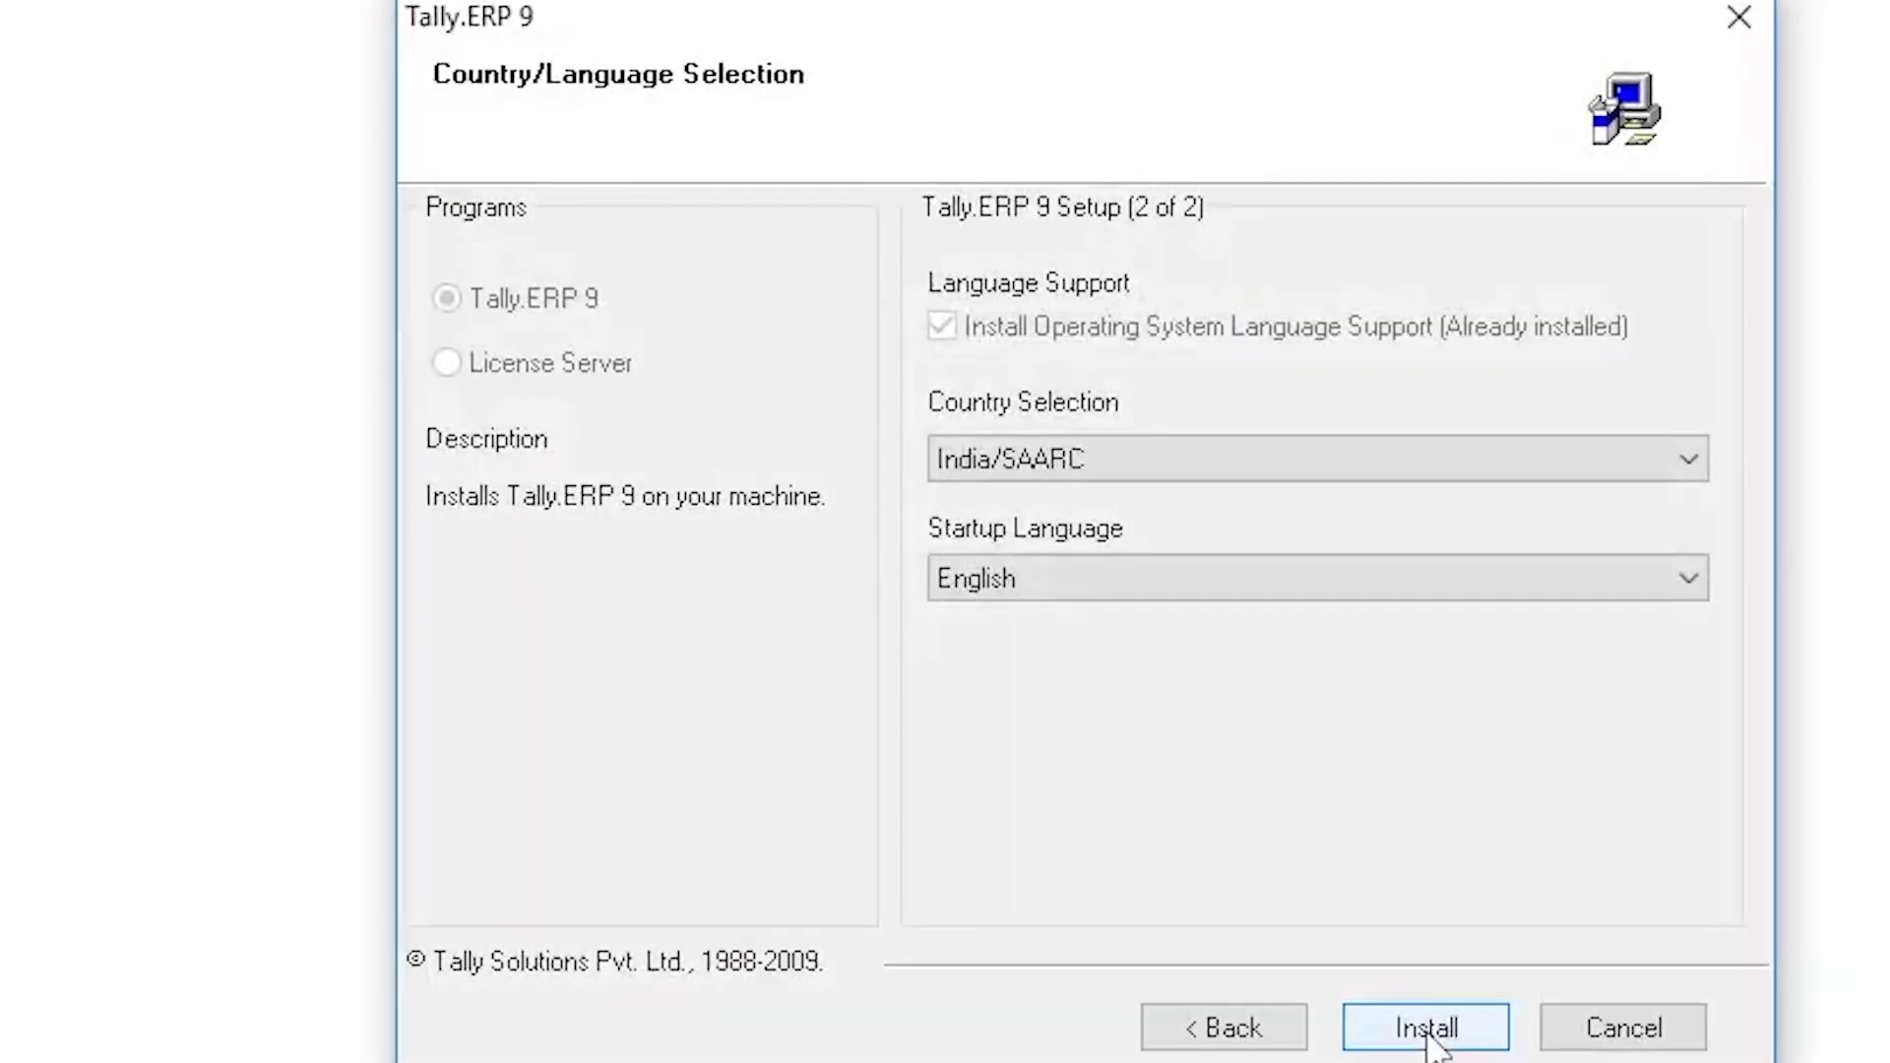
{"action": "left_click", "coordinate": [1427, 1032]}
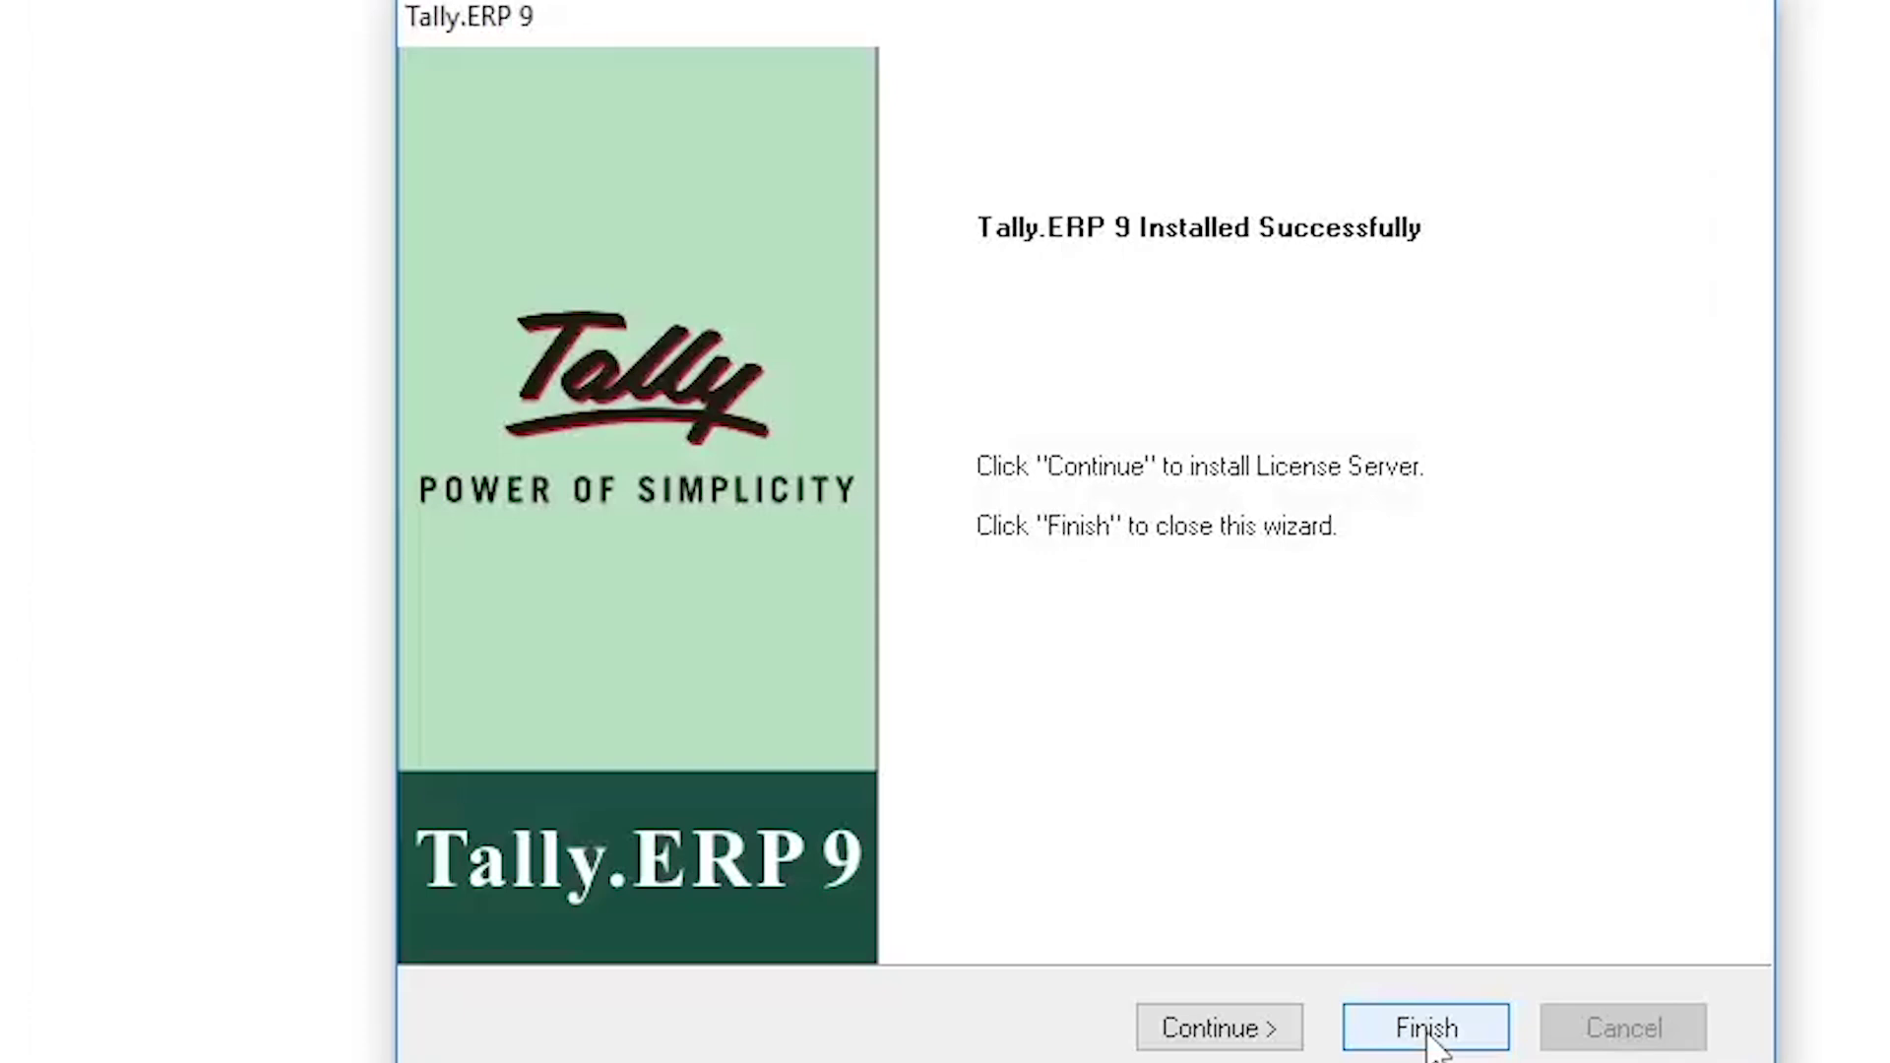
{"action": "left_click", "coordinate": [1091, 741]}
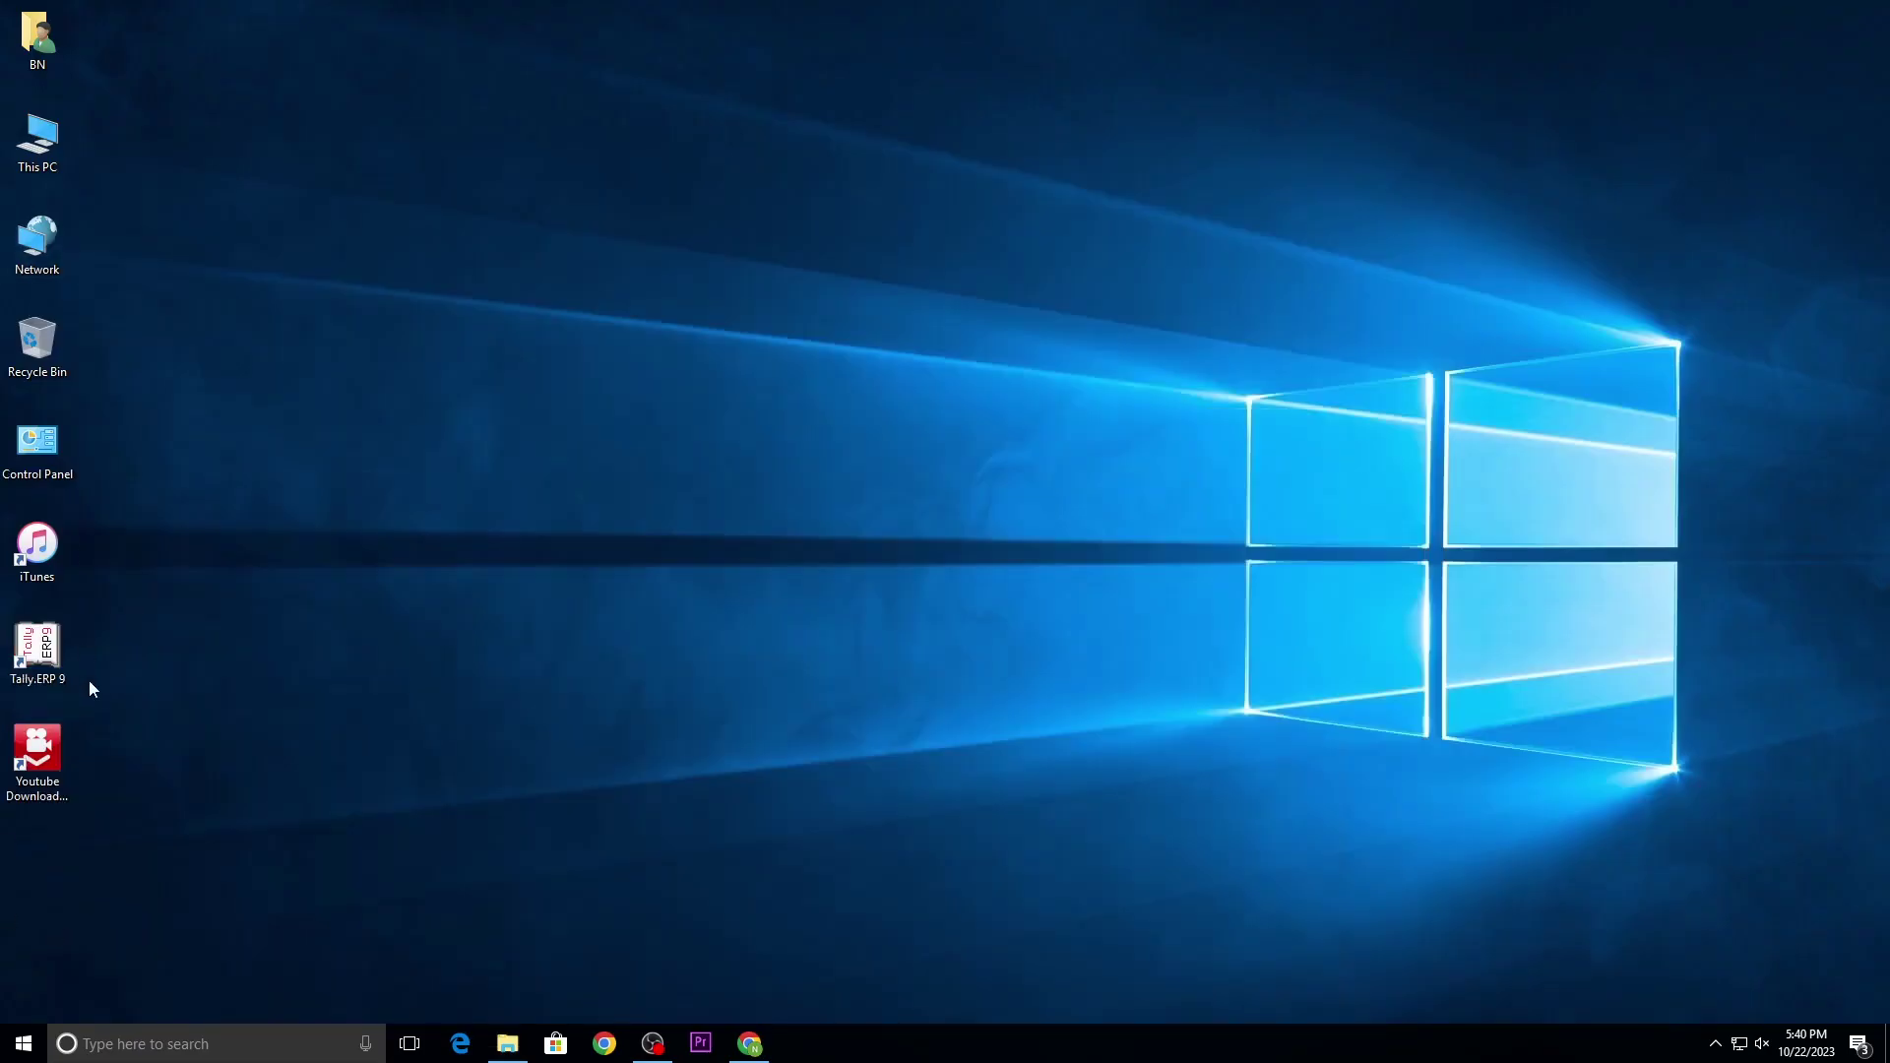
{"action": "double_click", "coordinate": [40, 650]}
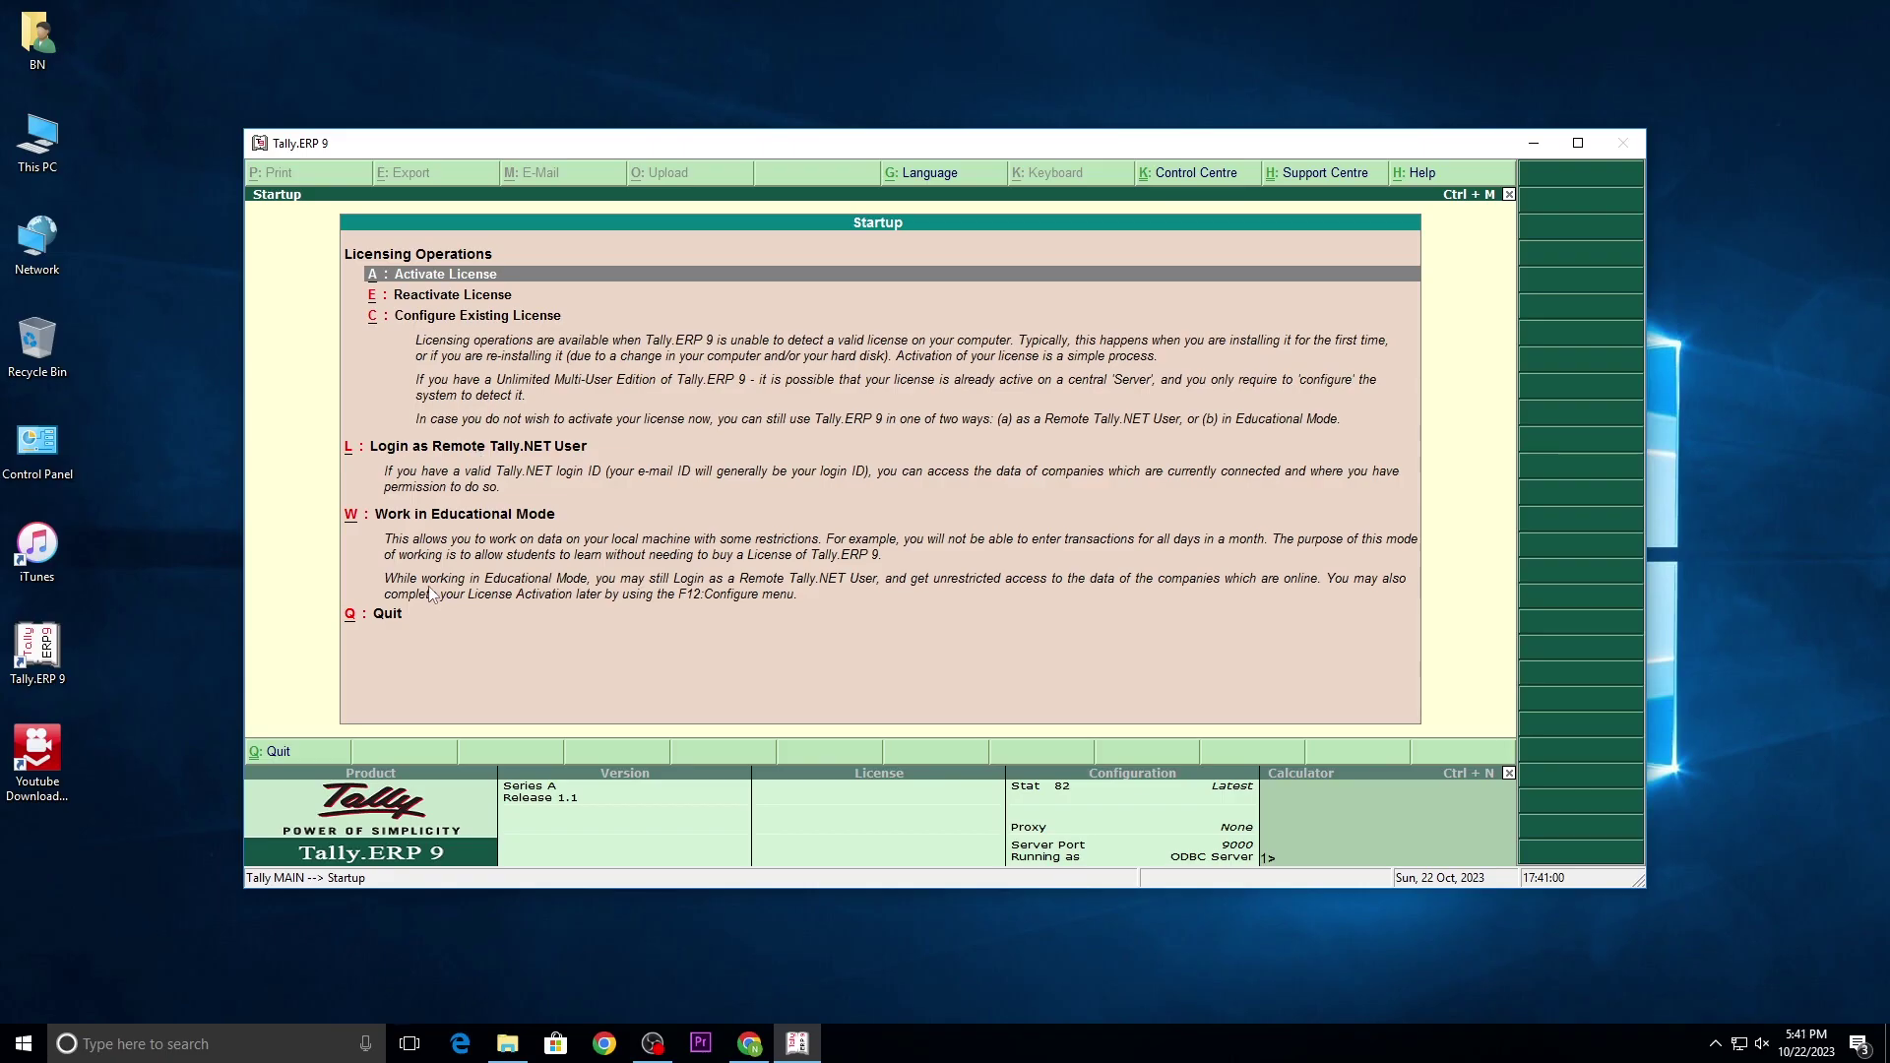
{"action": "key", "text": "q"}
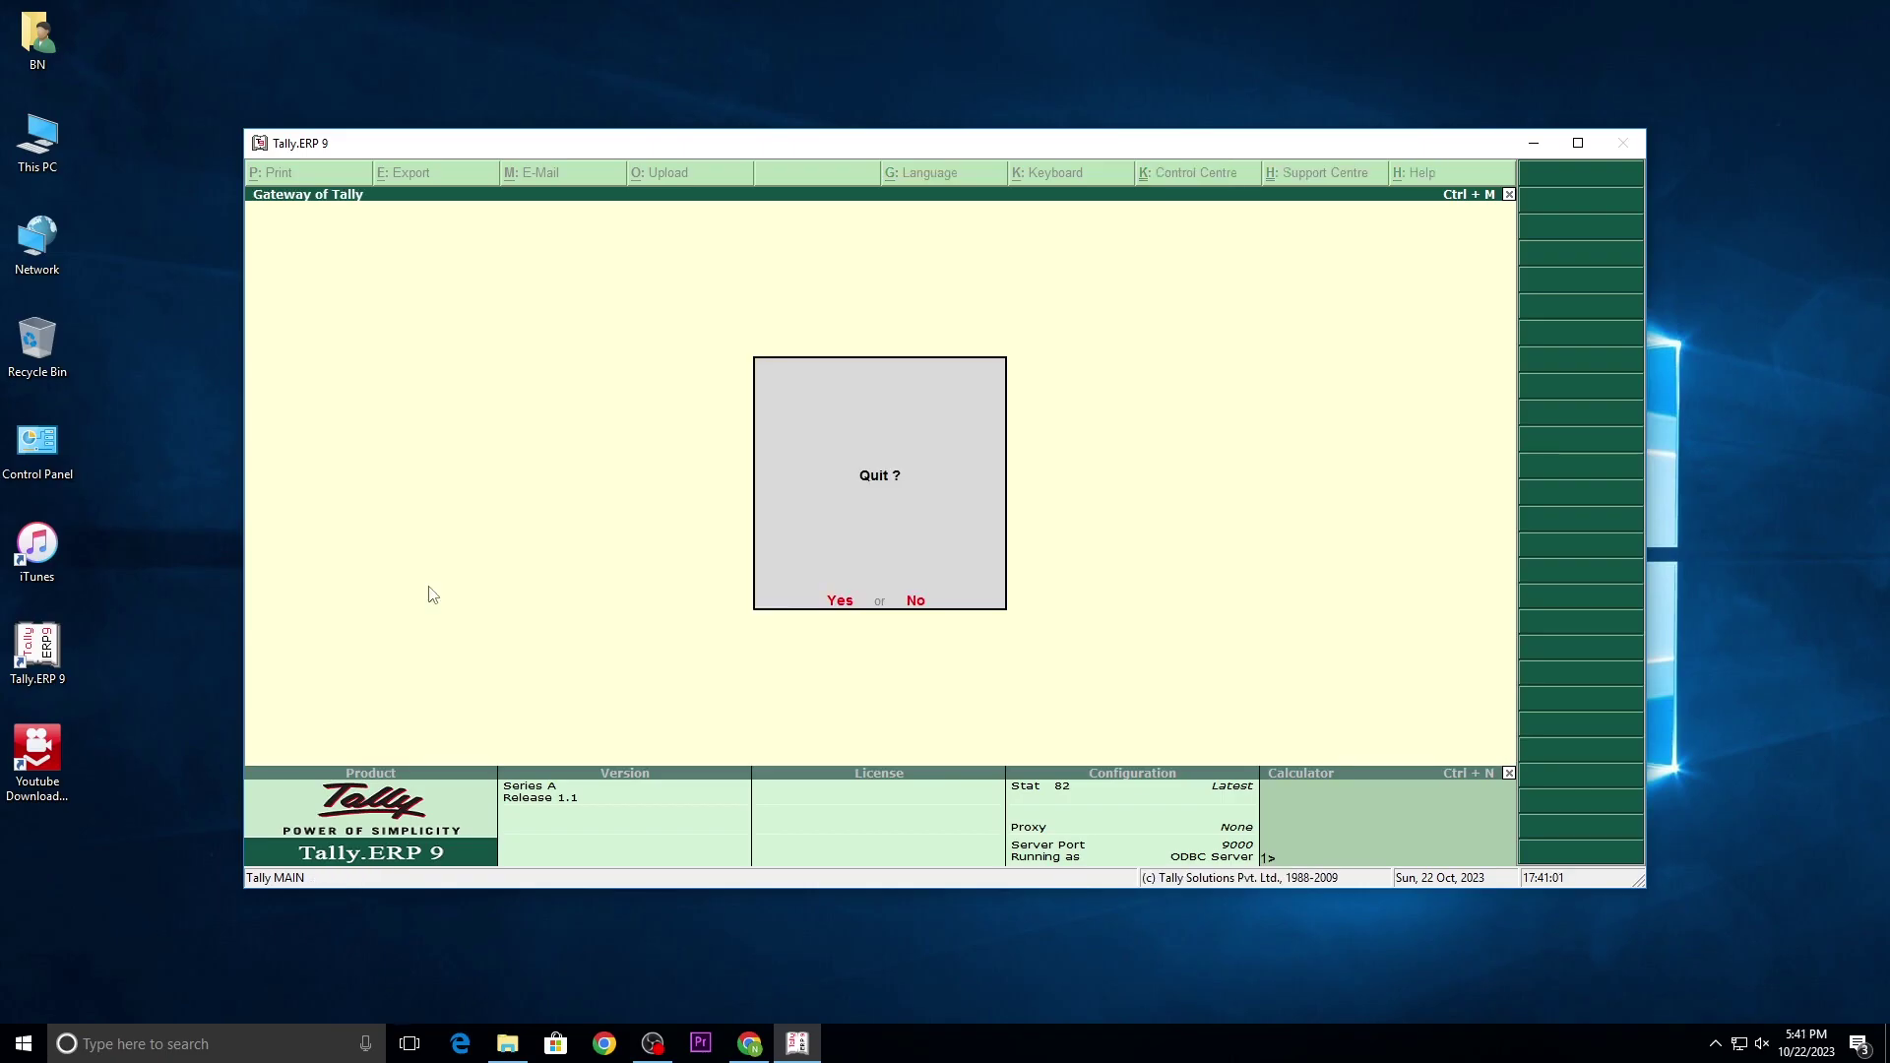
{"action": "key", "text": "Return"}
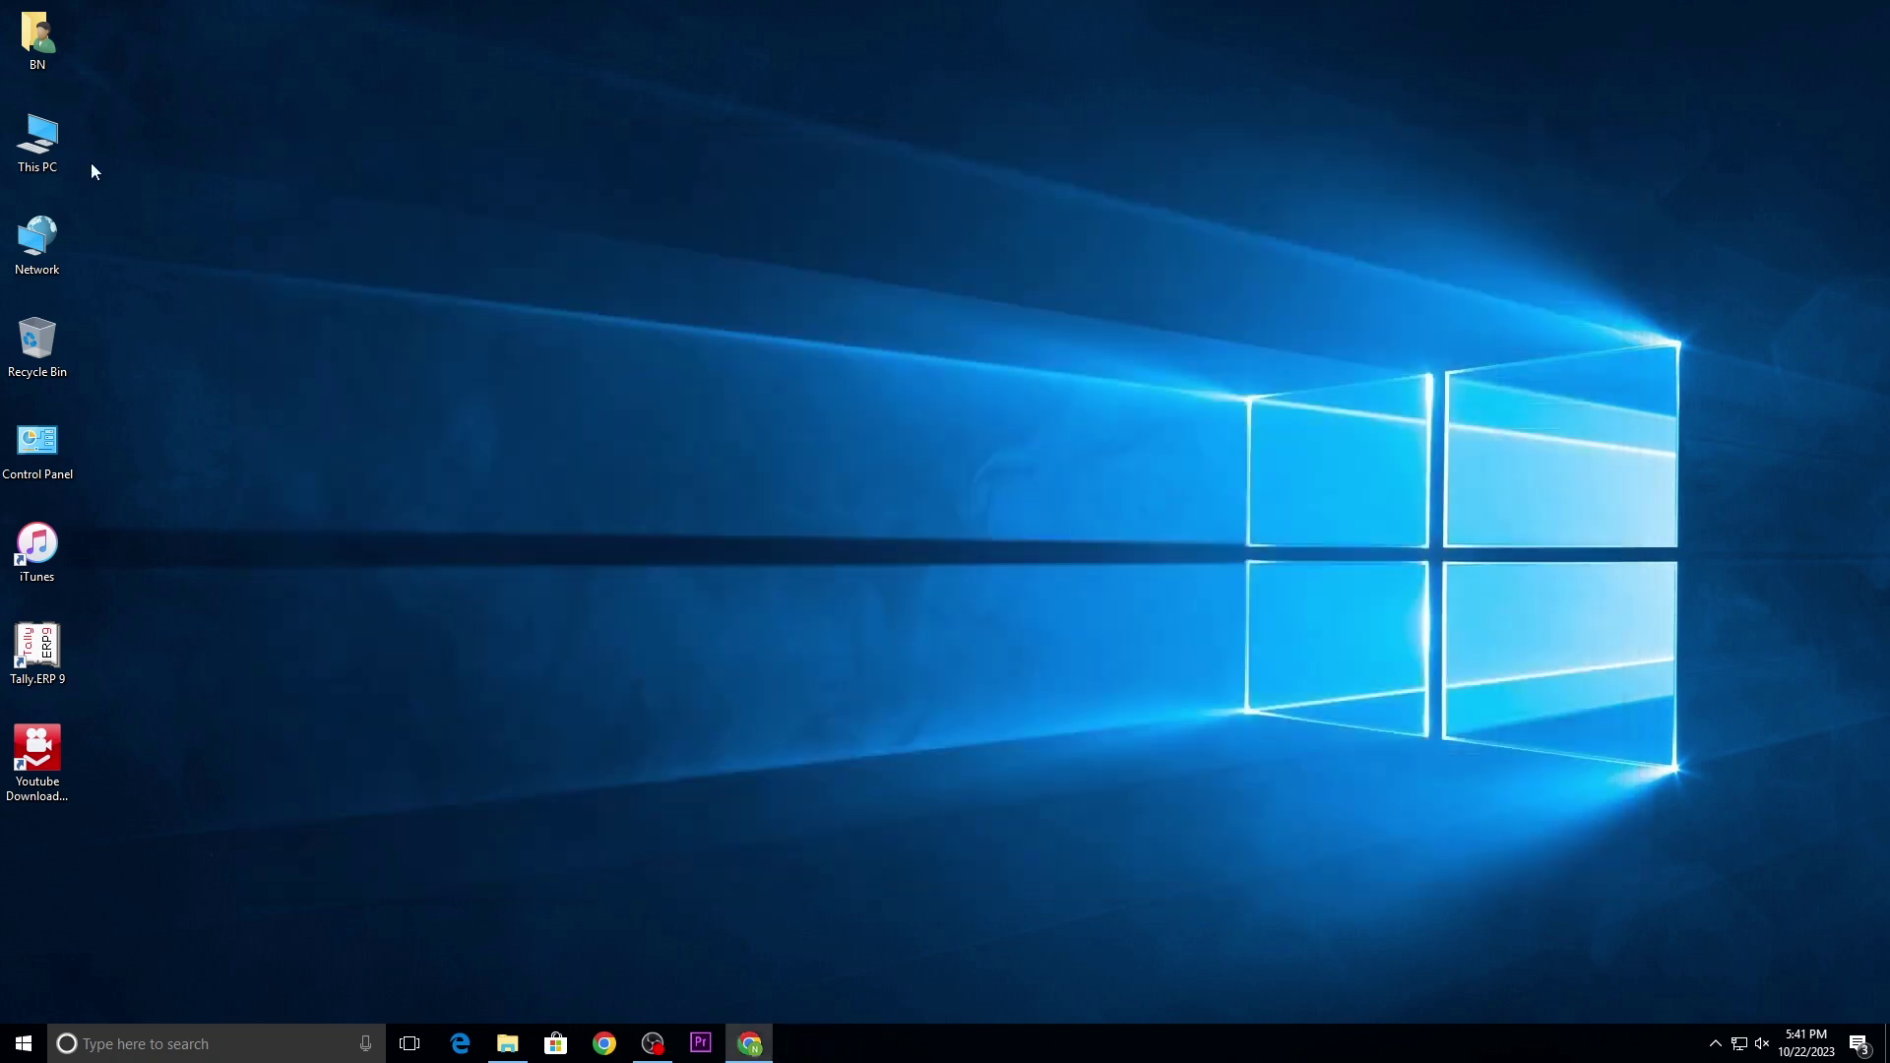
Step: Navigate to BACKUP (D:) > SOFTWARE > Tally ERP 9 + Crack and select its tally.exe
{"action": "double_click", "coordinate": [61, 155]}
{"action": "double_click", "coordinate": [616, 230]}
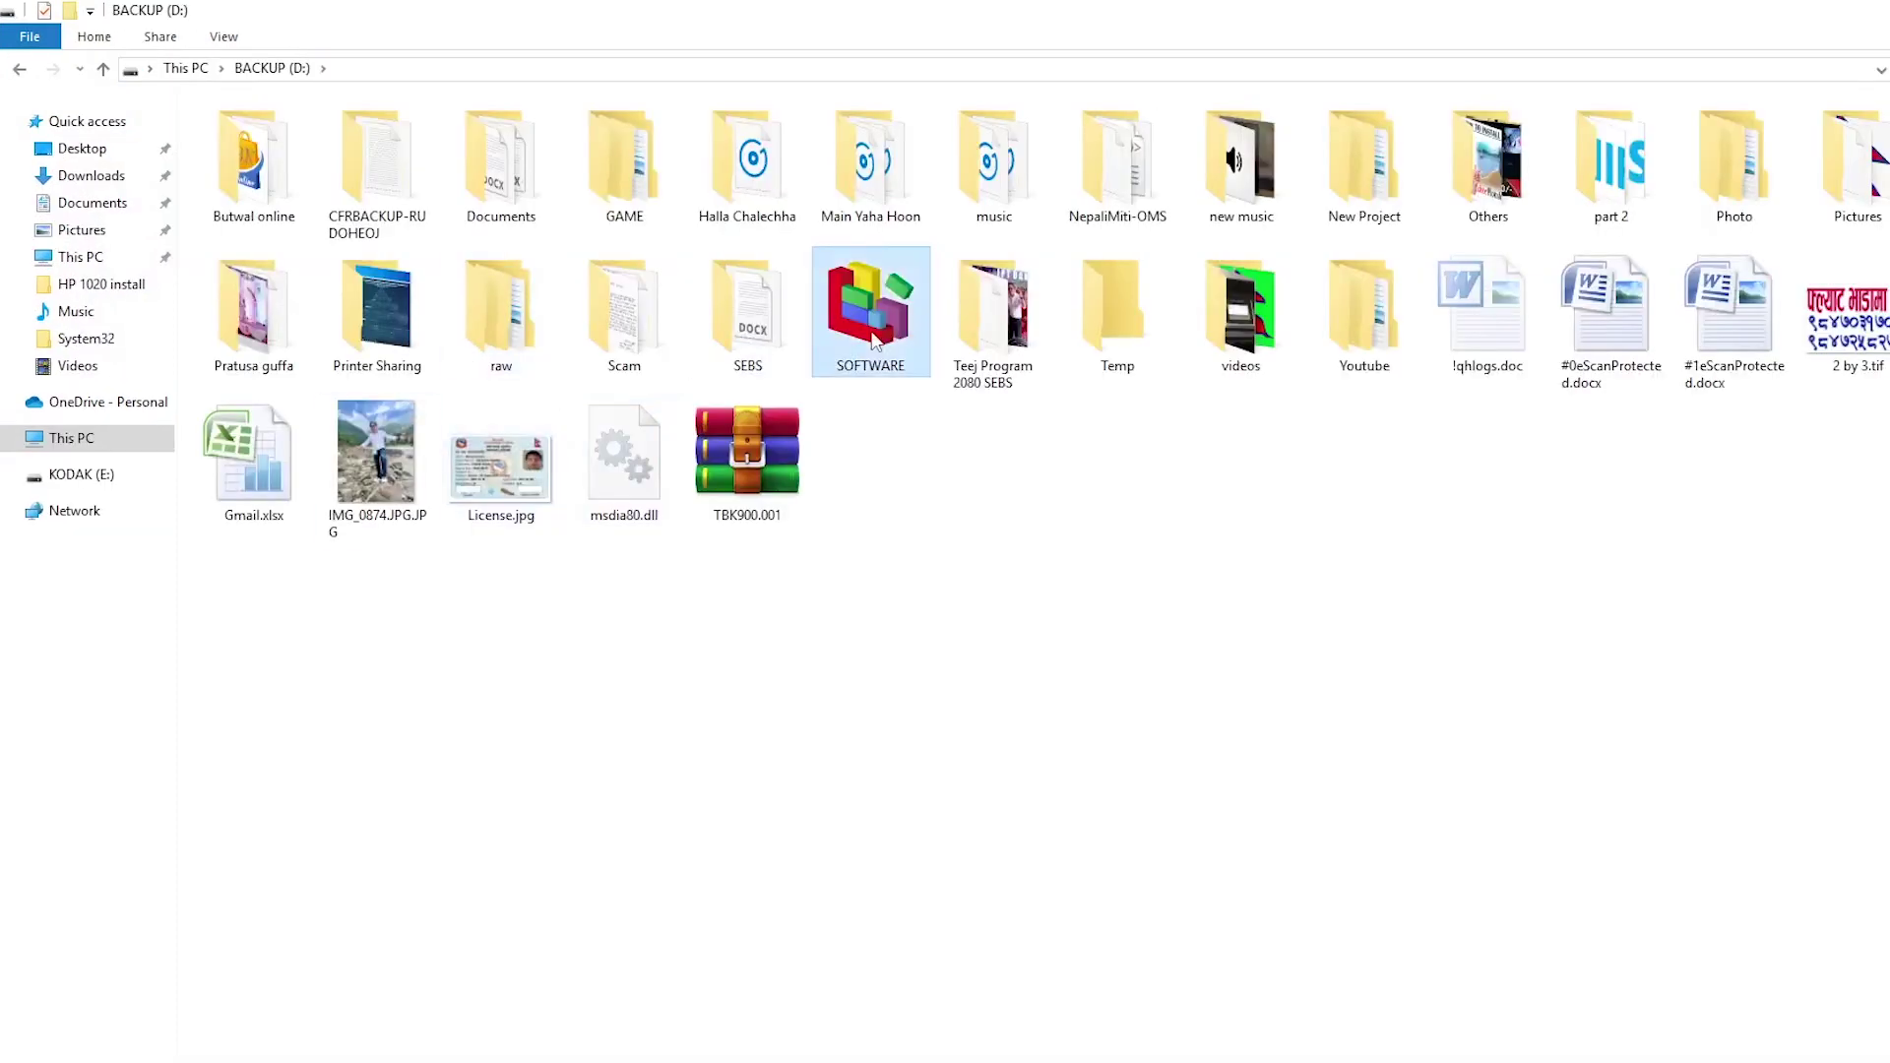
{"action": "double_click", "coordinate": [873, 339]}
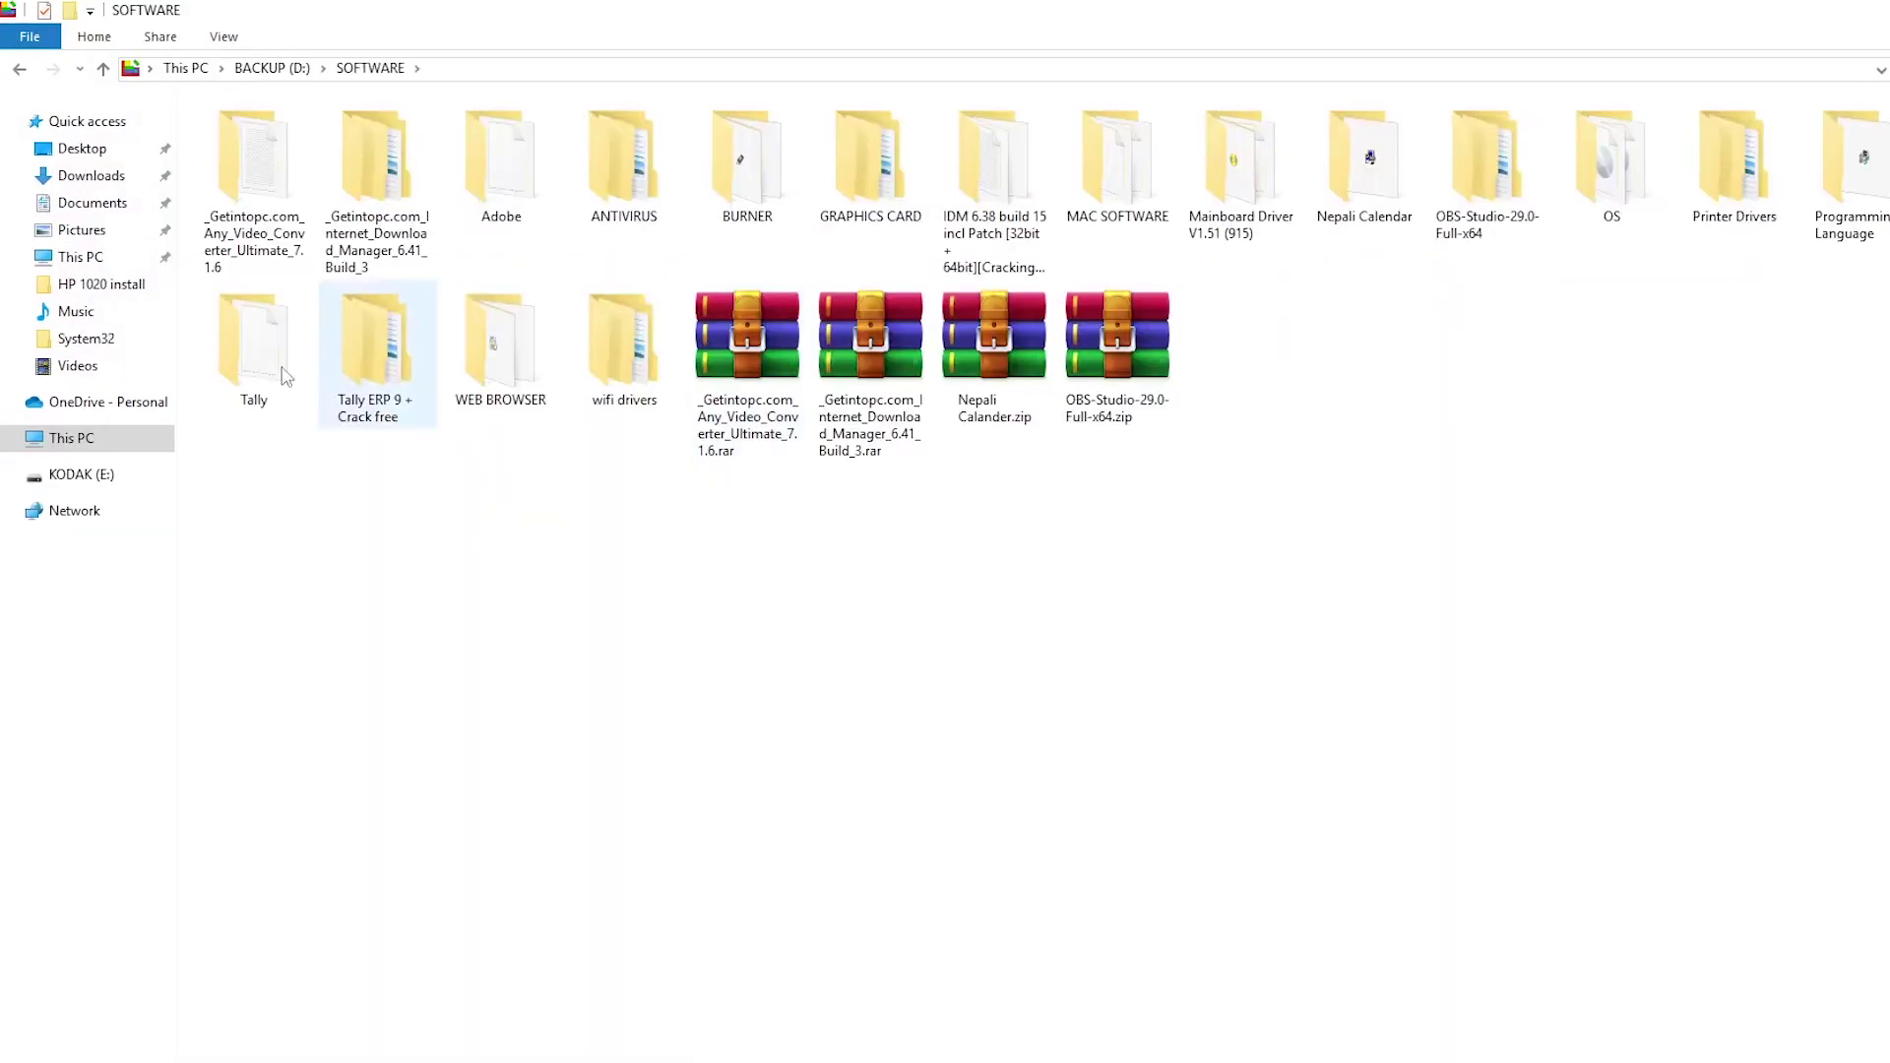
{"action": "double_click", "coordinate": [379, 335]}
{"action": "double_click", "coordinate": [249, 140]}
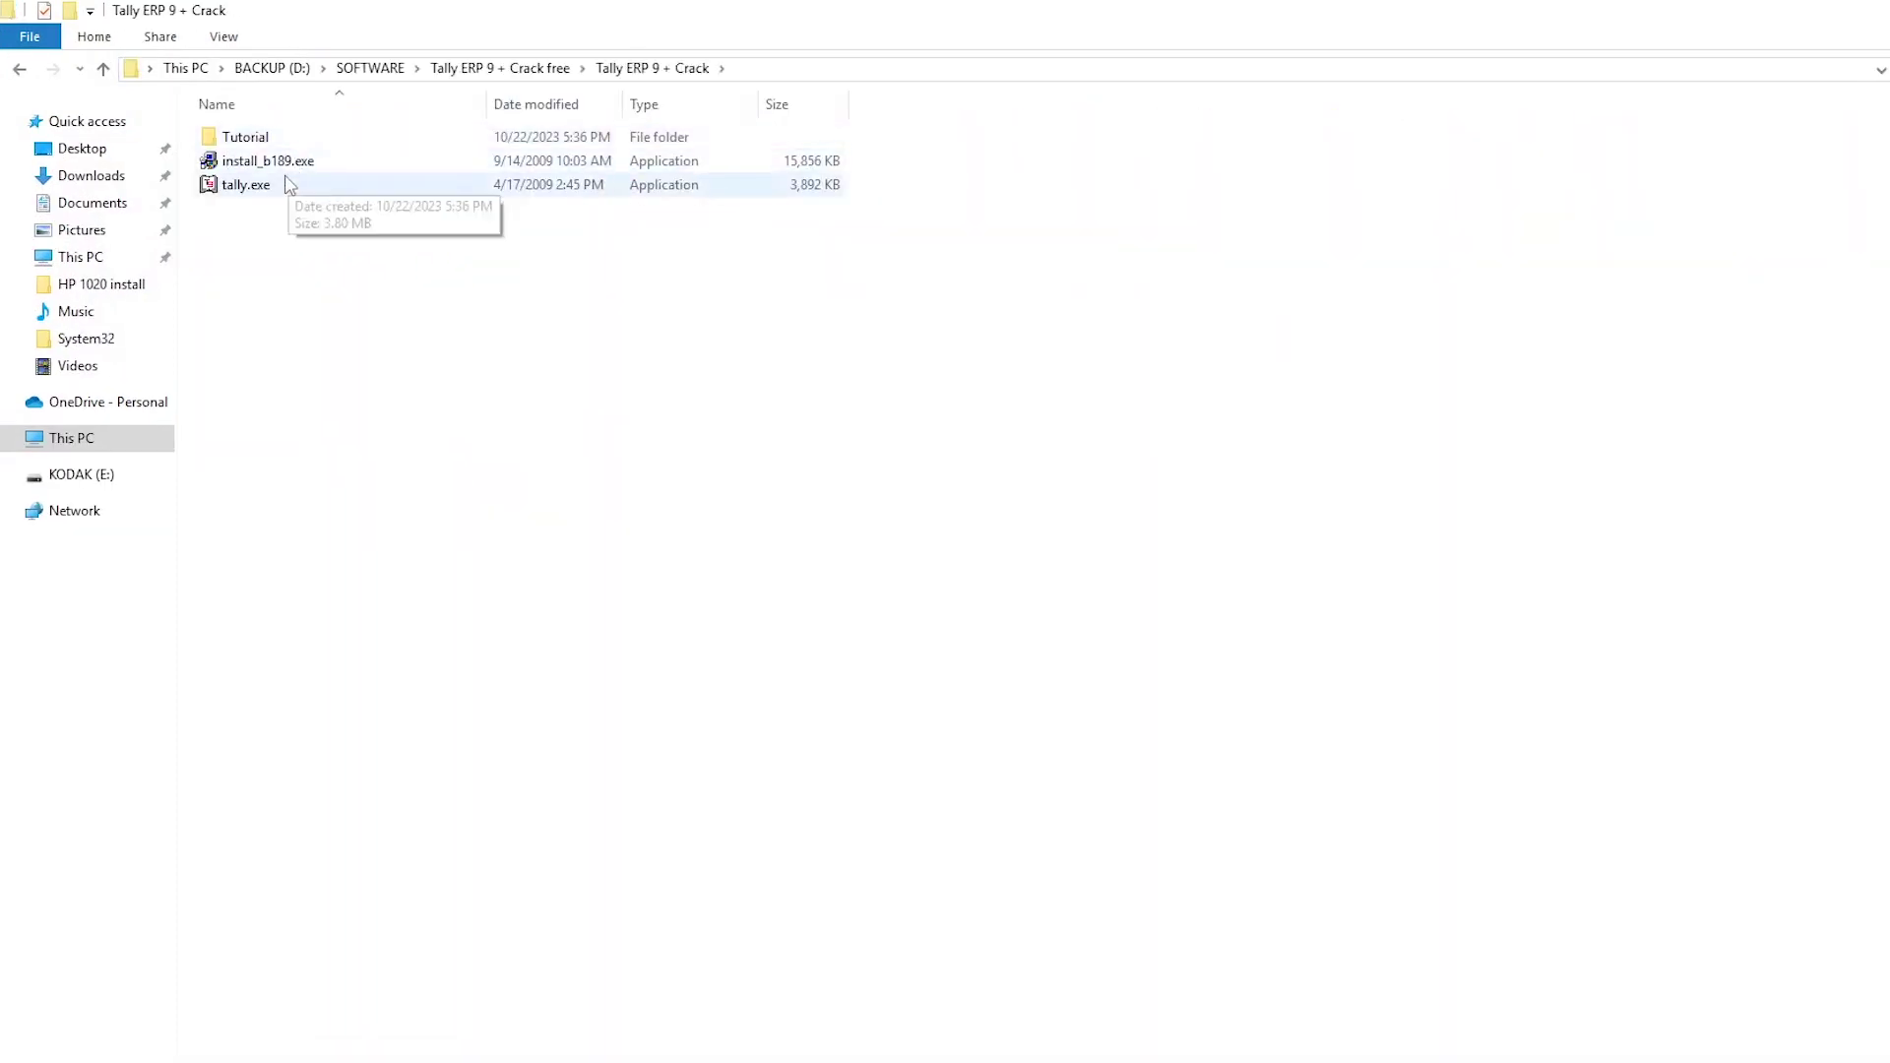
{"action": "left_click", "coordinate": [267, 196]}
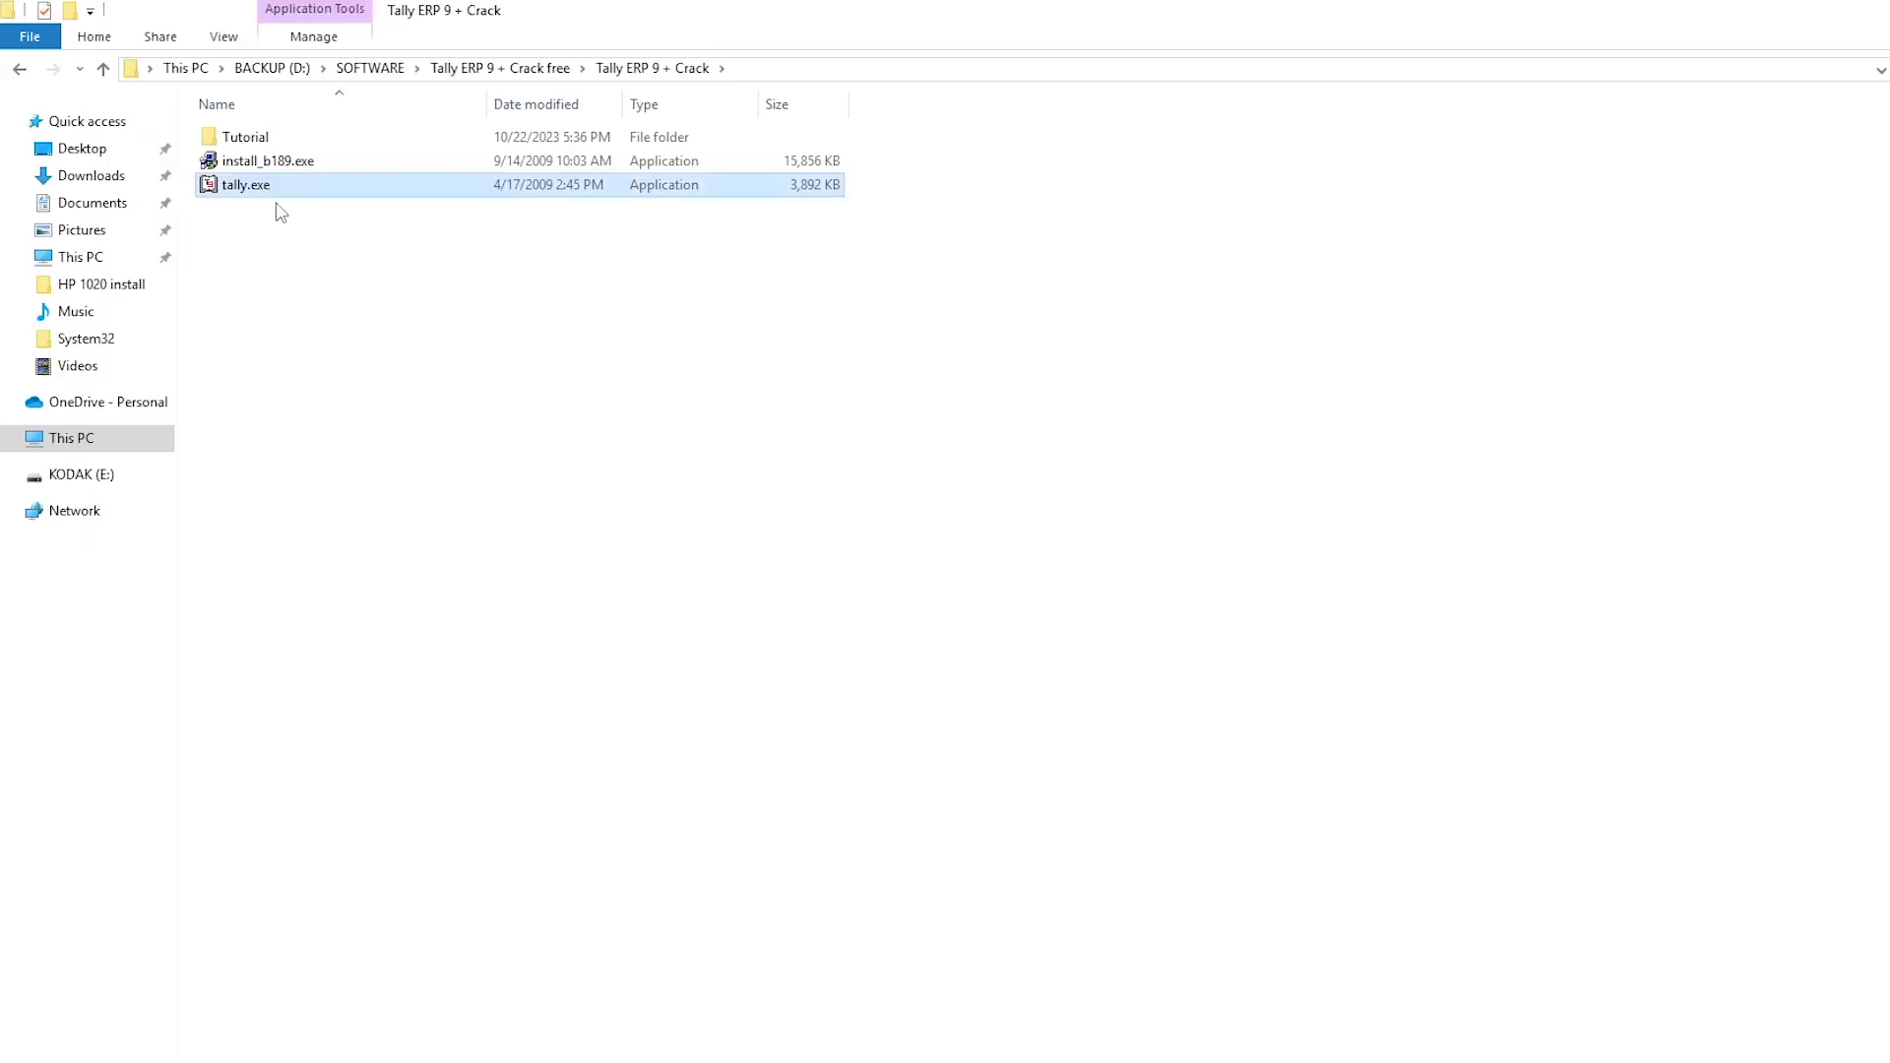
{"action": "right_click", "coordinate": [286, 198]}
{"action": "left_click", "coordinate": [210, 476]}
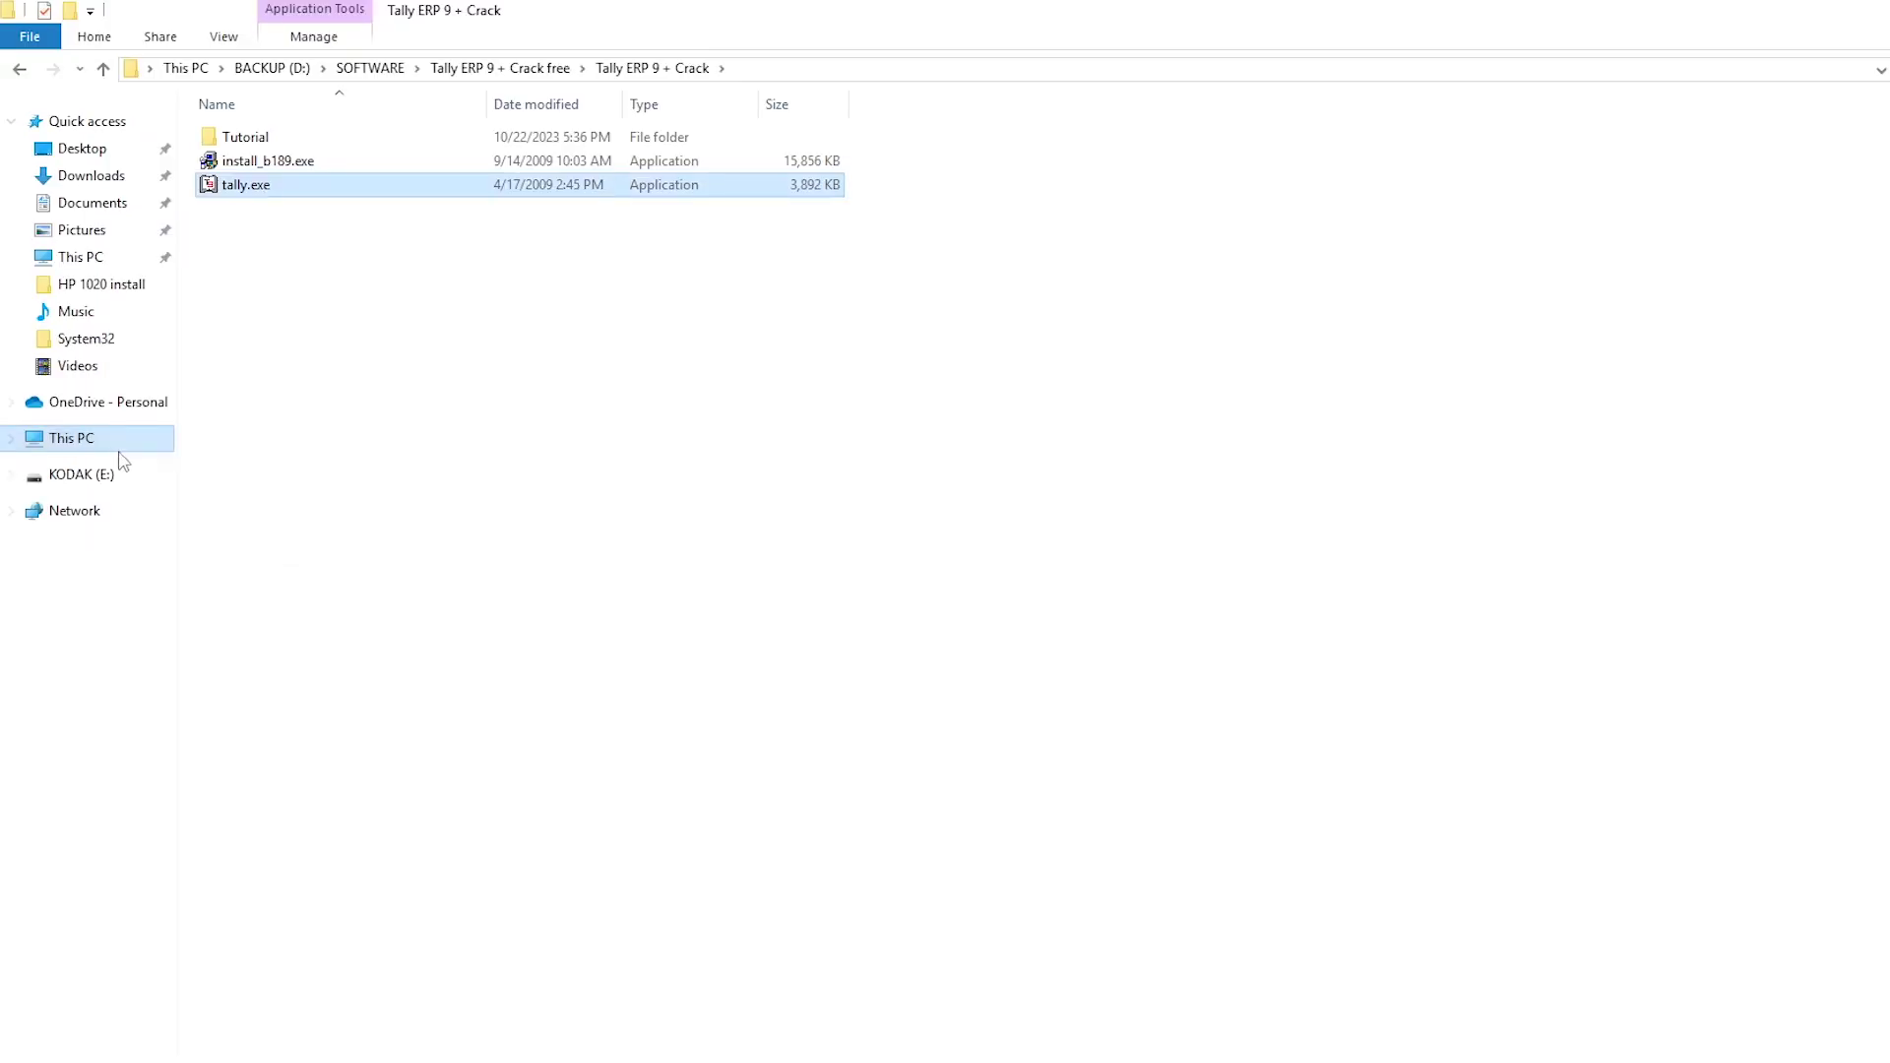
Step: Open the C:\Tally.ERP9 installation folder and select the installed tally.exe
{"action": "left_click", "coordinate": [126, 445]}
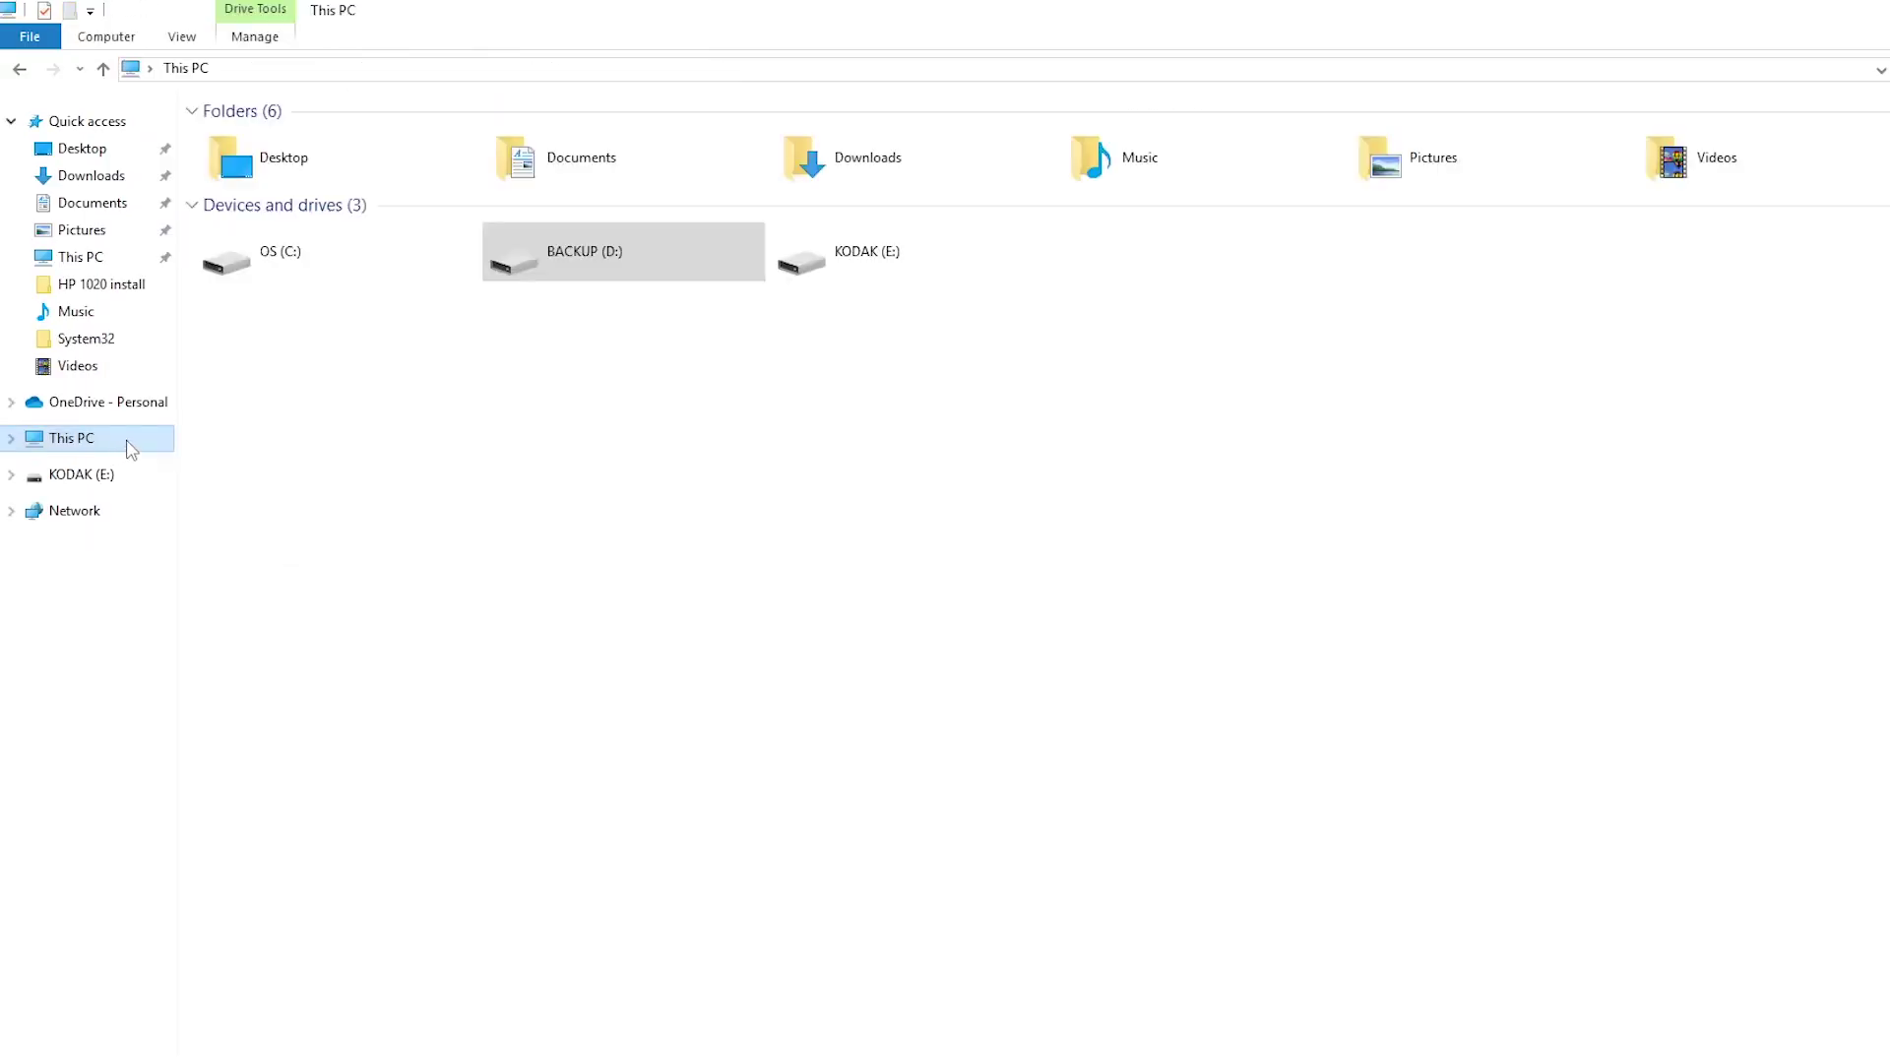
{"action": "double_click", "coordinate": [339, 244]}
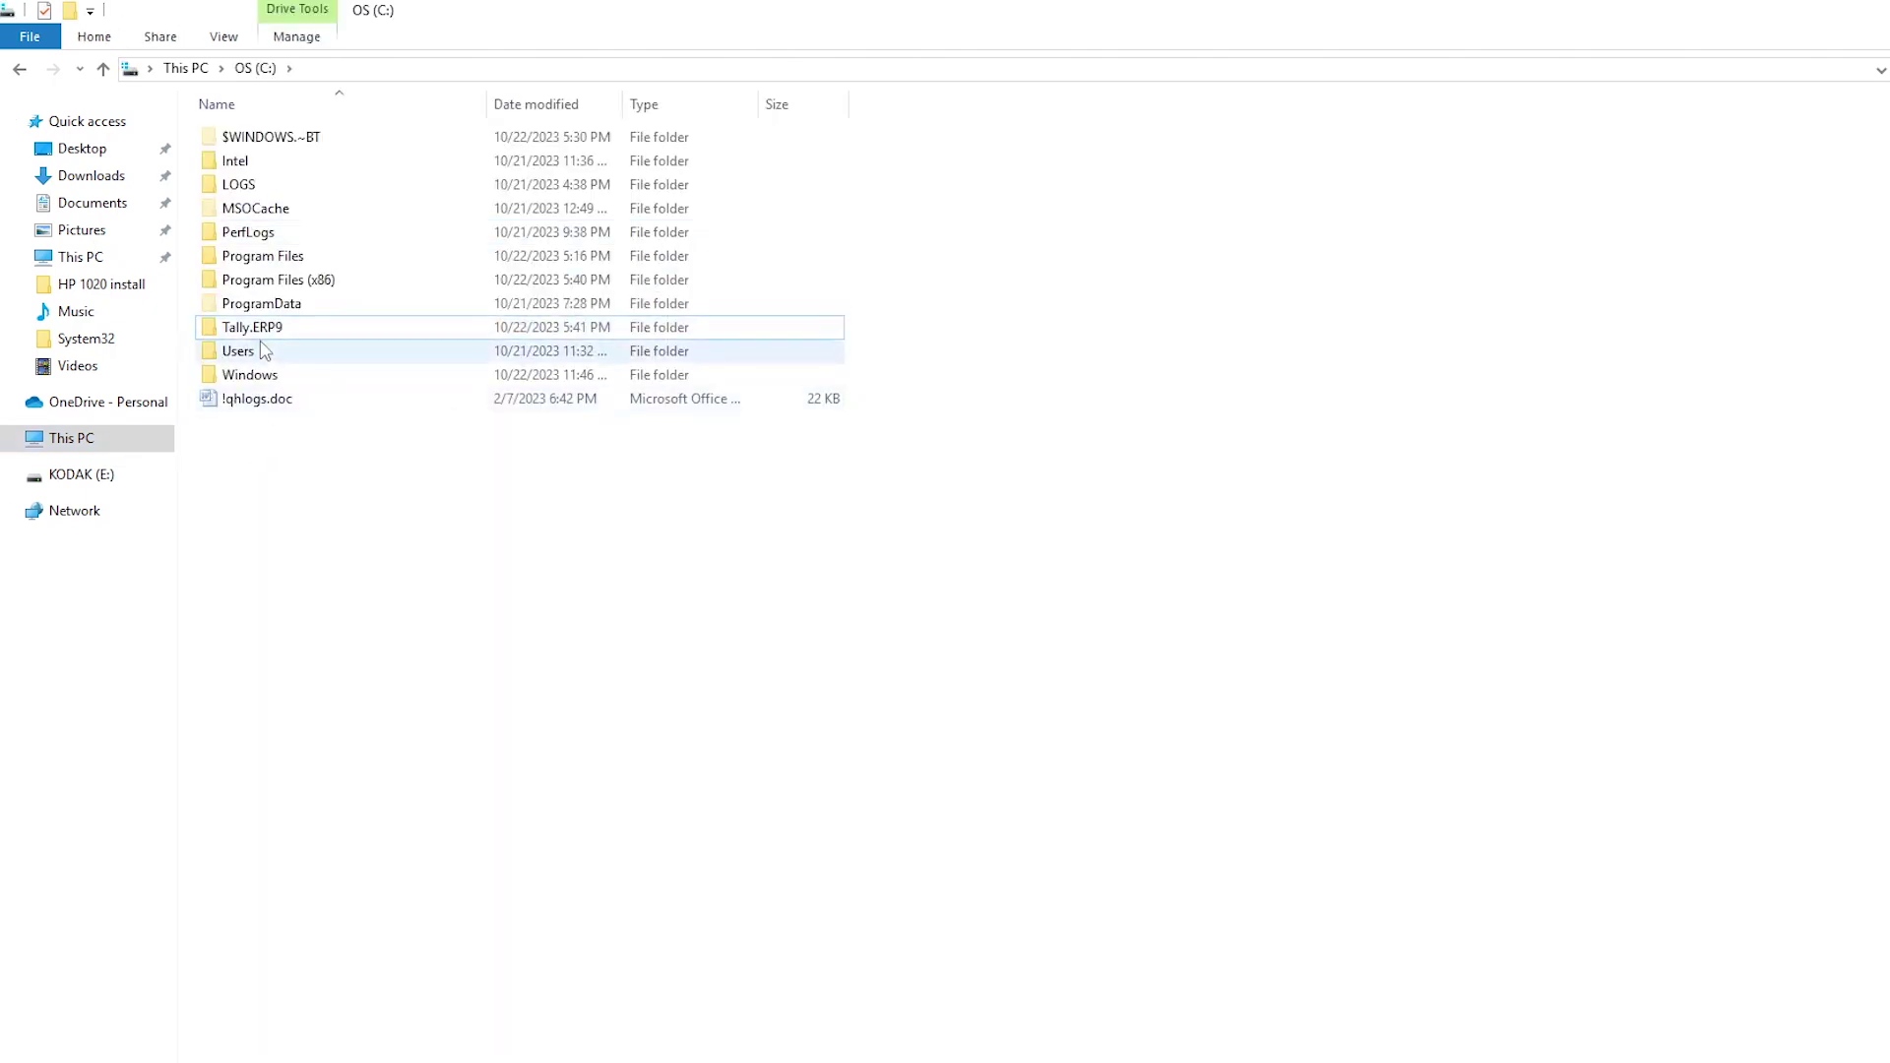
{"action": "left_click", "coordinate": [274, 335]}
{"action": "double_click", "coordinate": [273, 333]}
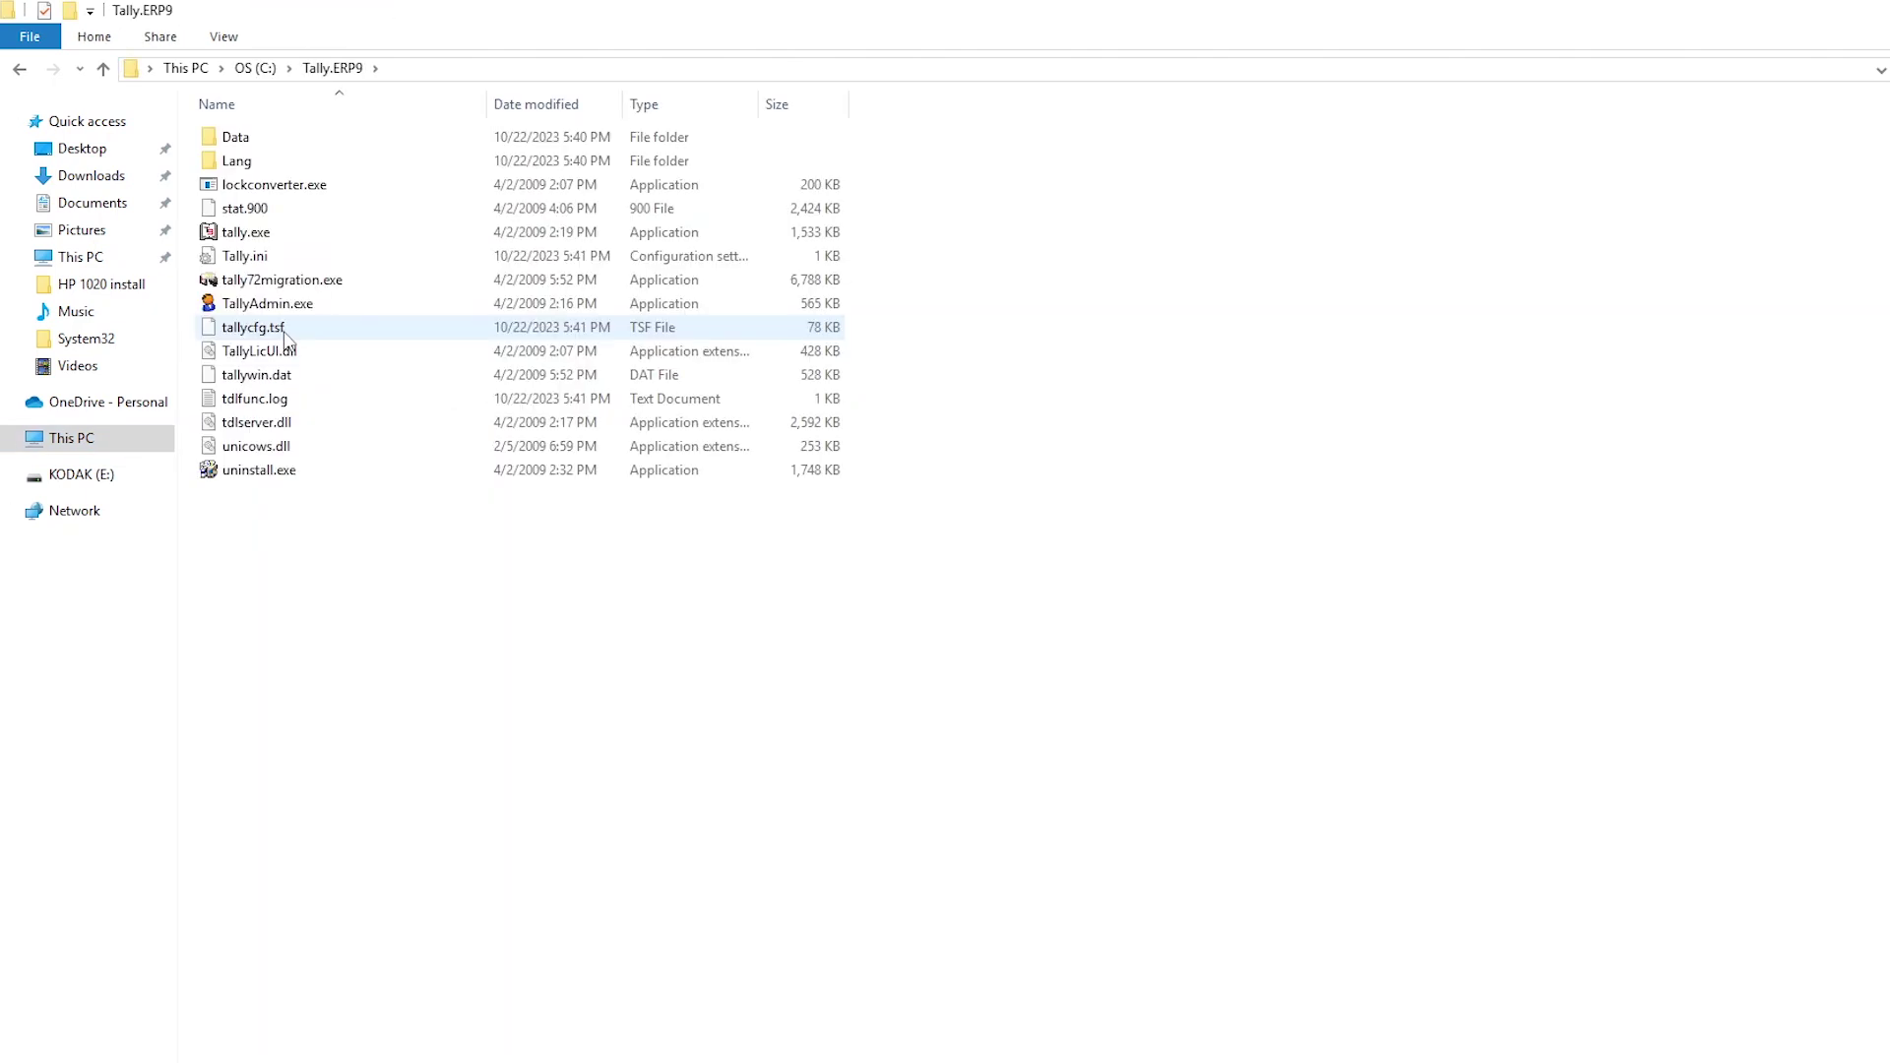
{"action": "left_click", "coordinate": [264, 242]}
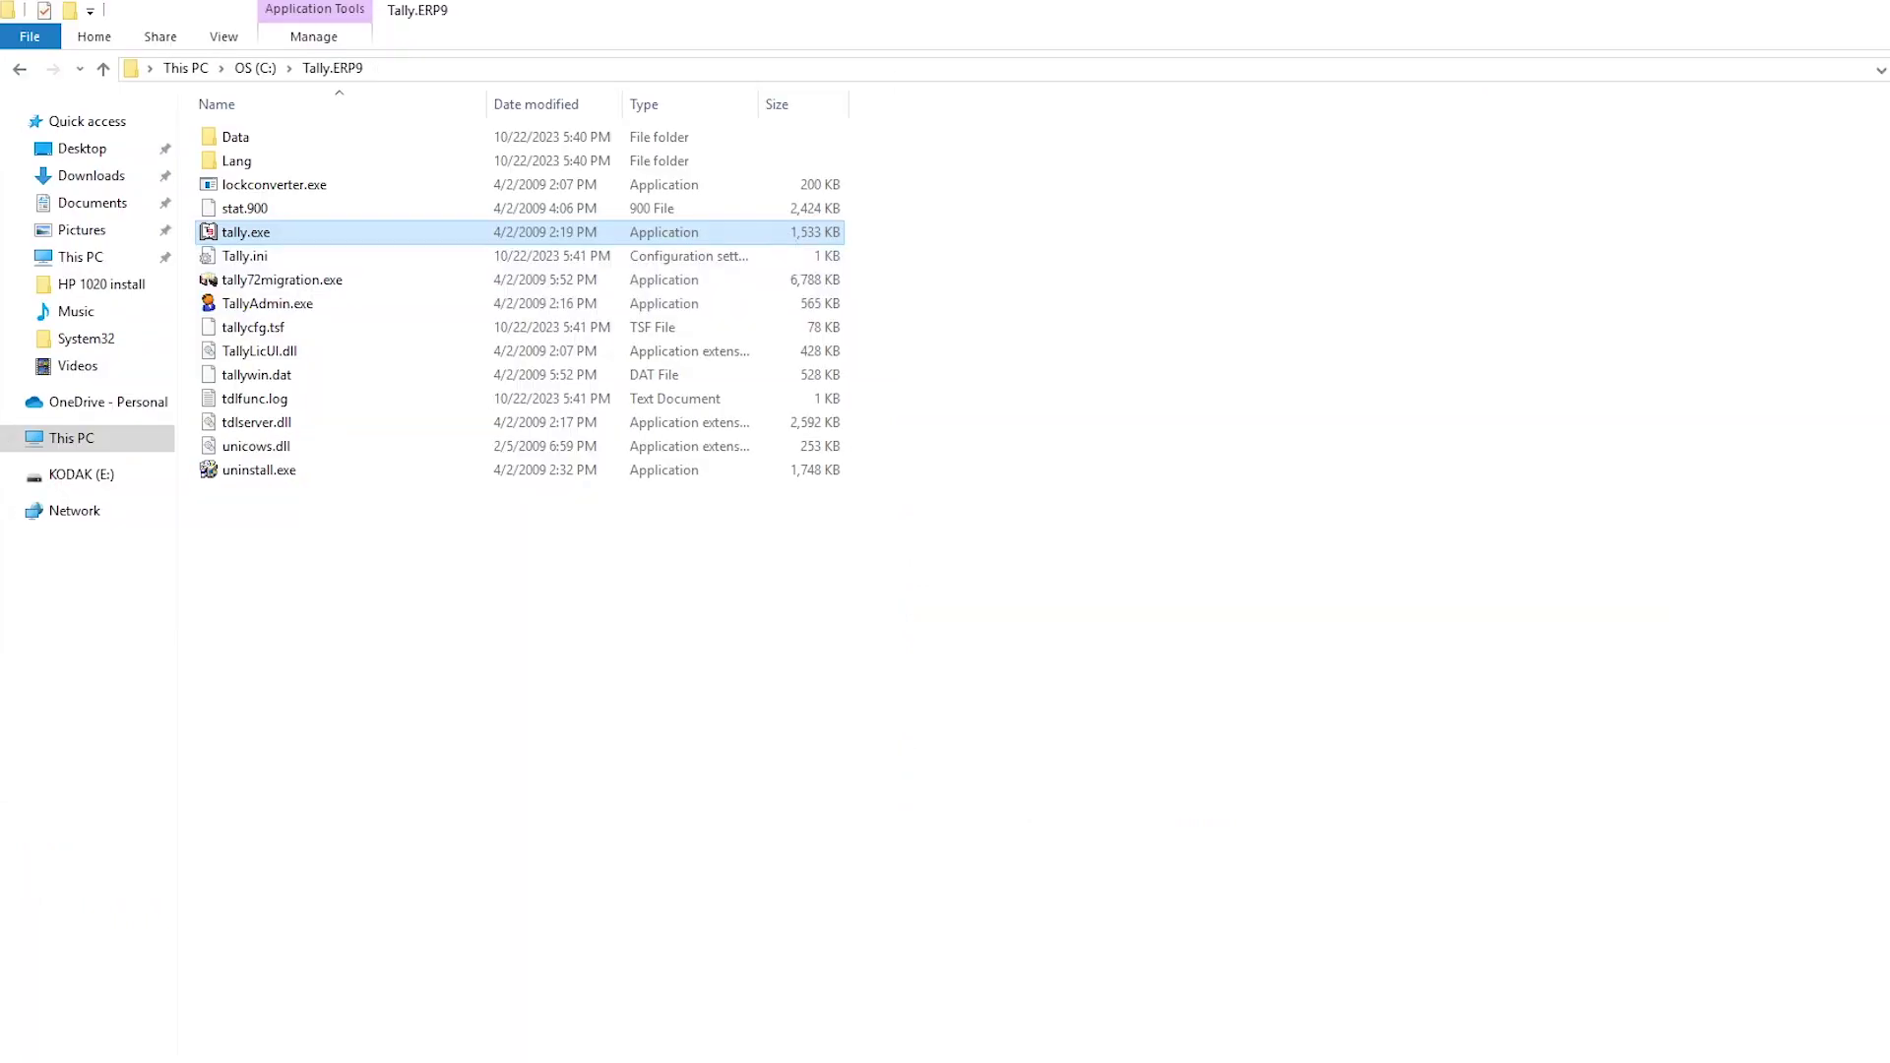
Step: Paste the Crack folder's 3,892 KB tally.exe into C:\Tally.ERP9, replacing the existing file
{"action": "left_click", "coordinate": [453, 1034]}
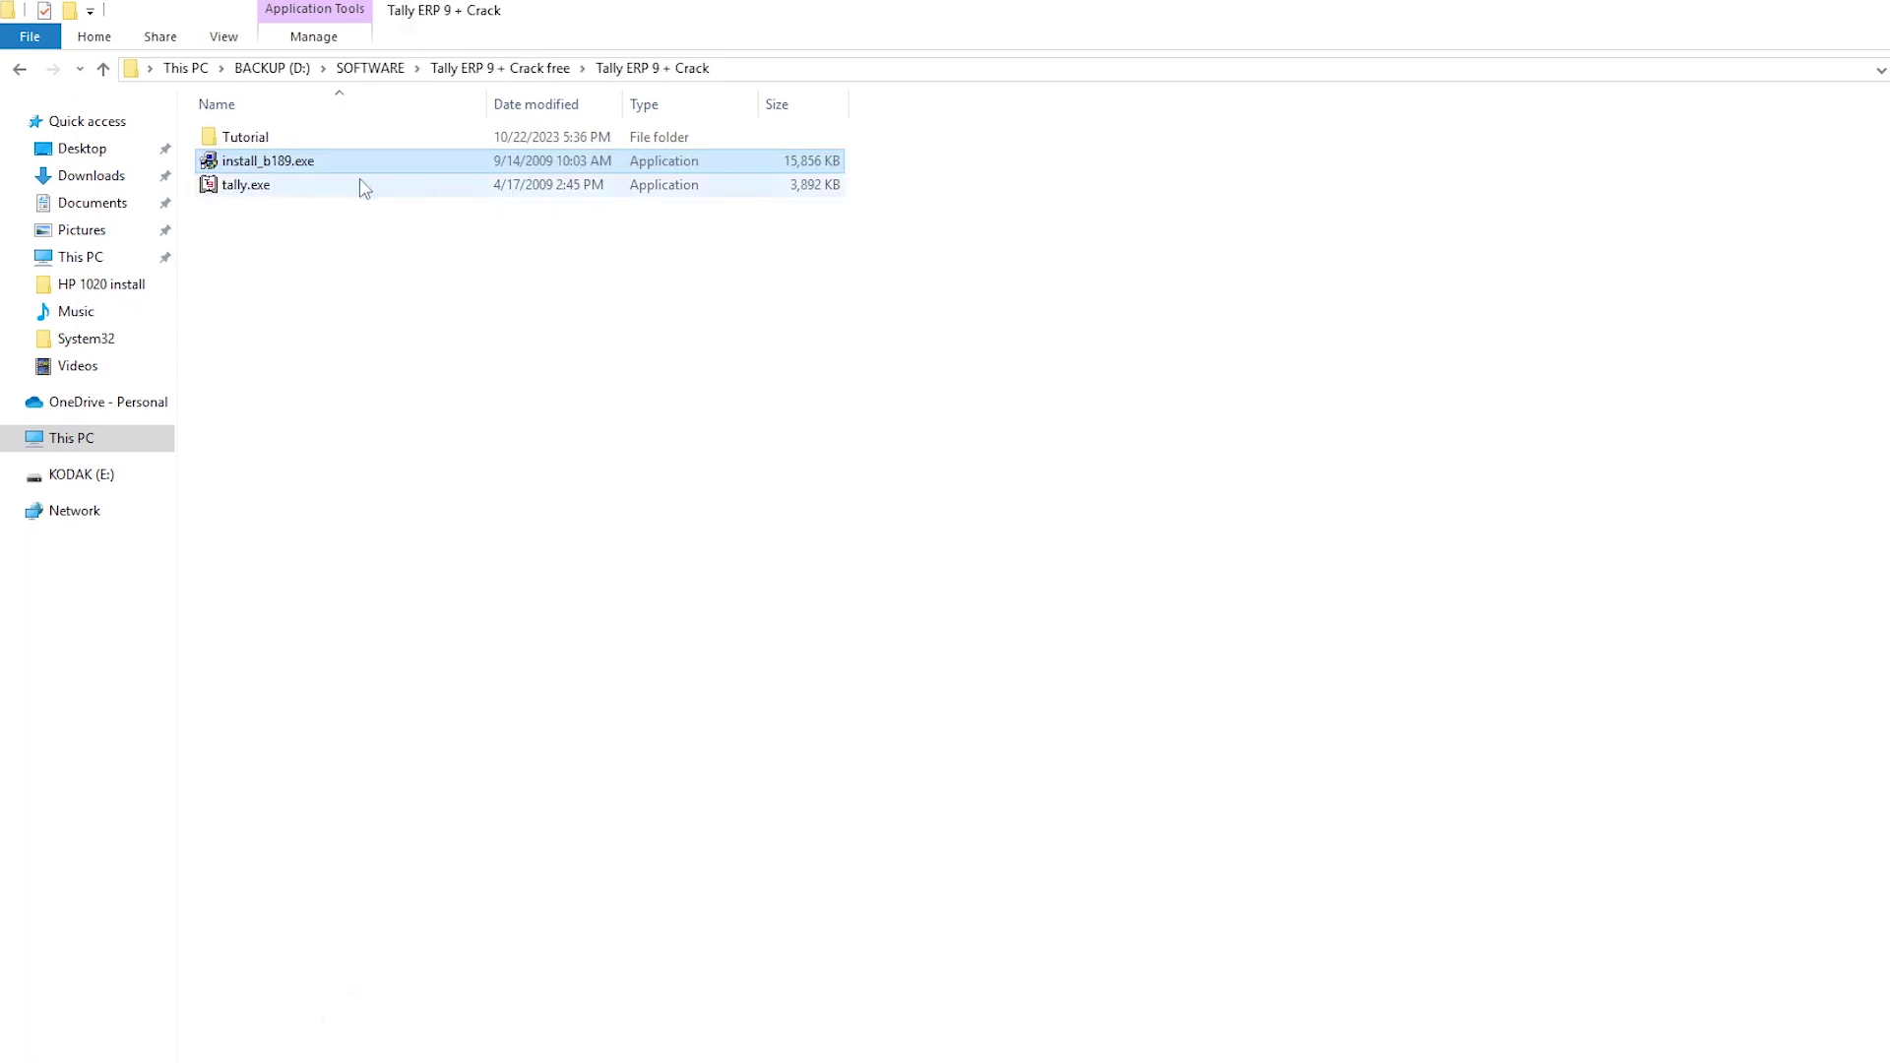
{"action": "left_click", "coordinate": [327, 191]}
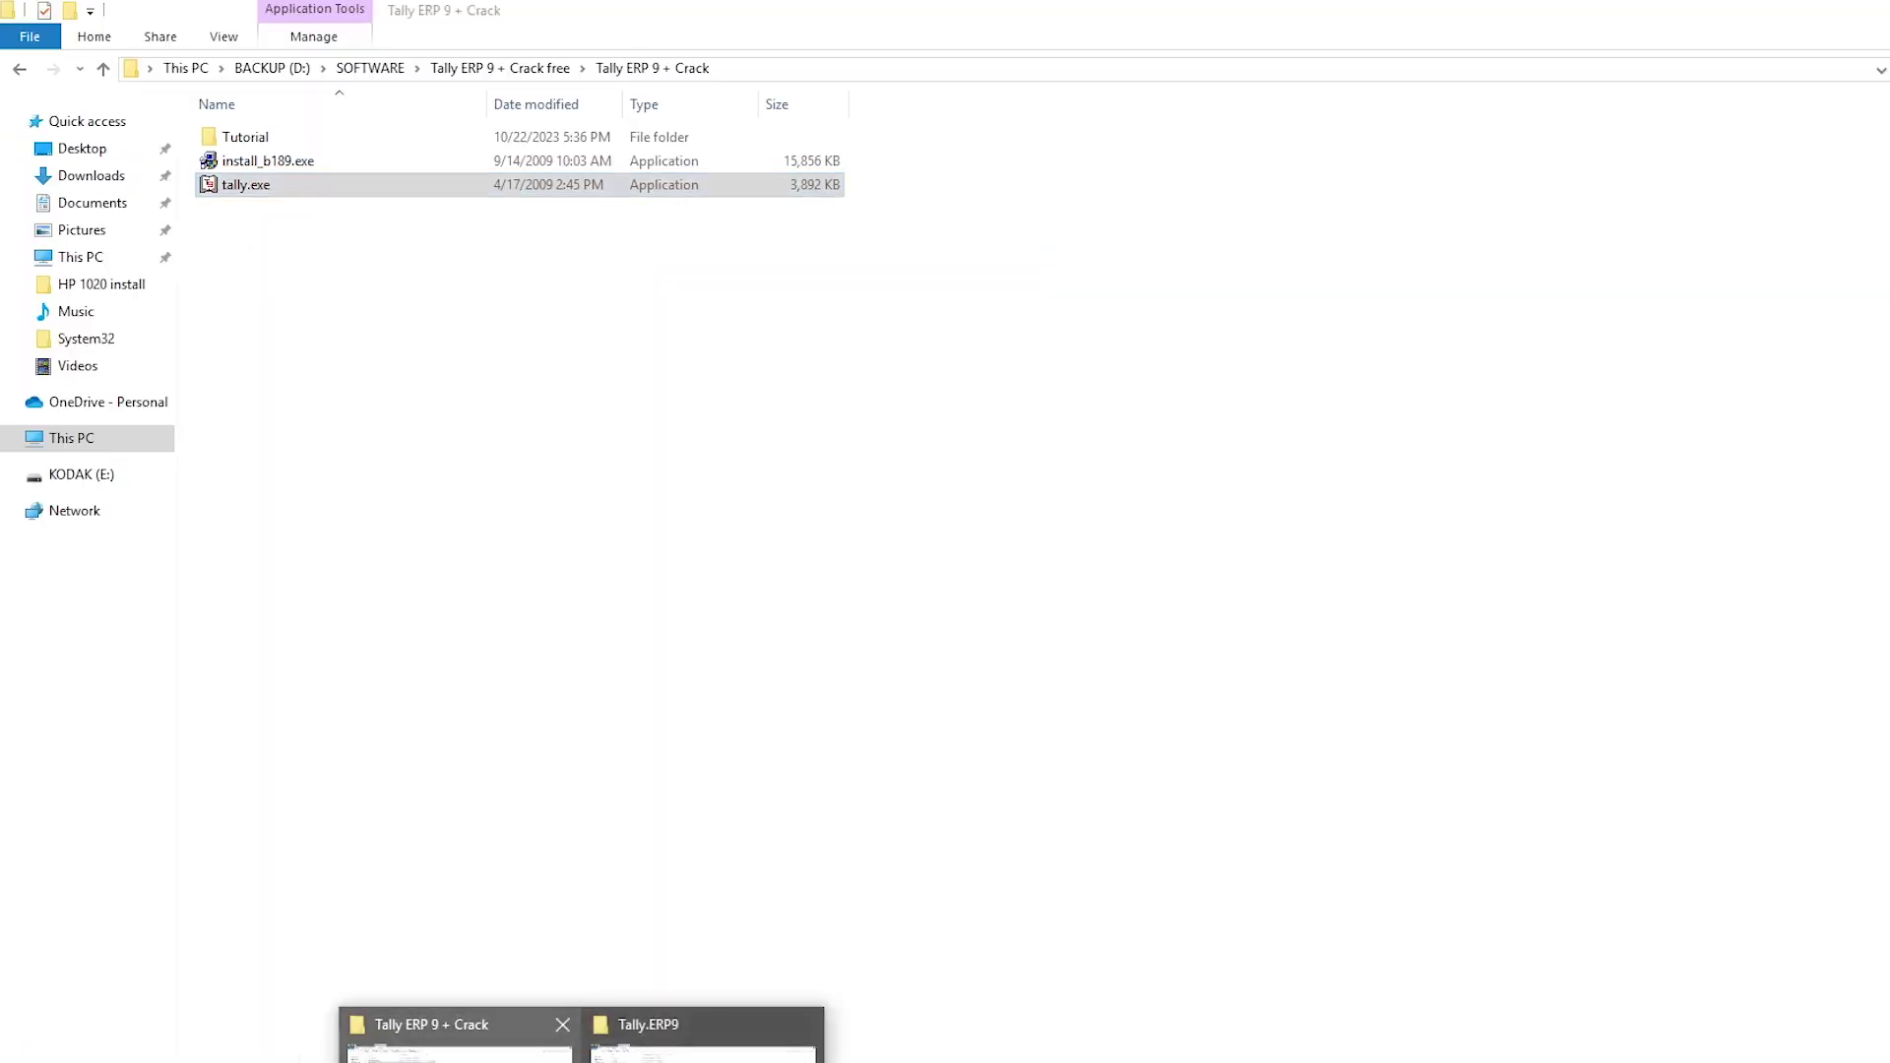
{"action": "mouse_move", "coordinate": [581, 1048]}
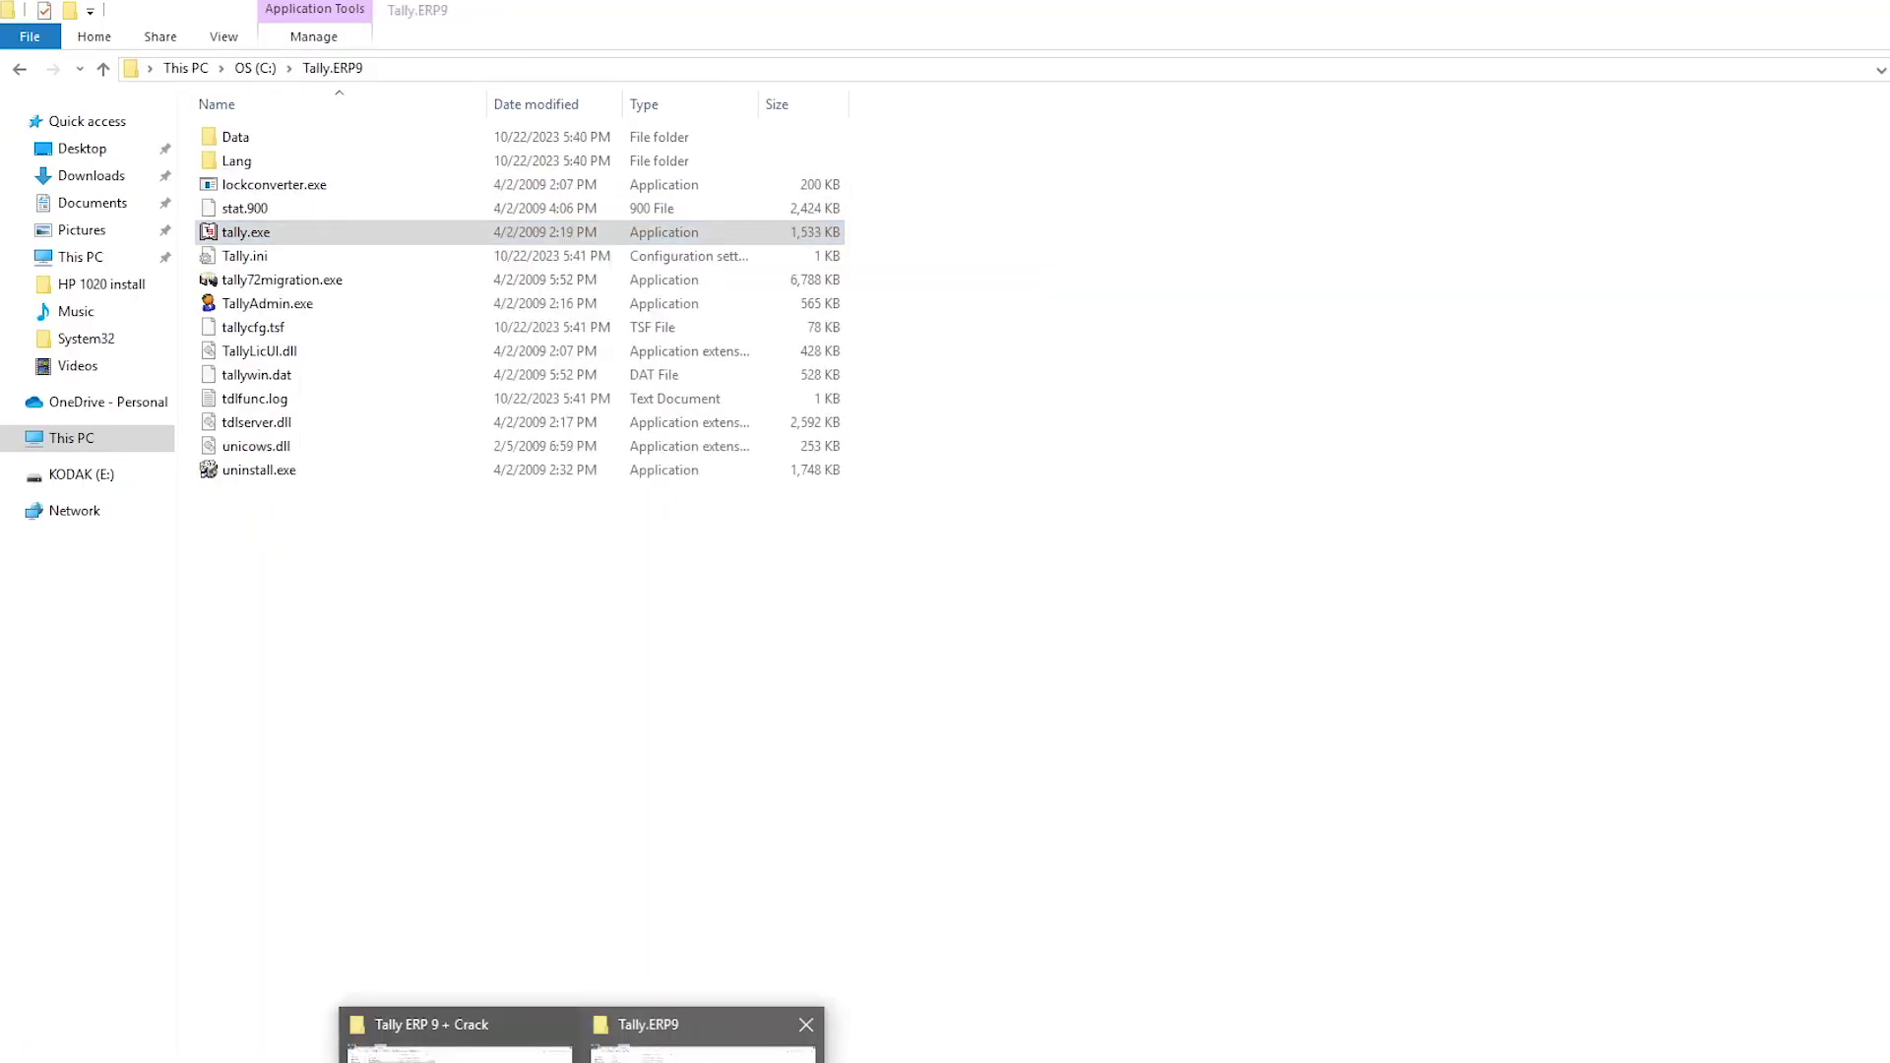
{"action": "left_click", "coordinate": [707, 1034]}
{"action": "right_click", "coordinate": [526, 683]}
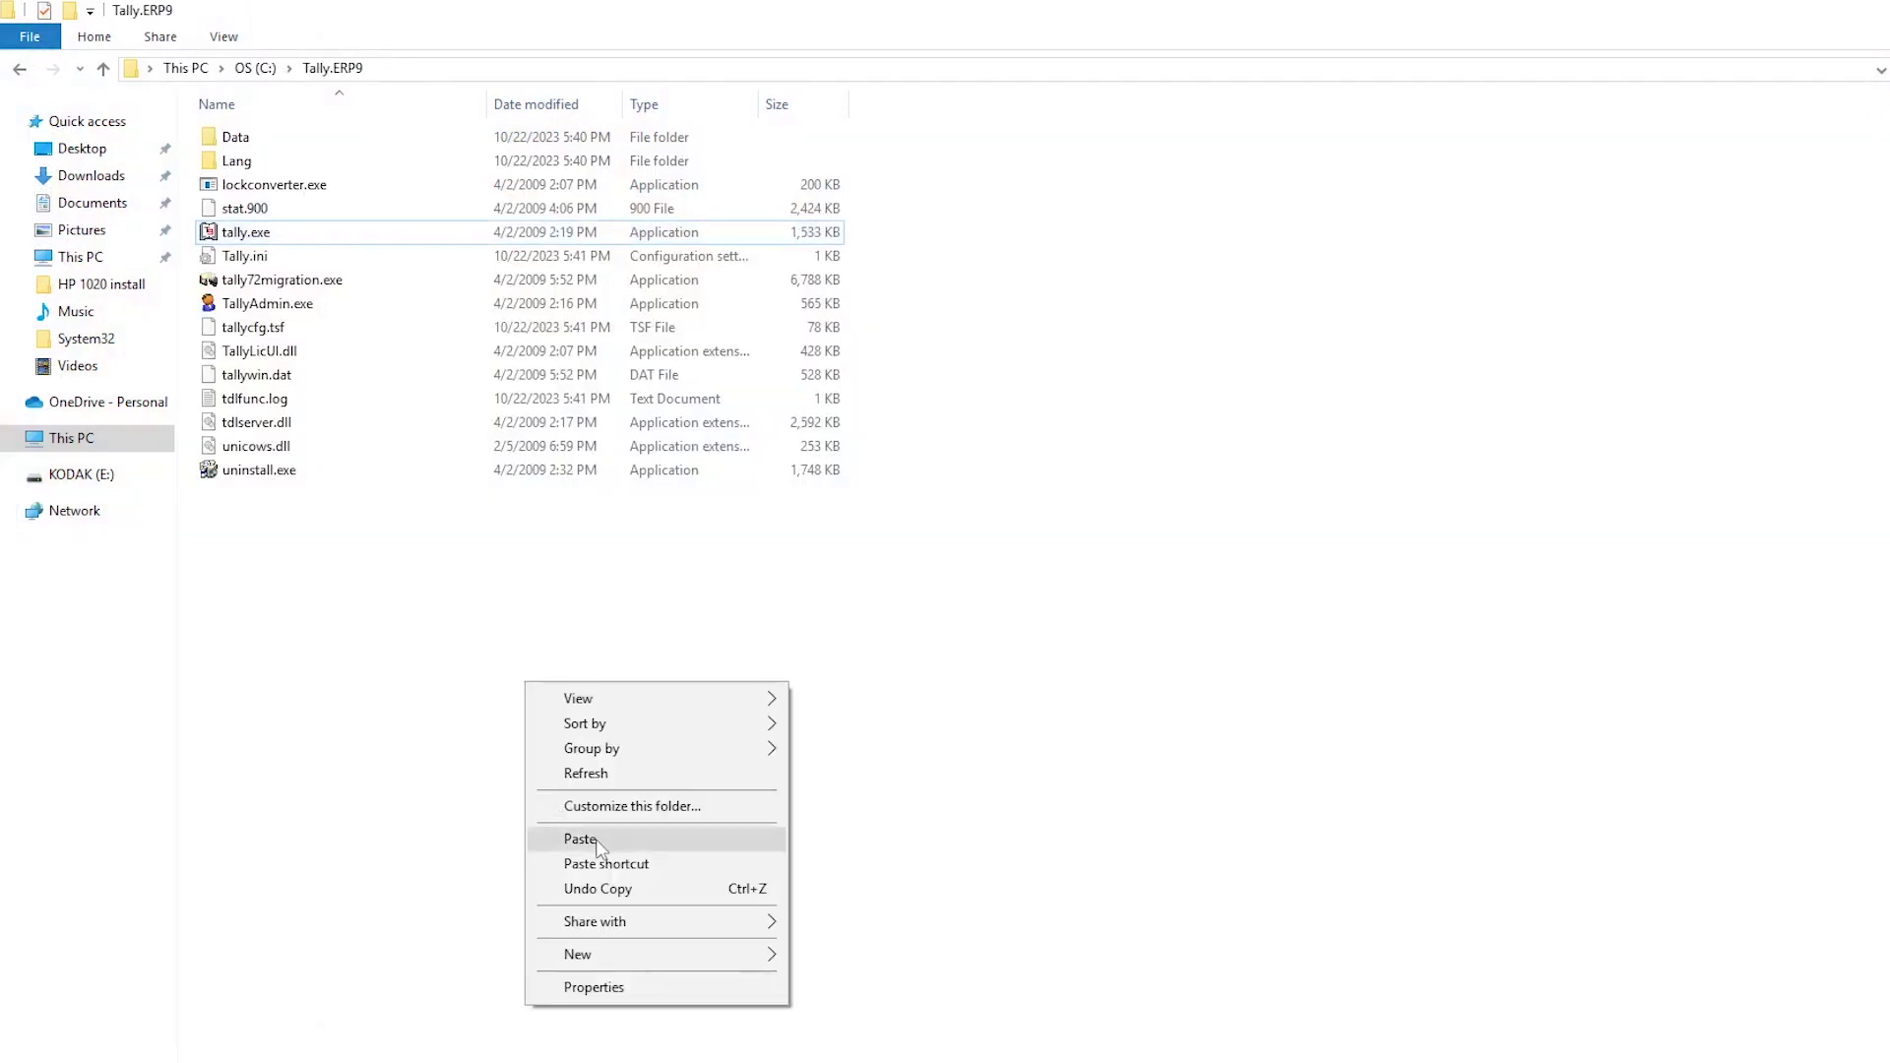
{"action": "left_click", "coordinate": [581, 840]}
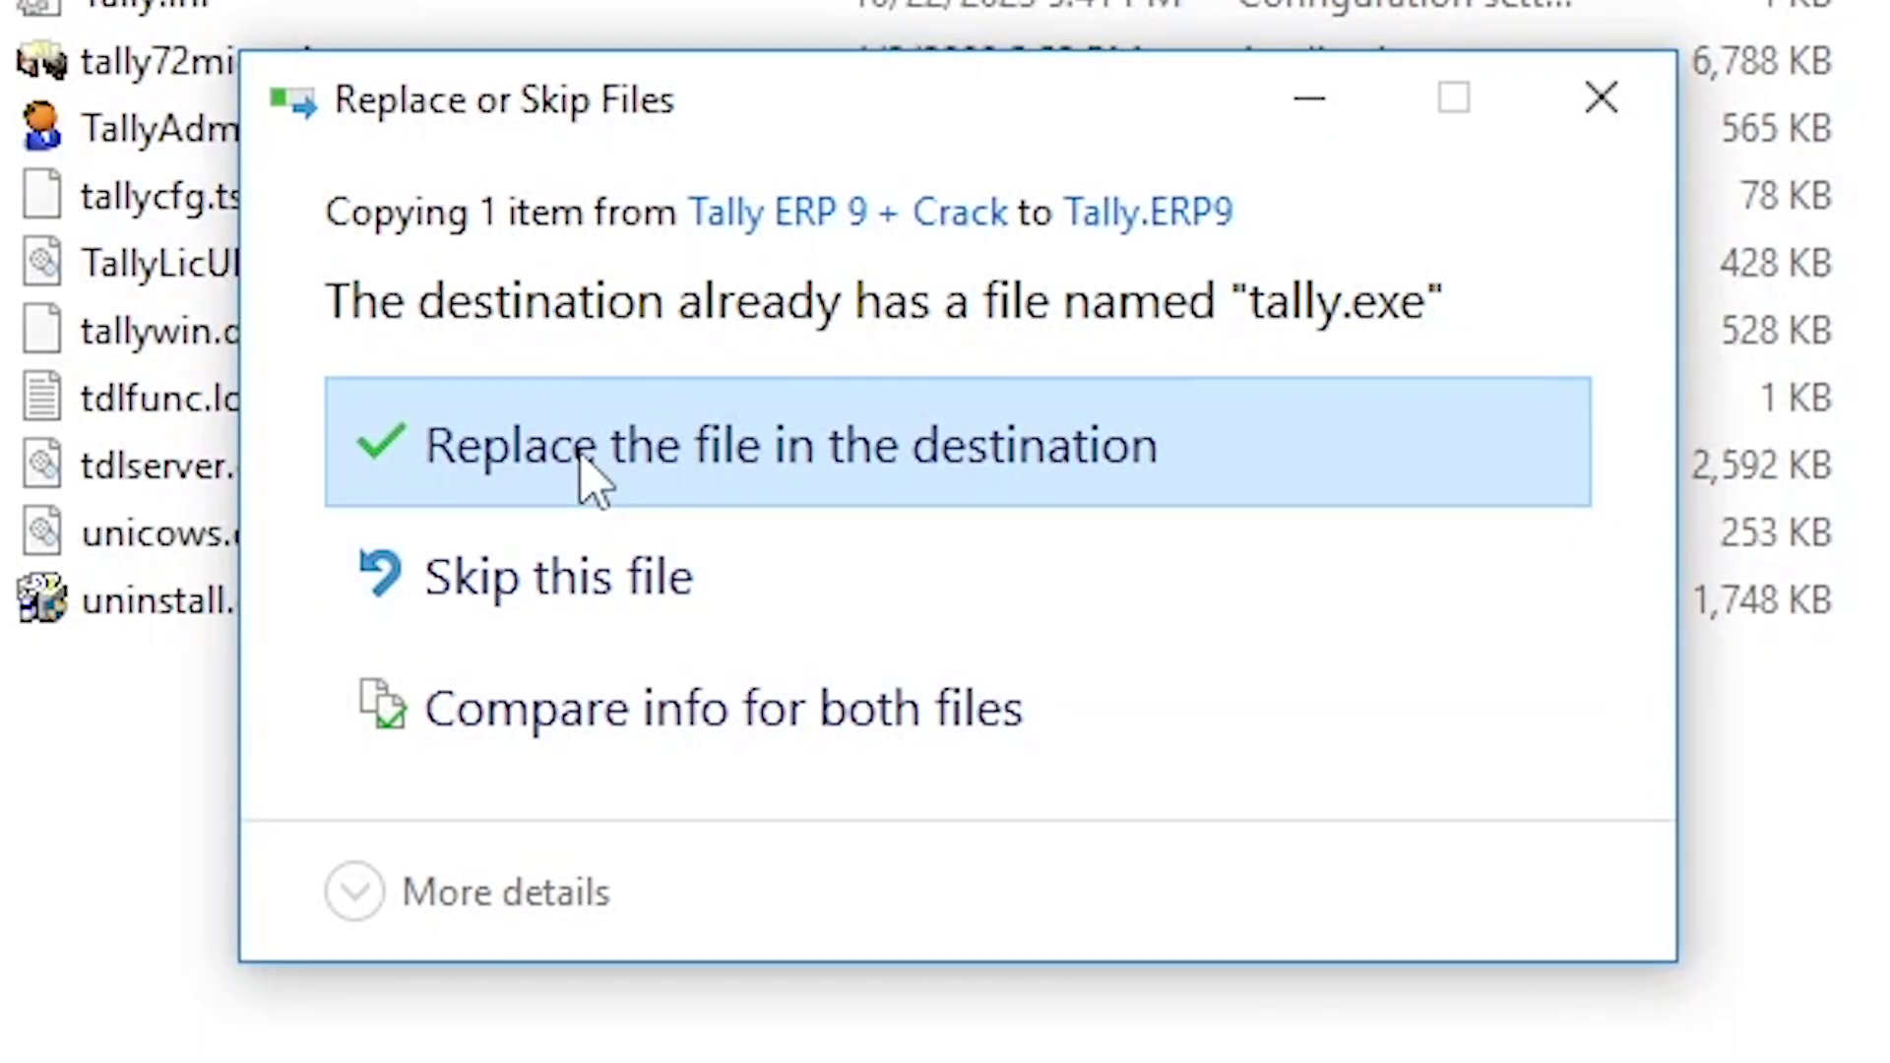
{"action": "left_click", "coordinate": [591, 463]}
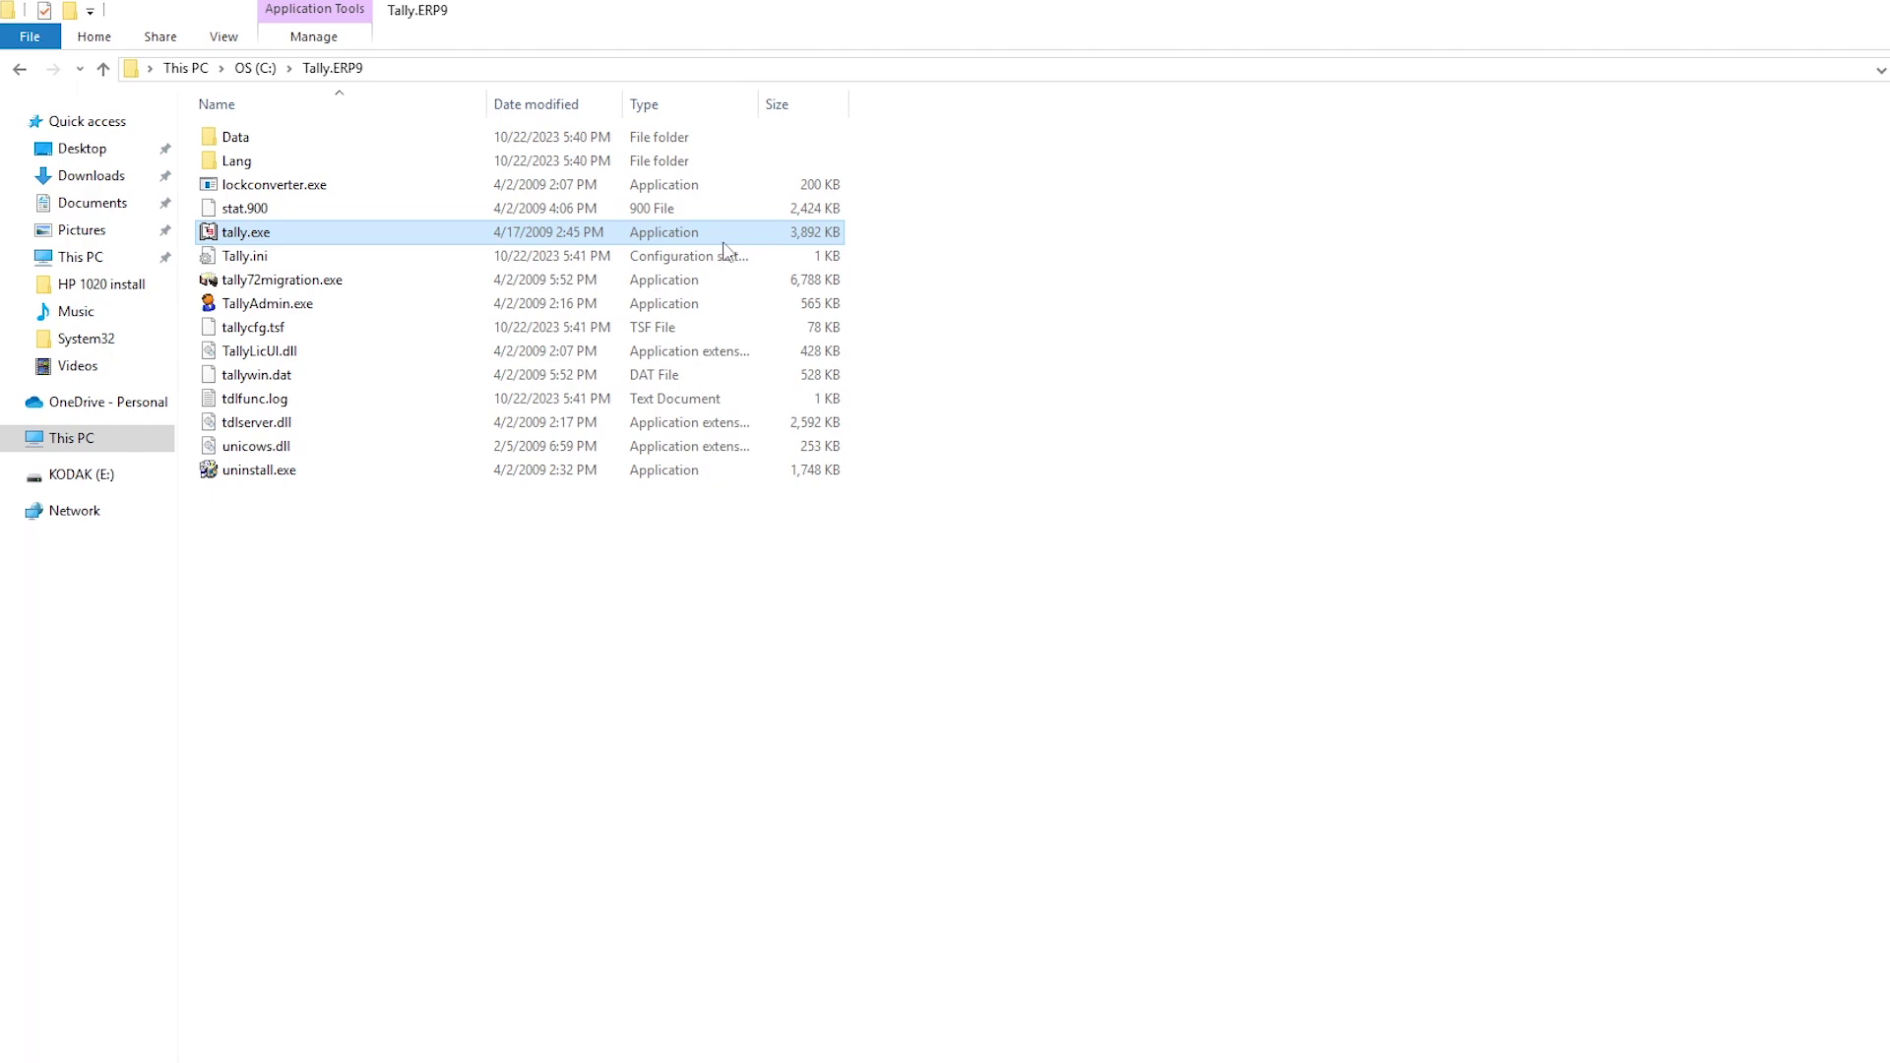
Step: Run the new tally.exe as administrator and choose Activate License
{"action": "right_click", "coordinate": [724, 249]}
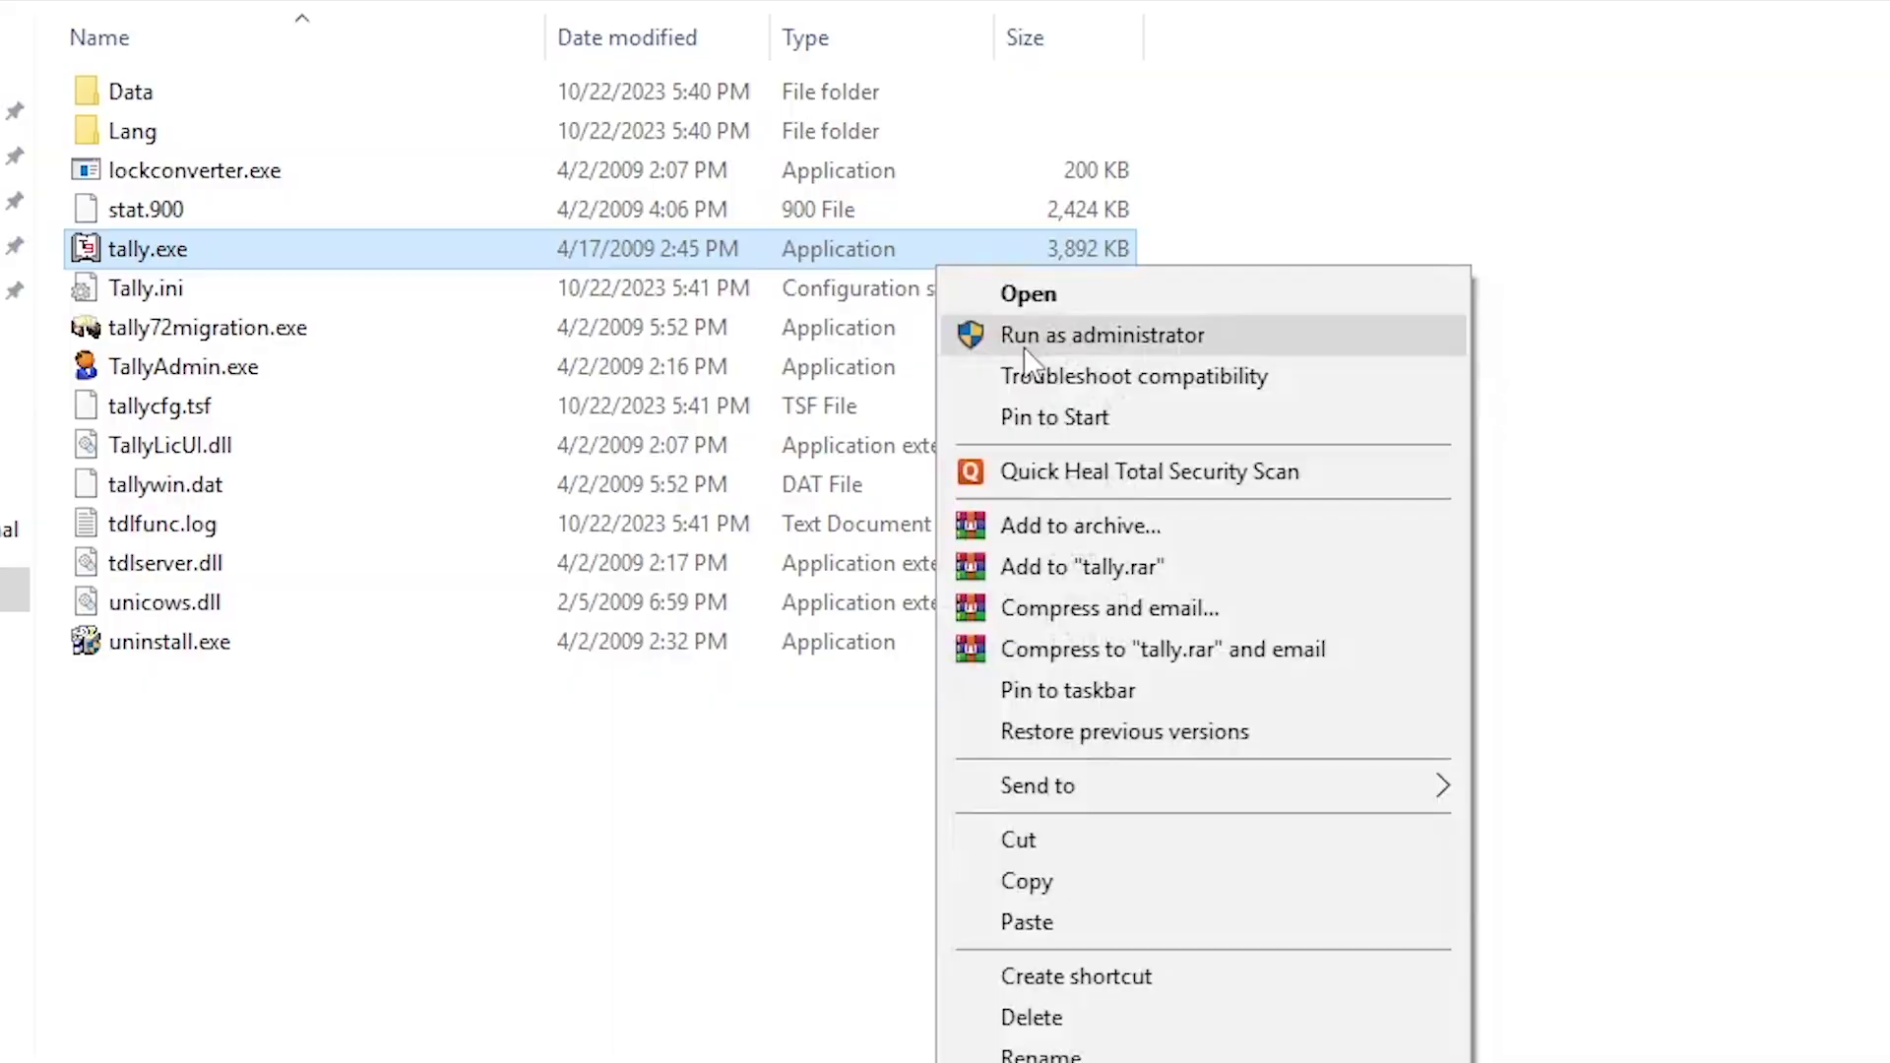
{"action": "left_click", "coordinate": [778, 285]}
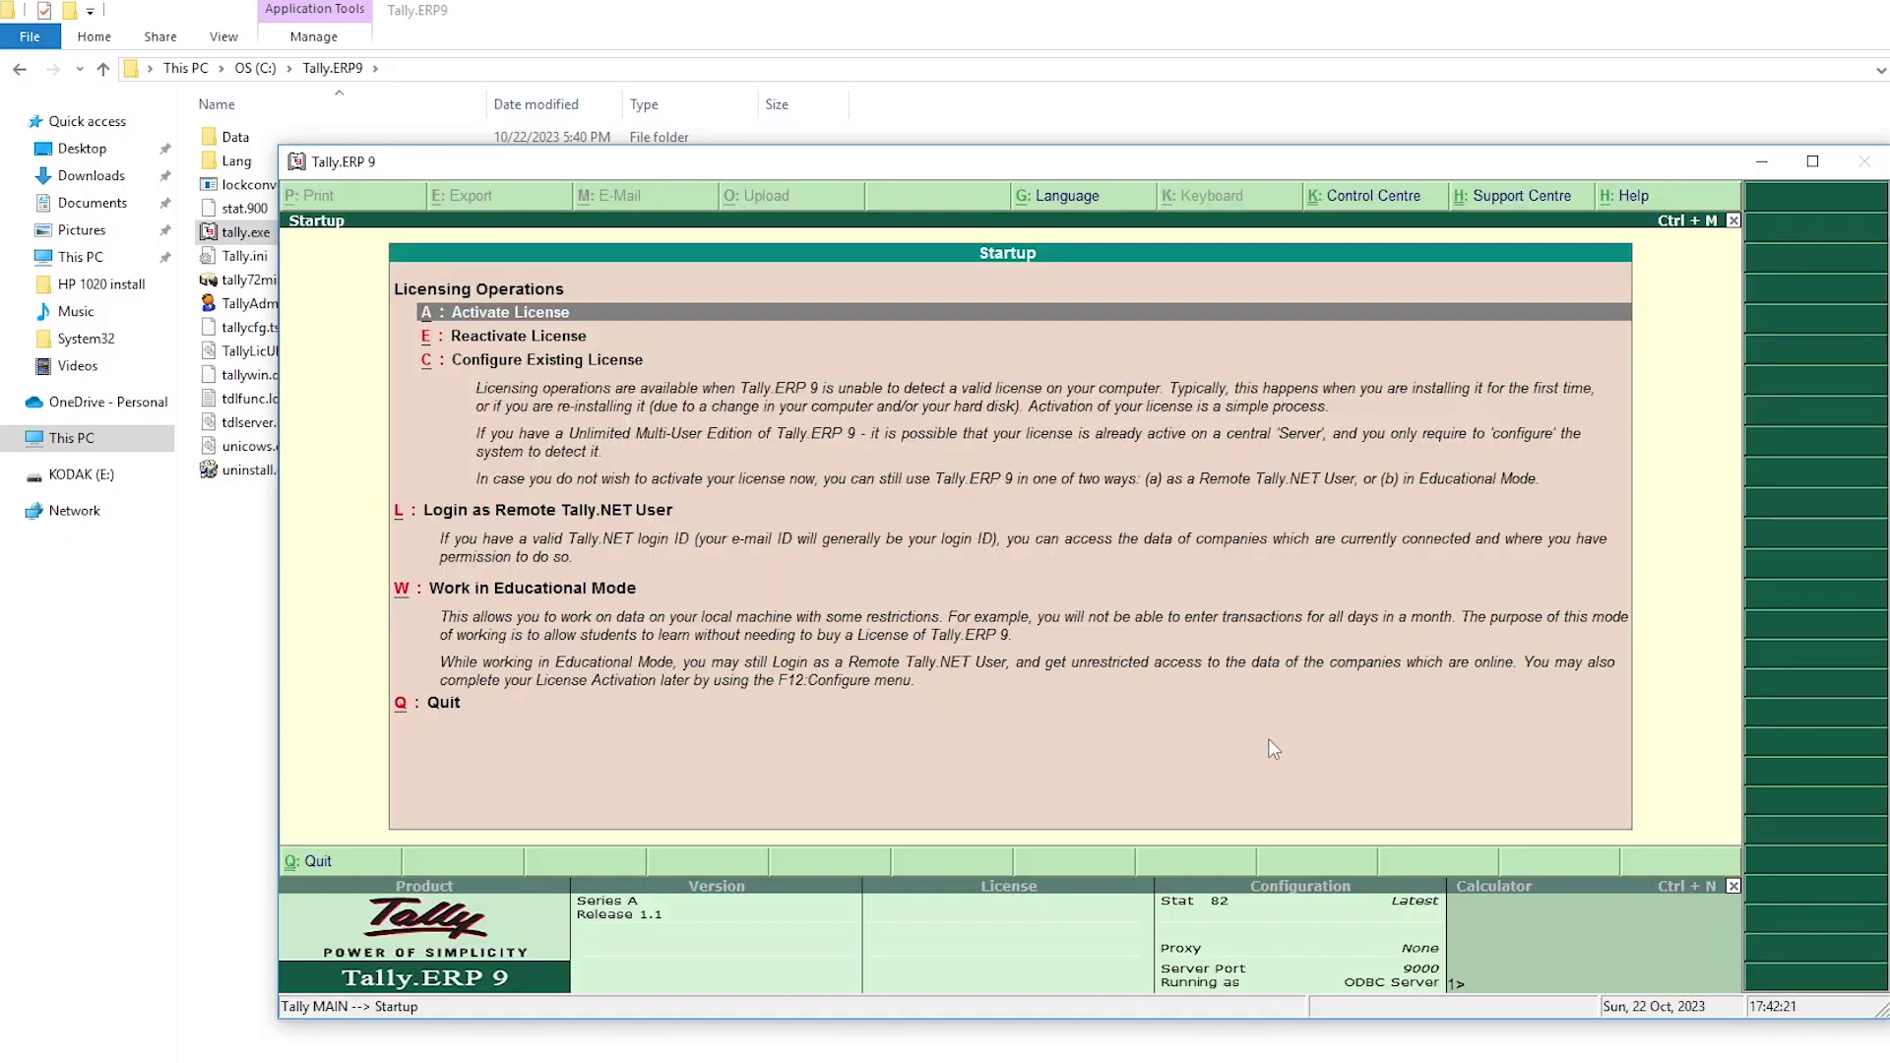
{"action": "key", "text": "Return"}
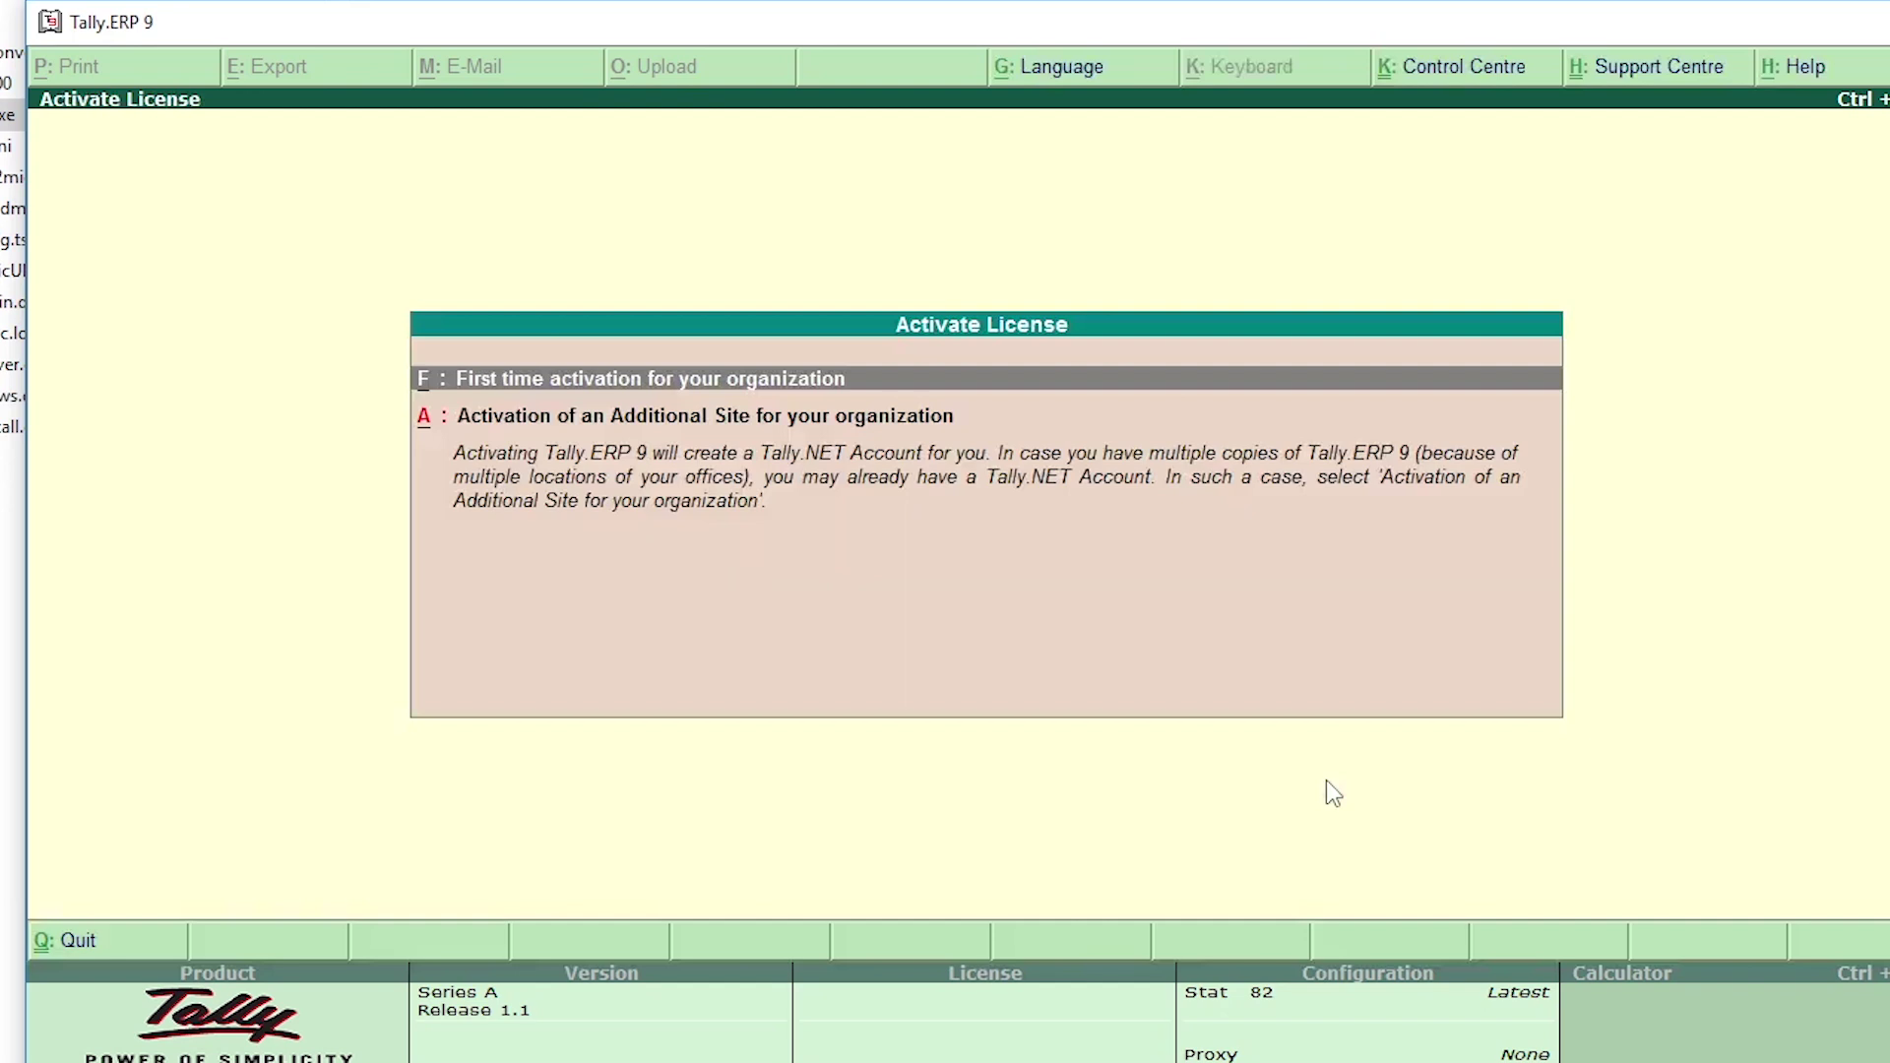
Step: Choose first-time activation and enter the serial number and activation key
{"action": "key", "text": "Return"}
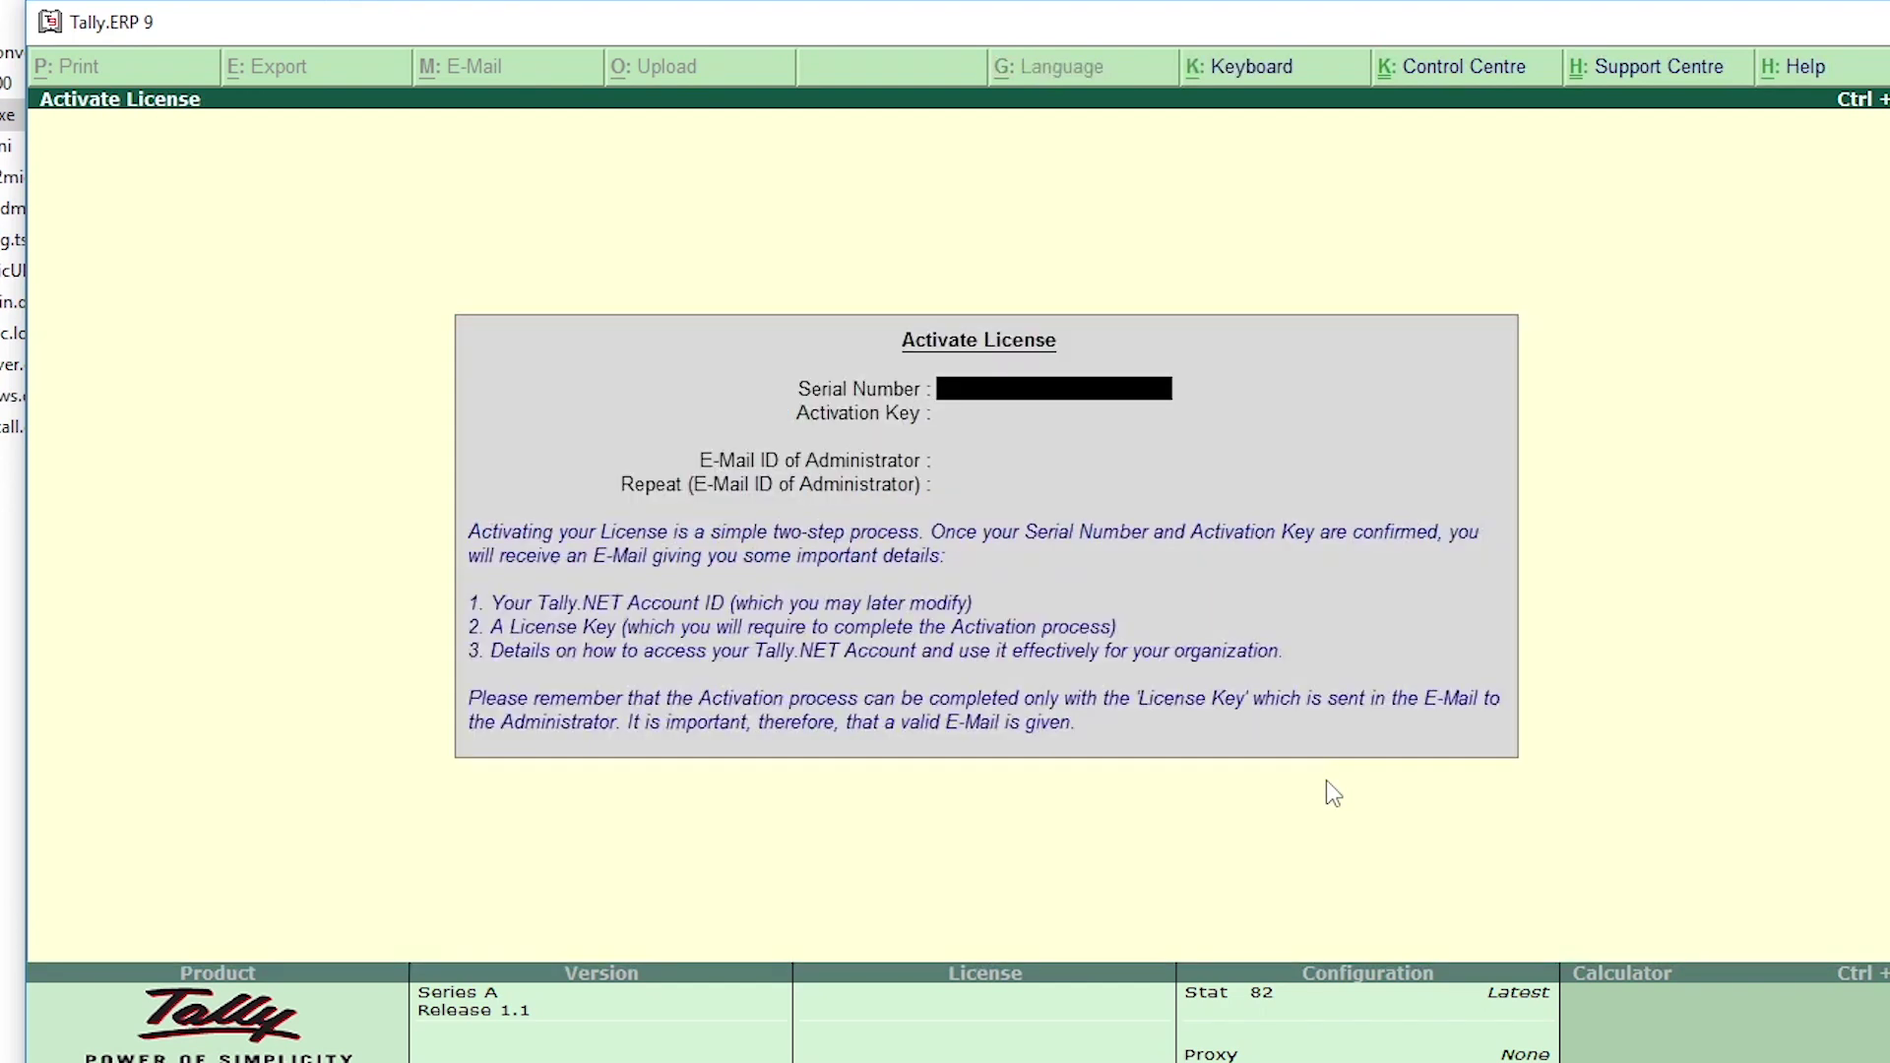
{"action": "type", "text": "12345"}
{"action": "key", "text": "Return"}
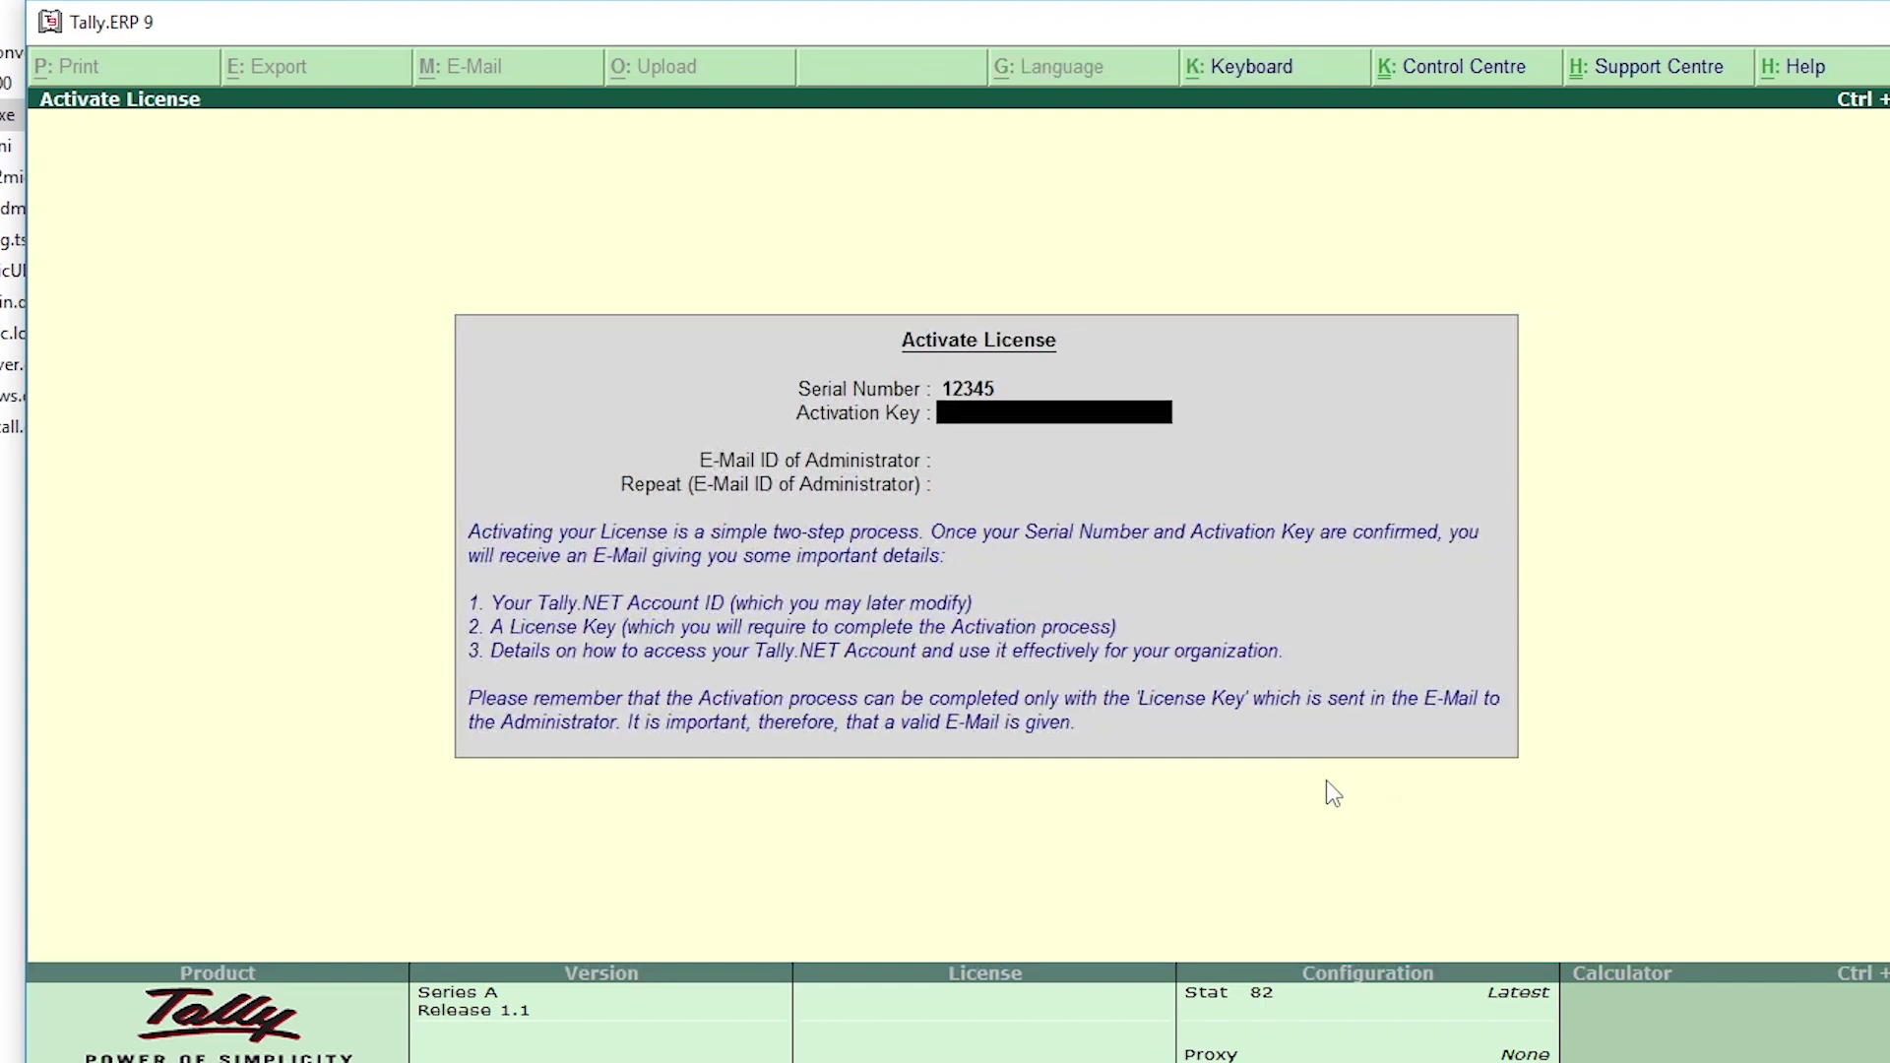
{"action": "type", "text": "1234546"}
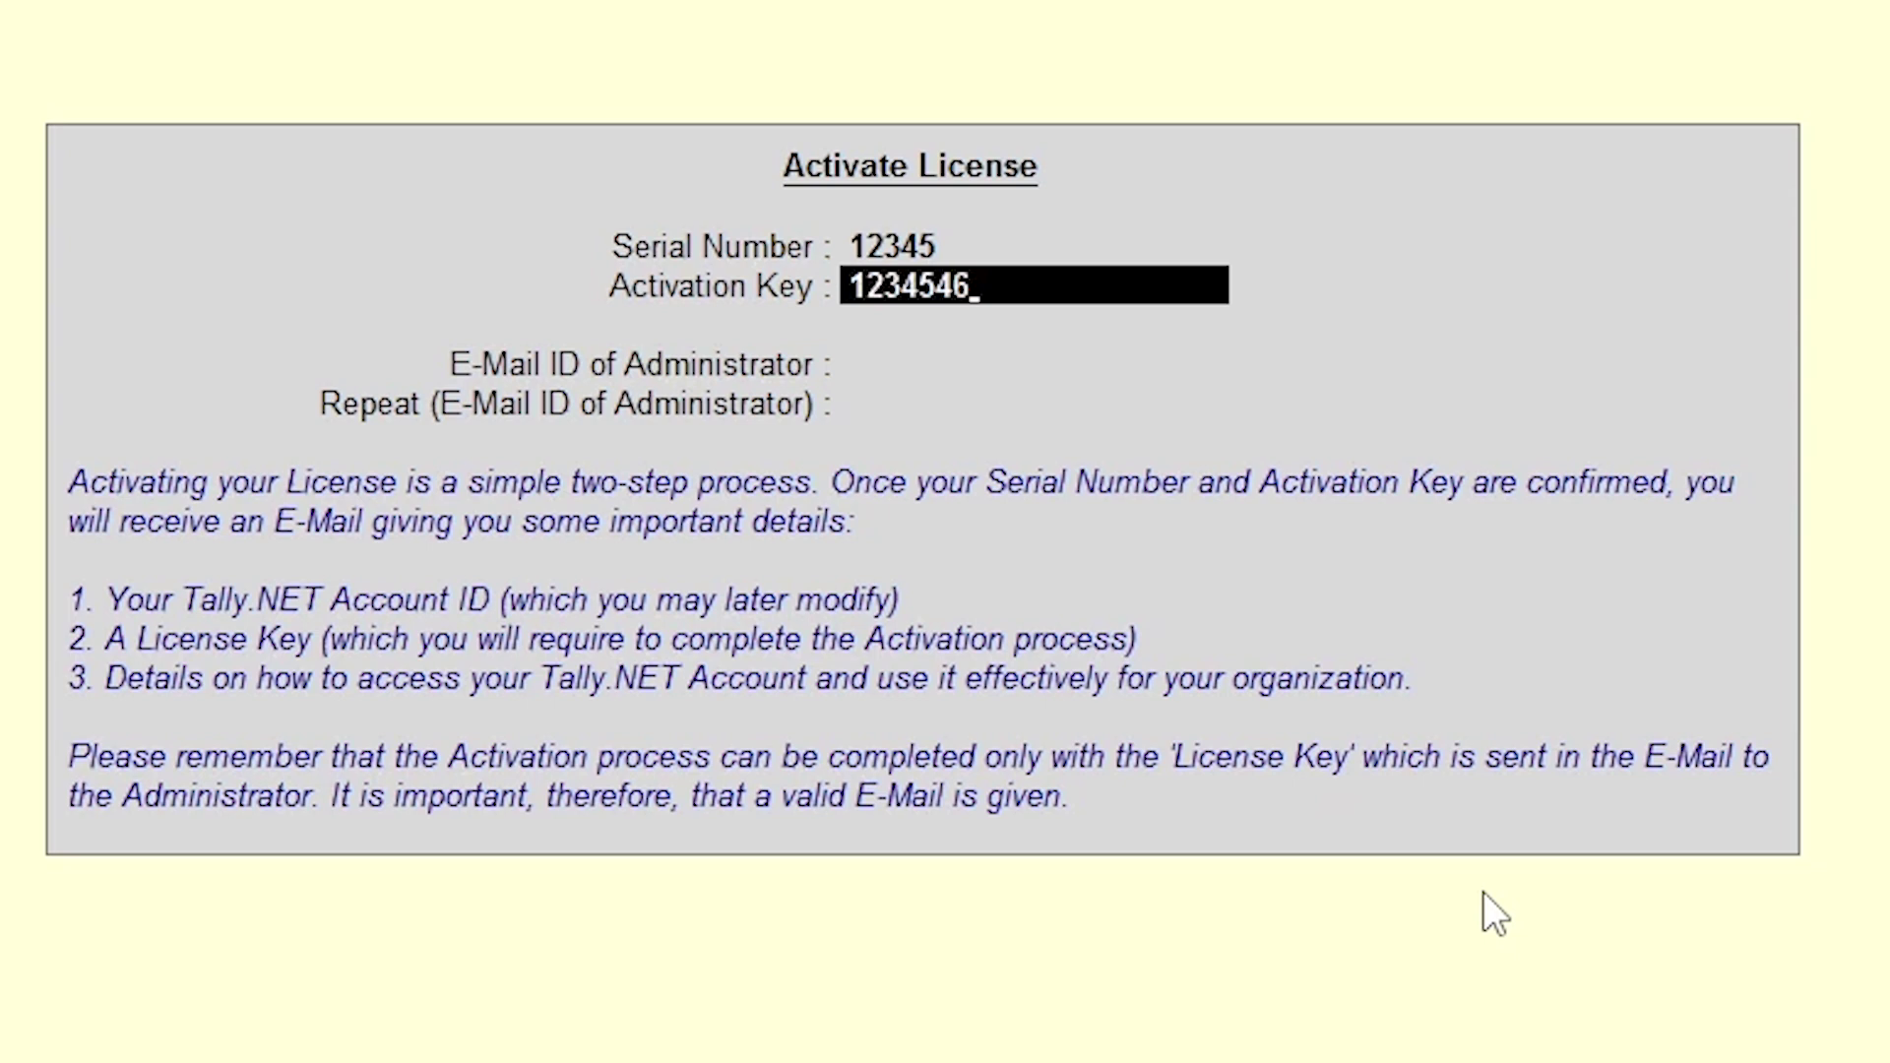
{"action": "key", "text": "BackSpace"}
{"action": "key", "text": "BackSpace"}
{"action": "type", "text": "65"}
{"action": "key", "text": "BackSpace"}
{"action": "key", "text": "Return"}
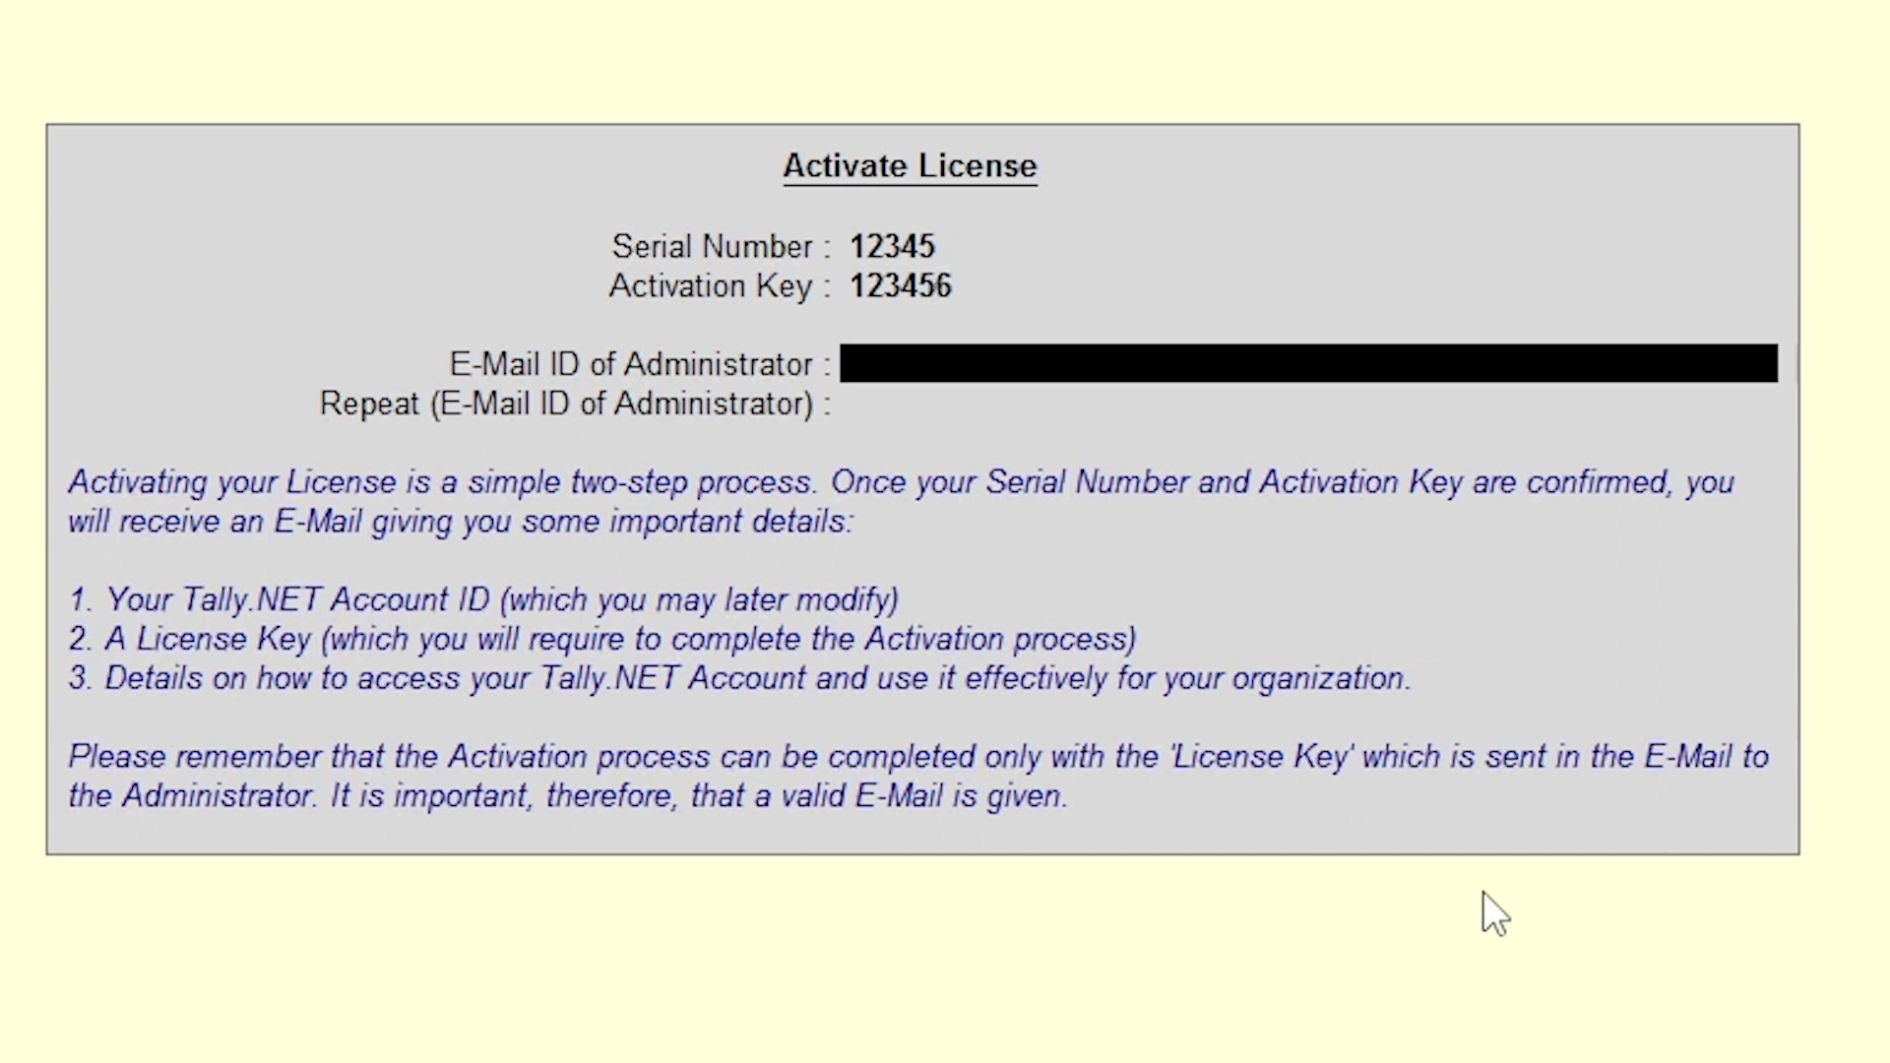
Step: Enter the administrator e-mail address twice and submit the activation request
{"action": "type", "text": "B"}
{"action": "key", "text": "BackSpace"}
{"action": "key", "text": "Return"}
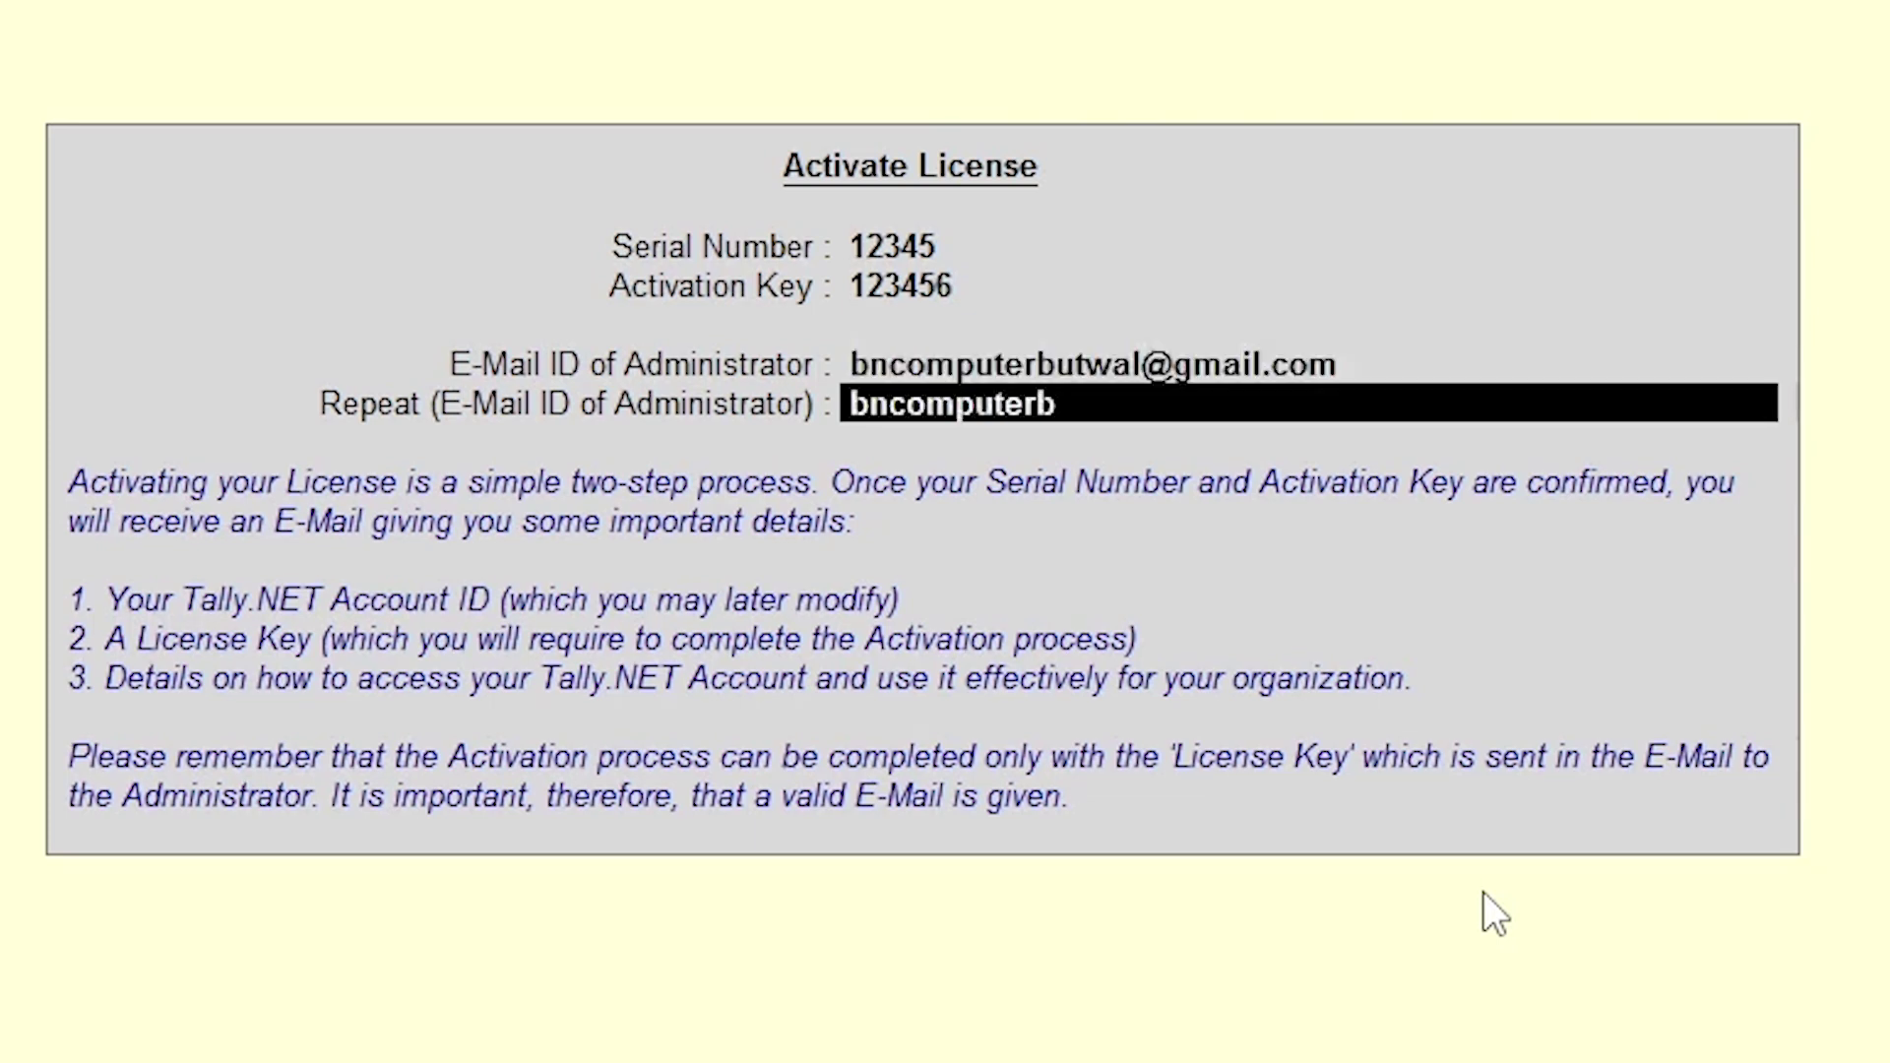
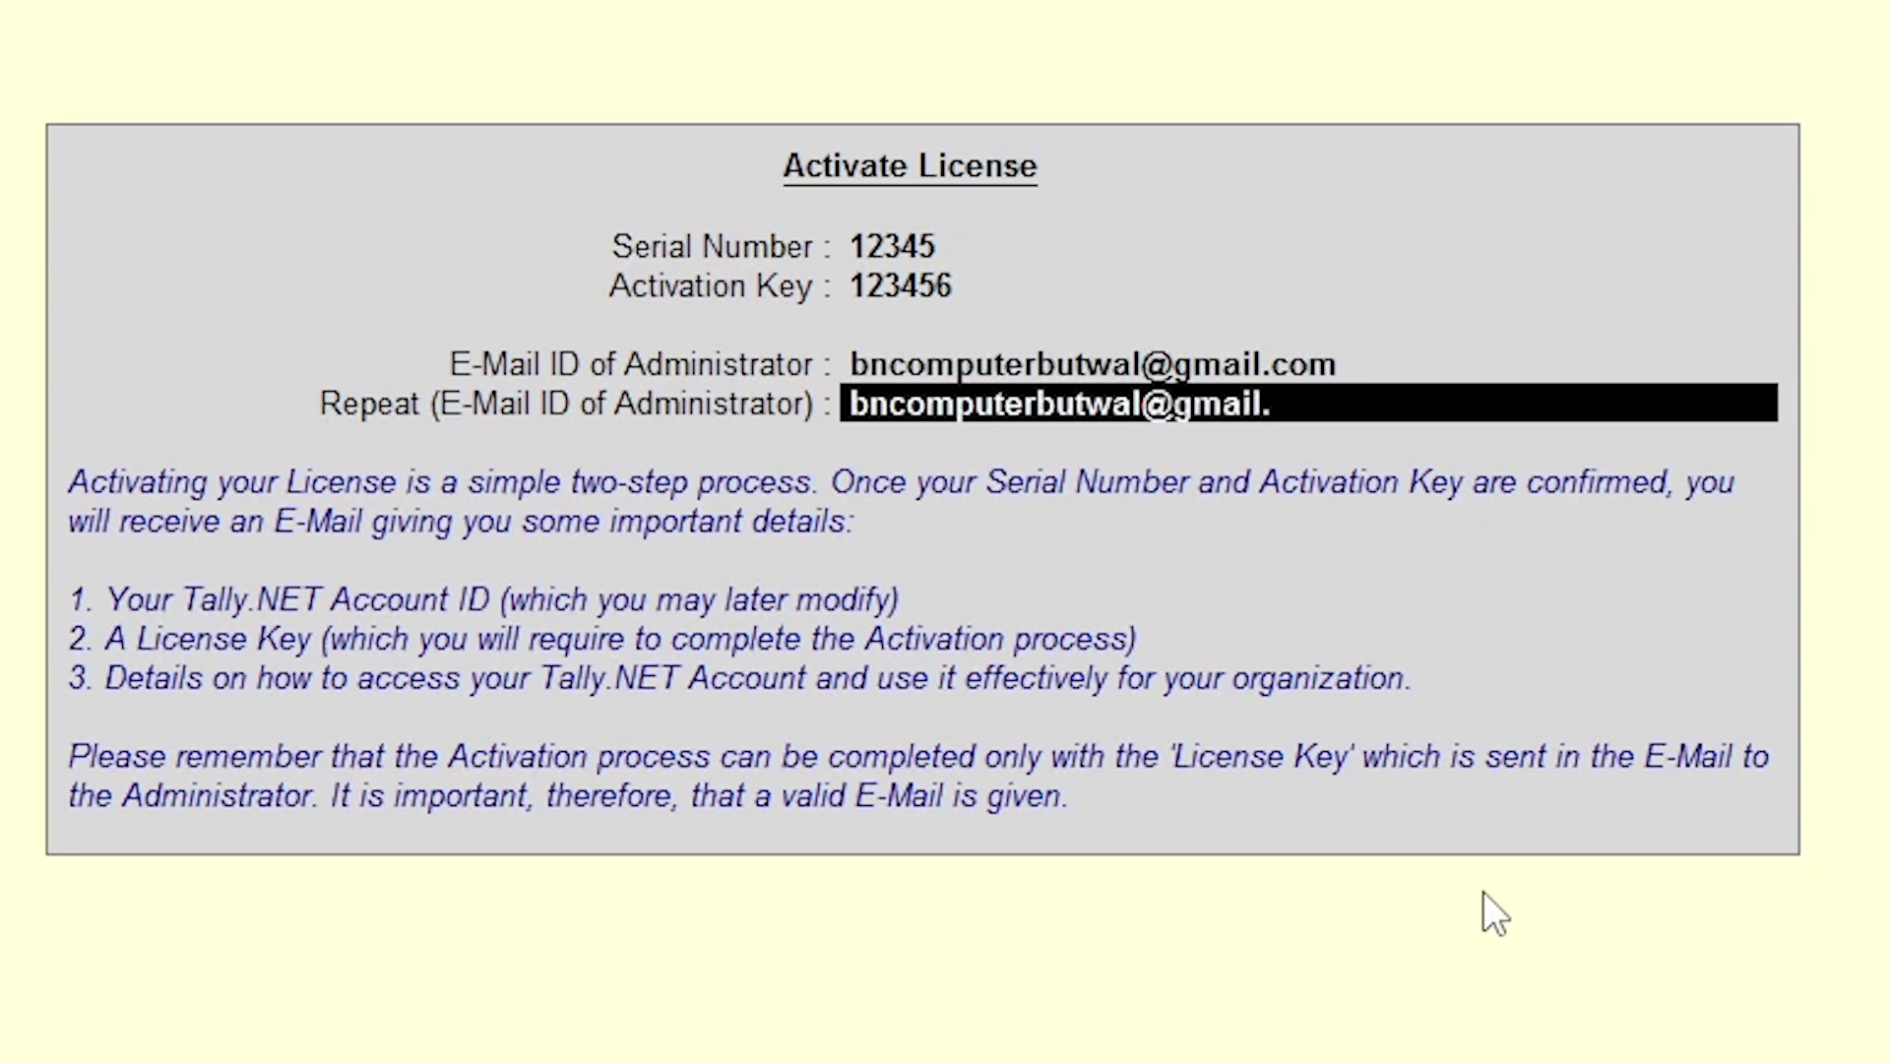
{"action": "key", "text": "Return"}
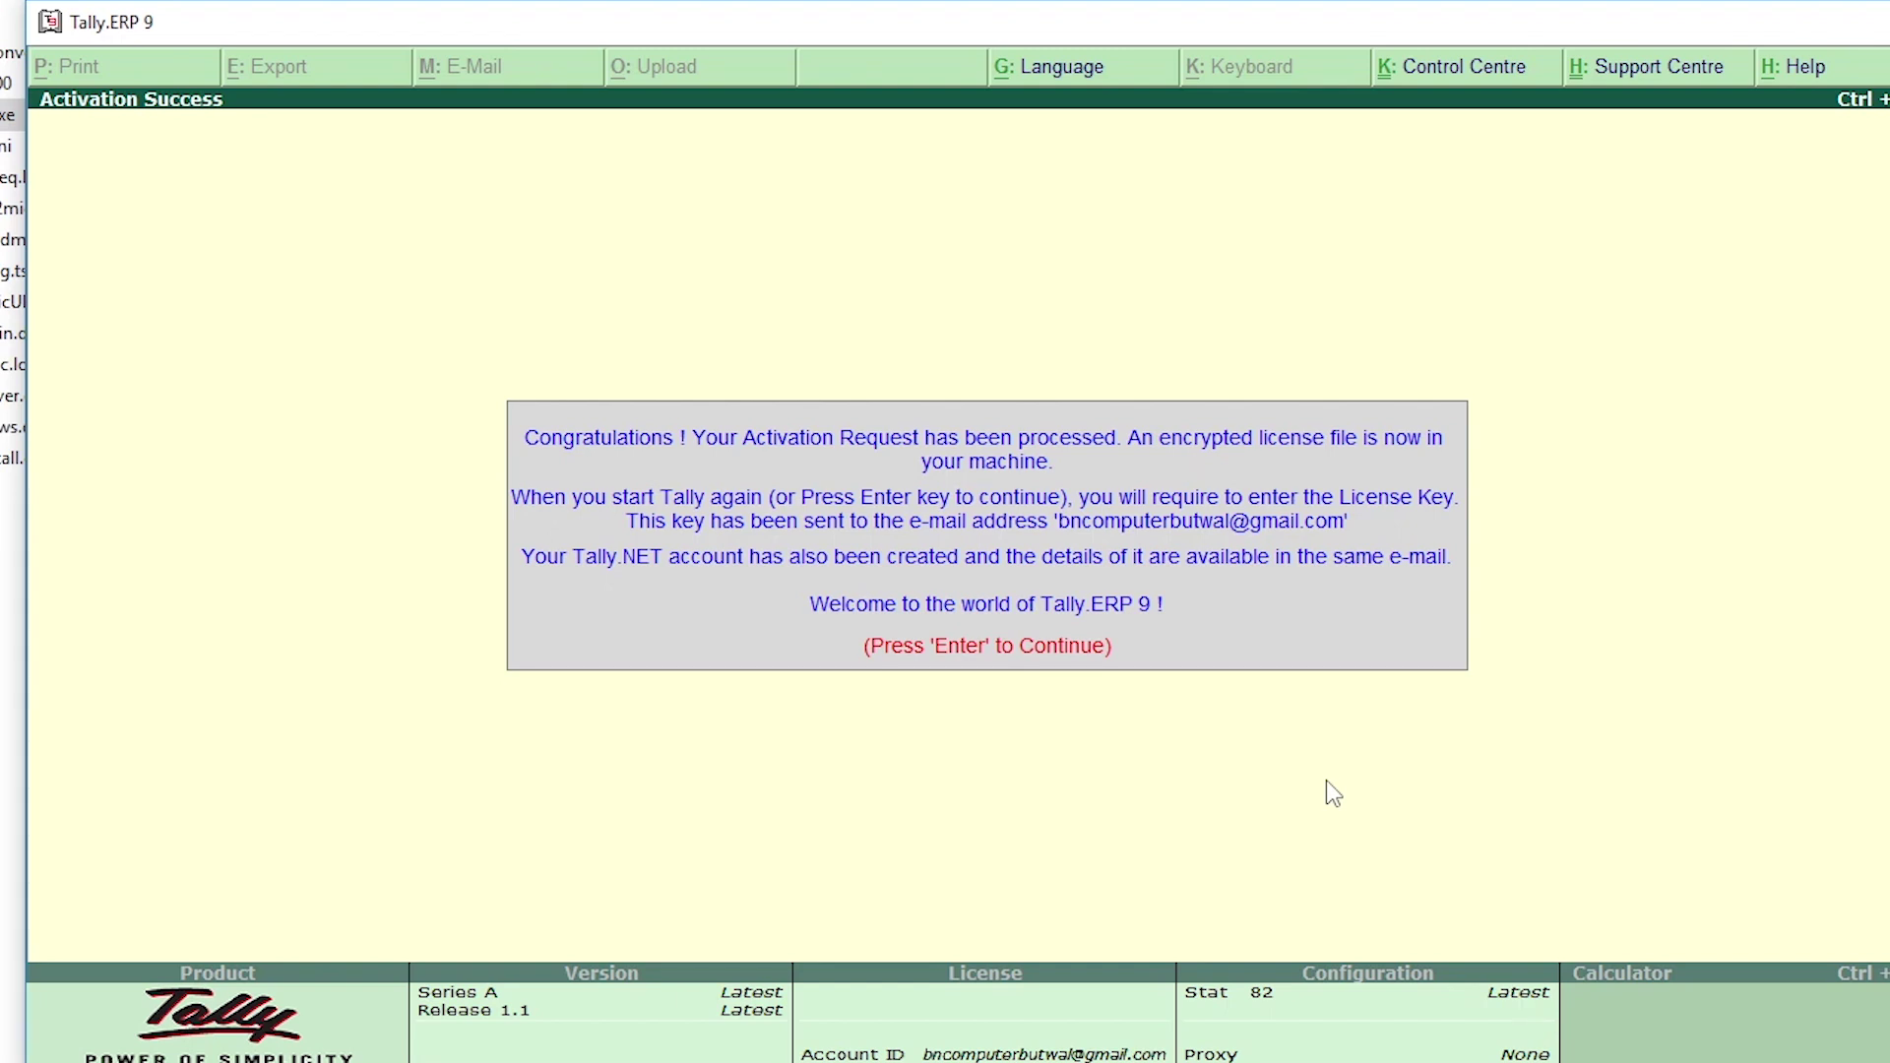
Step: Dismiss the Congratulations message and bring up Tally's quit prompt
{"action": "key", "text": "Return"}
{"action": "key", "text": "Escape"}
{"action": "key", "text": "n"}
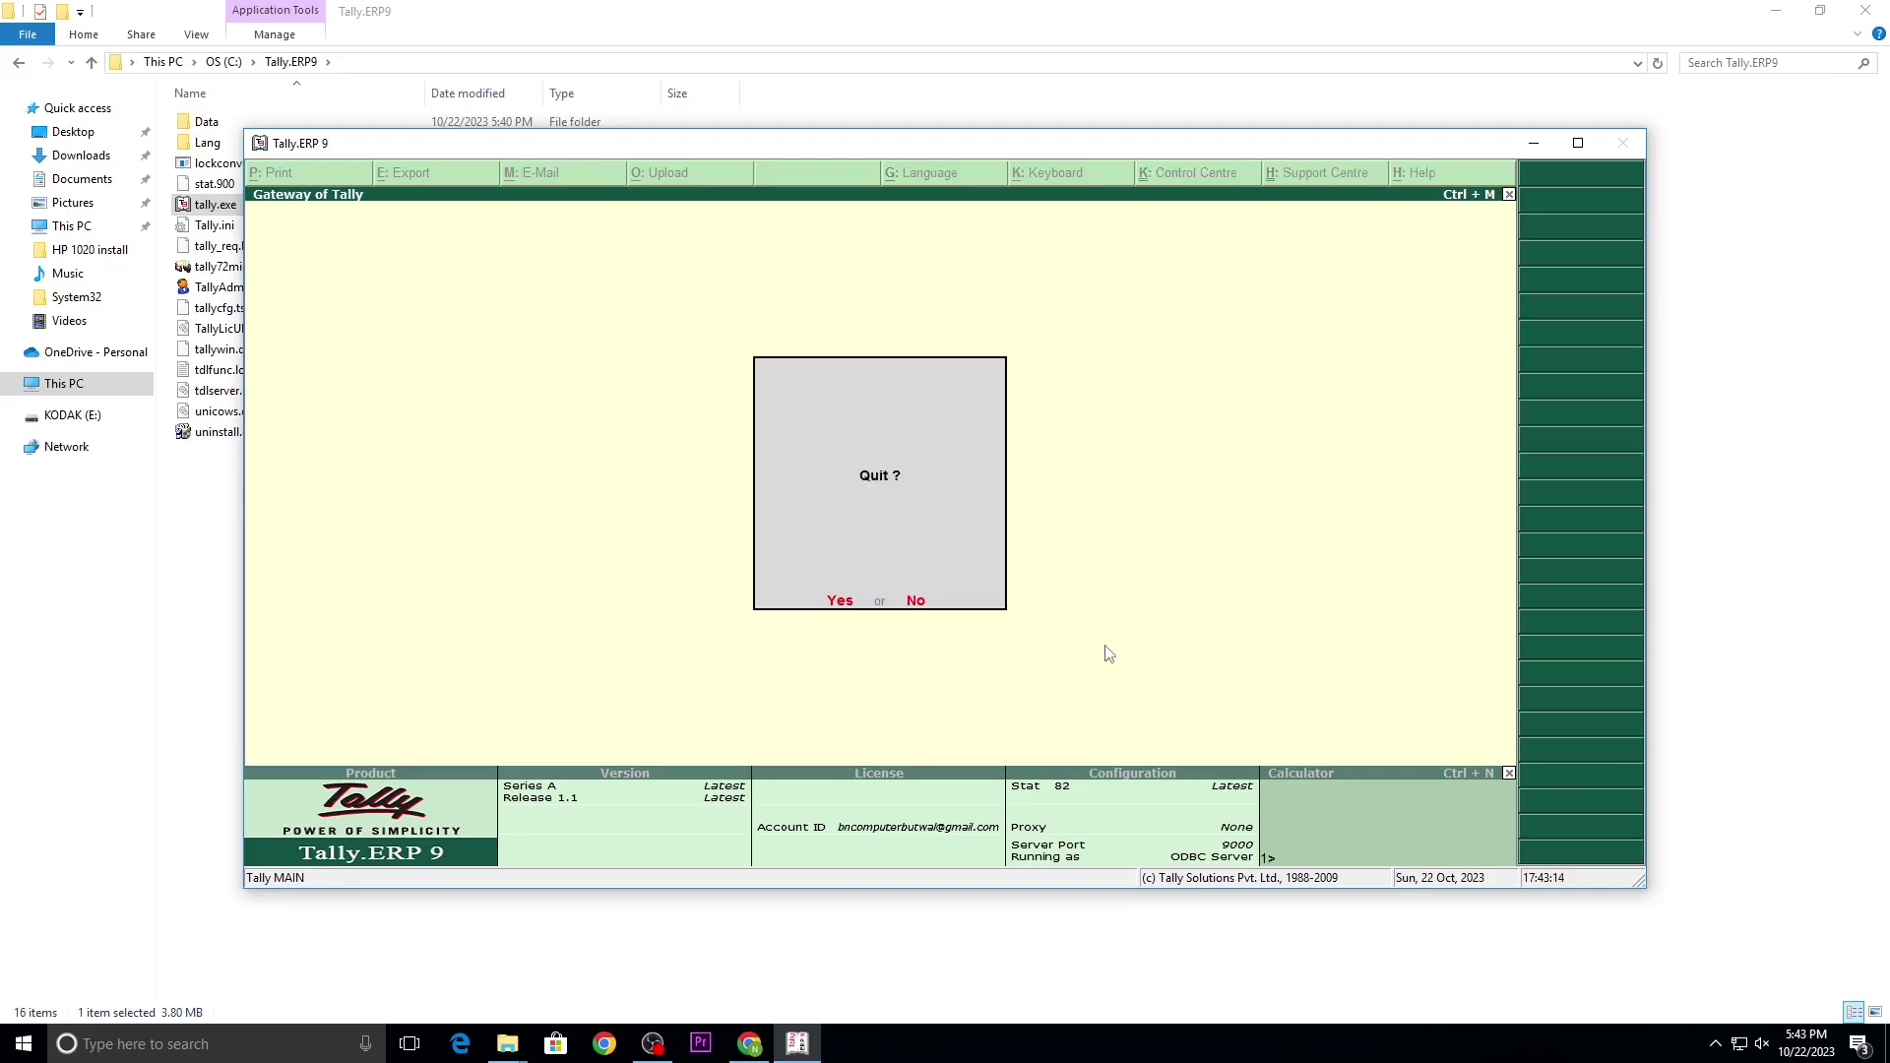
{"action": "key", "text": "Escape"}
Step: Confirm quitting Tally, refresh C:\Tally.ERP9 and switch its view to Large icons
{"action": "key", "text": "y"}
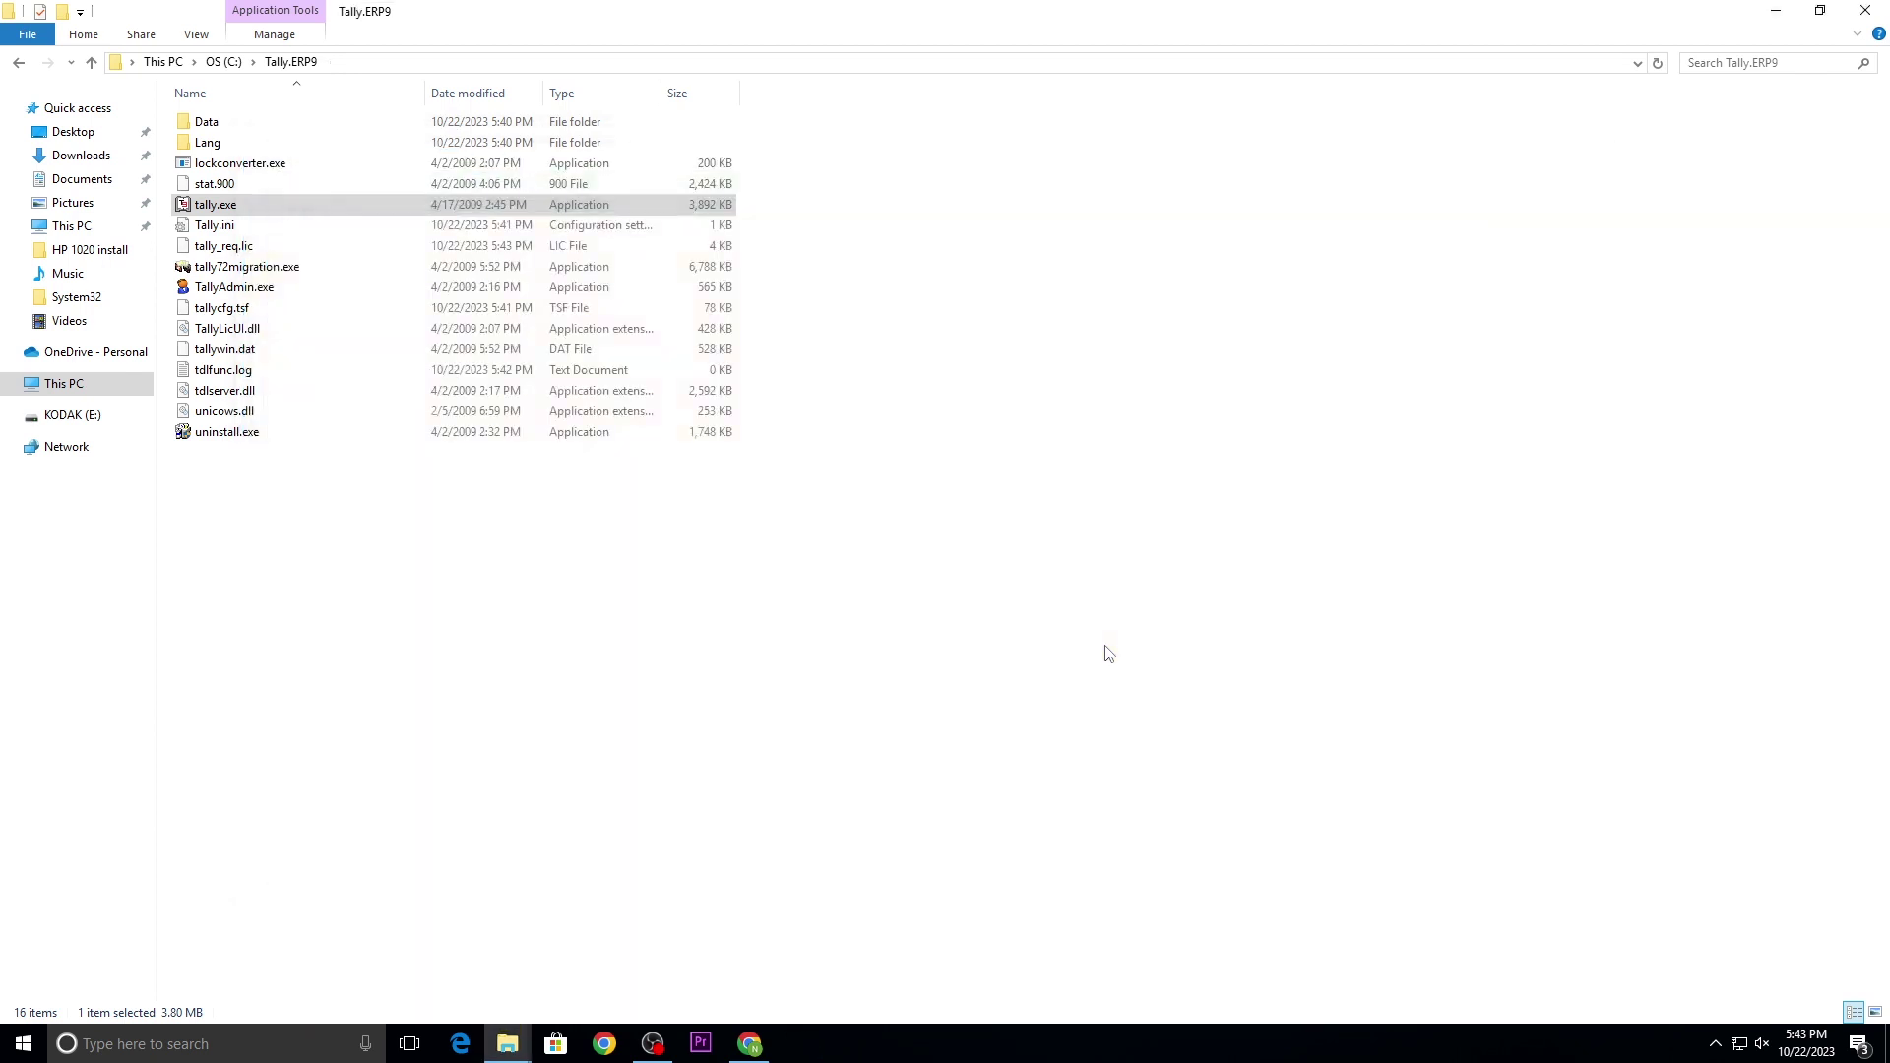
{"action": "right_click", "coordinate": [426, 479]}
{"action": "left_click", "coordinate": [472, 556]}
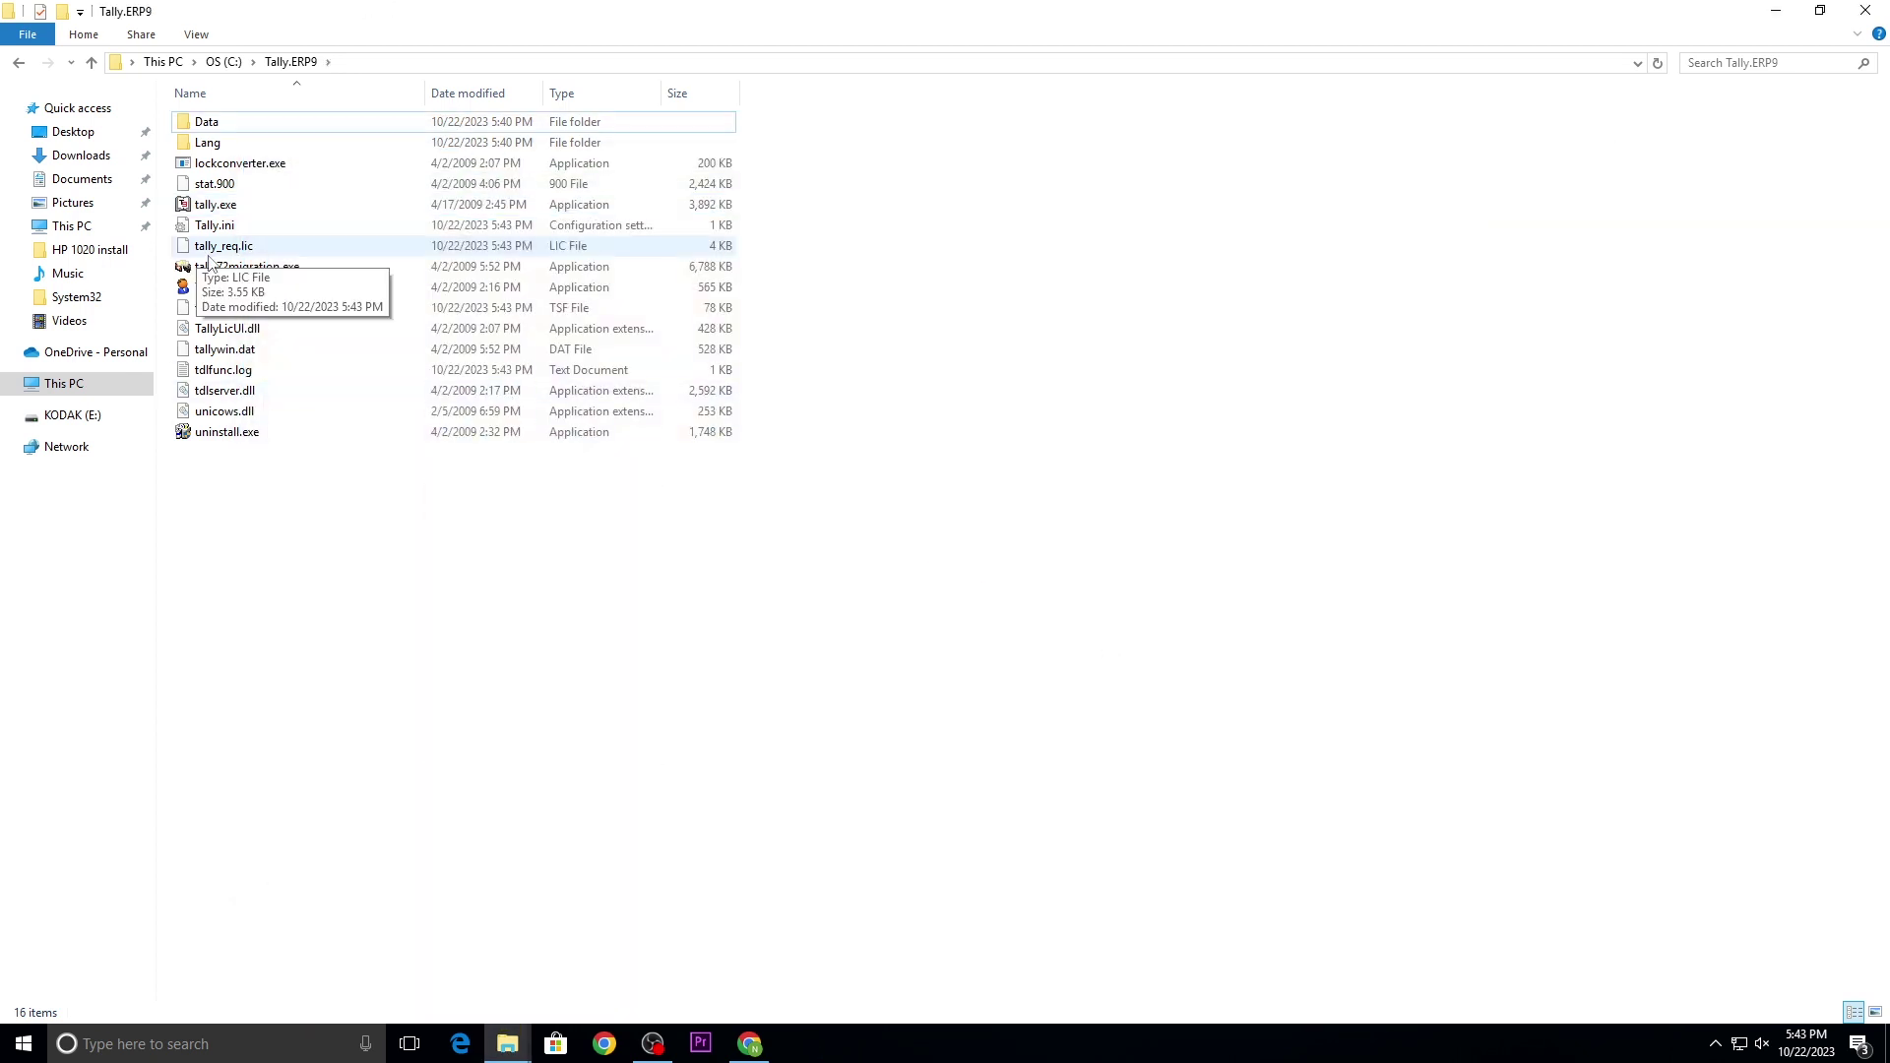
{"action": "right_click", "coordinate": [226, 471]}
{"action": "mouse_move", "coordinate": [261, 482]}
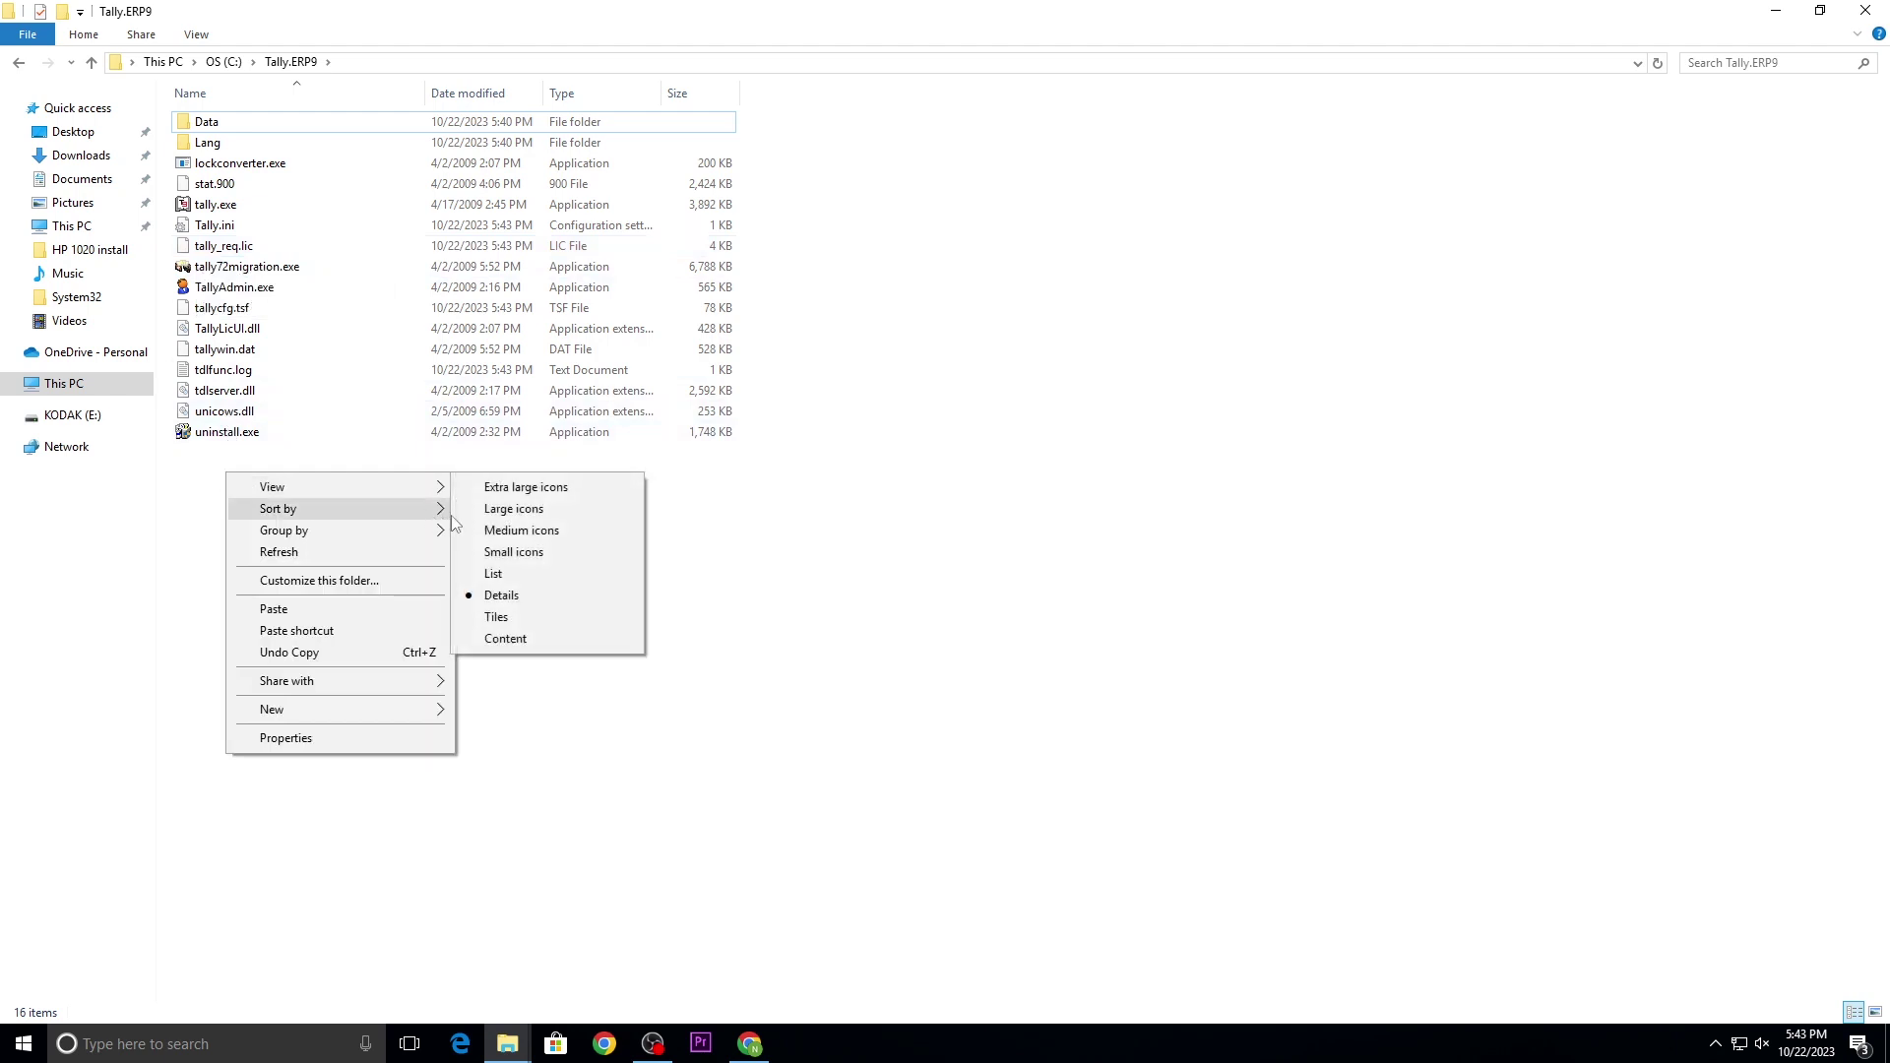
{"action": "left_click", "coordinate": [513, 508]}
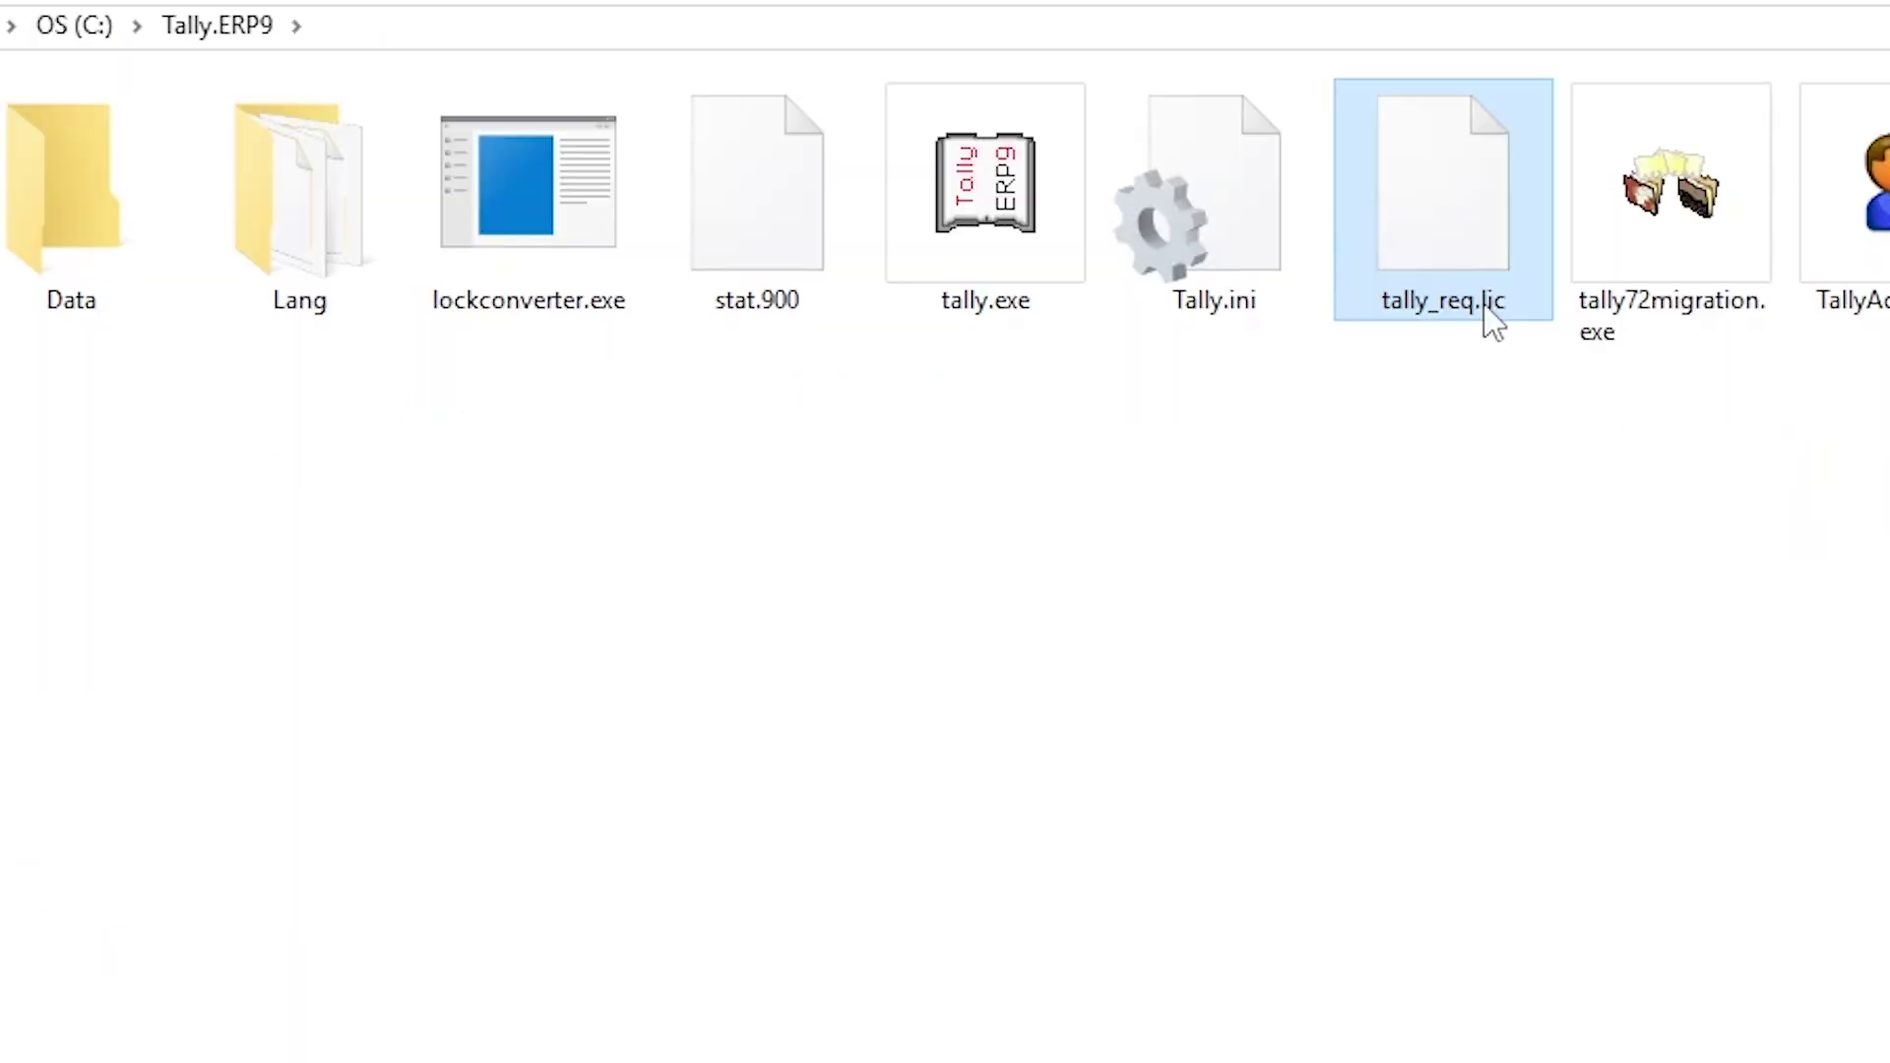
Step: Delete '_req' from tally_req.lic so the file is named tally.lic
{"action": "right_click", "coordinate": [1855, 402]}
{"action": "left_click", "coordinate": [1614, 963]}
{"action": "left_click", "coordinate": [1487, 301]}
{"action": "key", "text": "Left"}
{"action": "key", "text": "Left"}
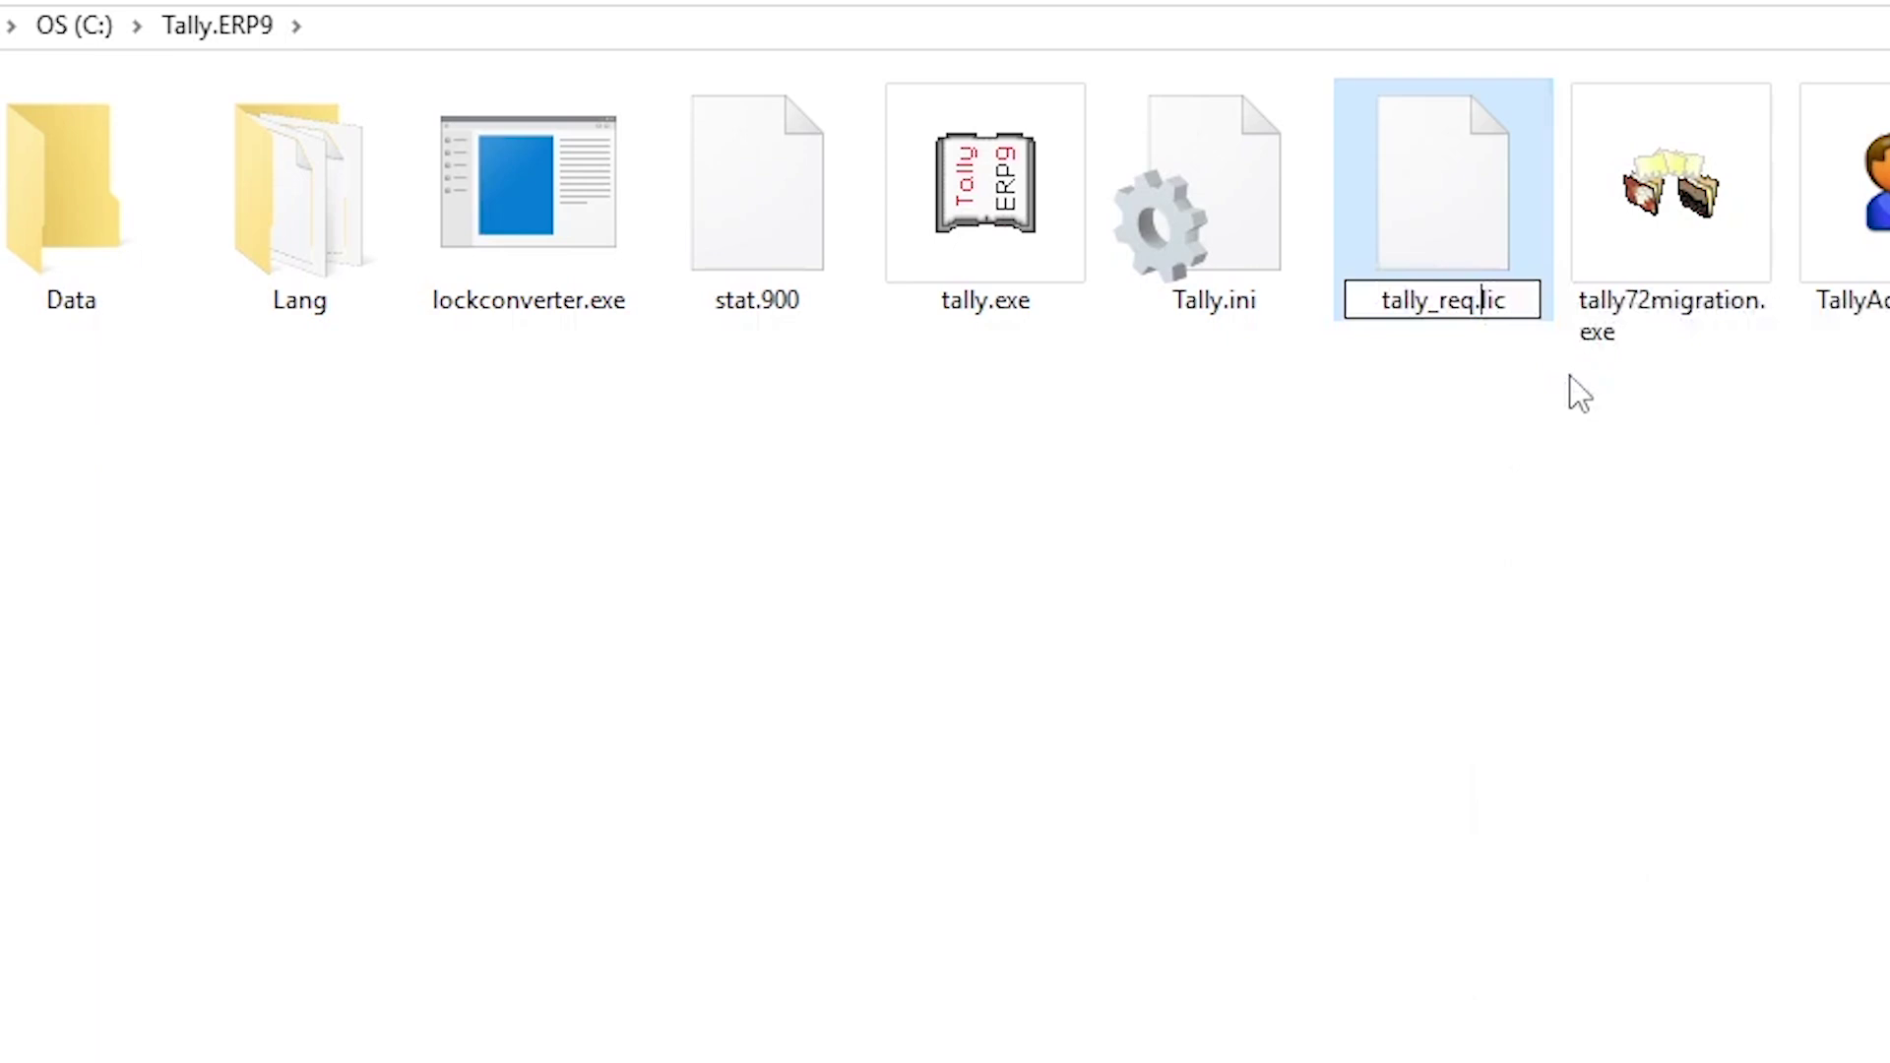
{"action": "key", "text": "BackSpace"}
{"action": "key", "text": "BackSpace"}
{"action": "key", "text": "BackSpace"}
{"action": "key", "text": "BackSpace"}
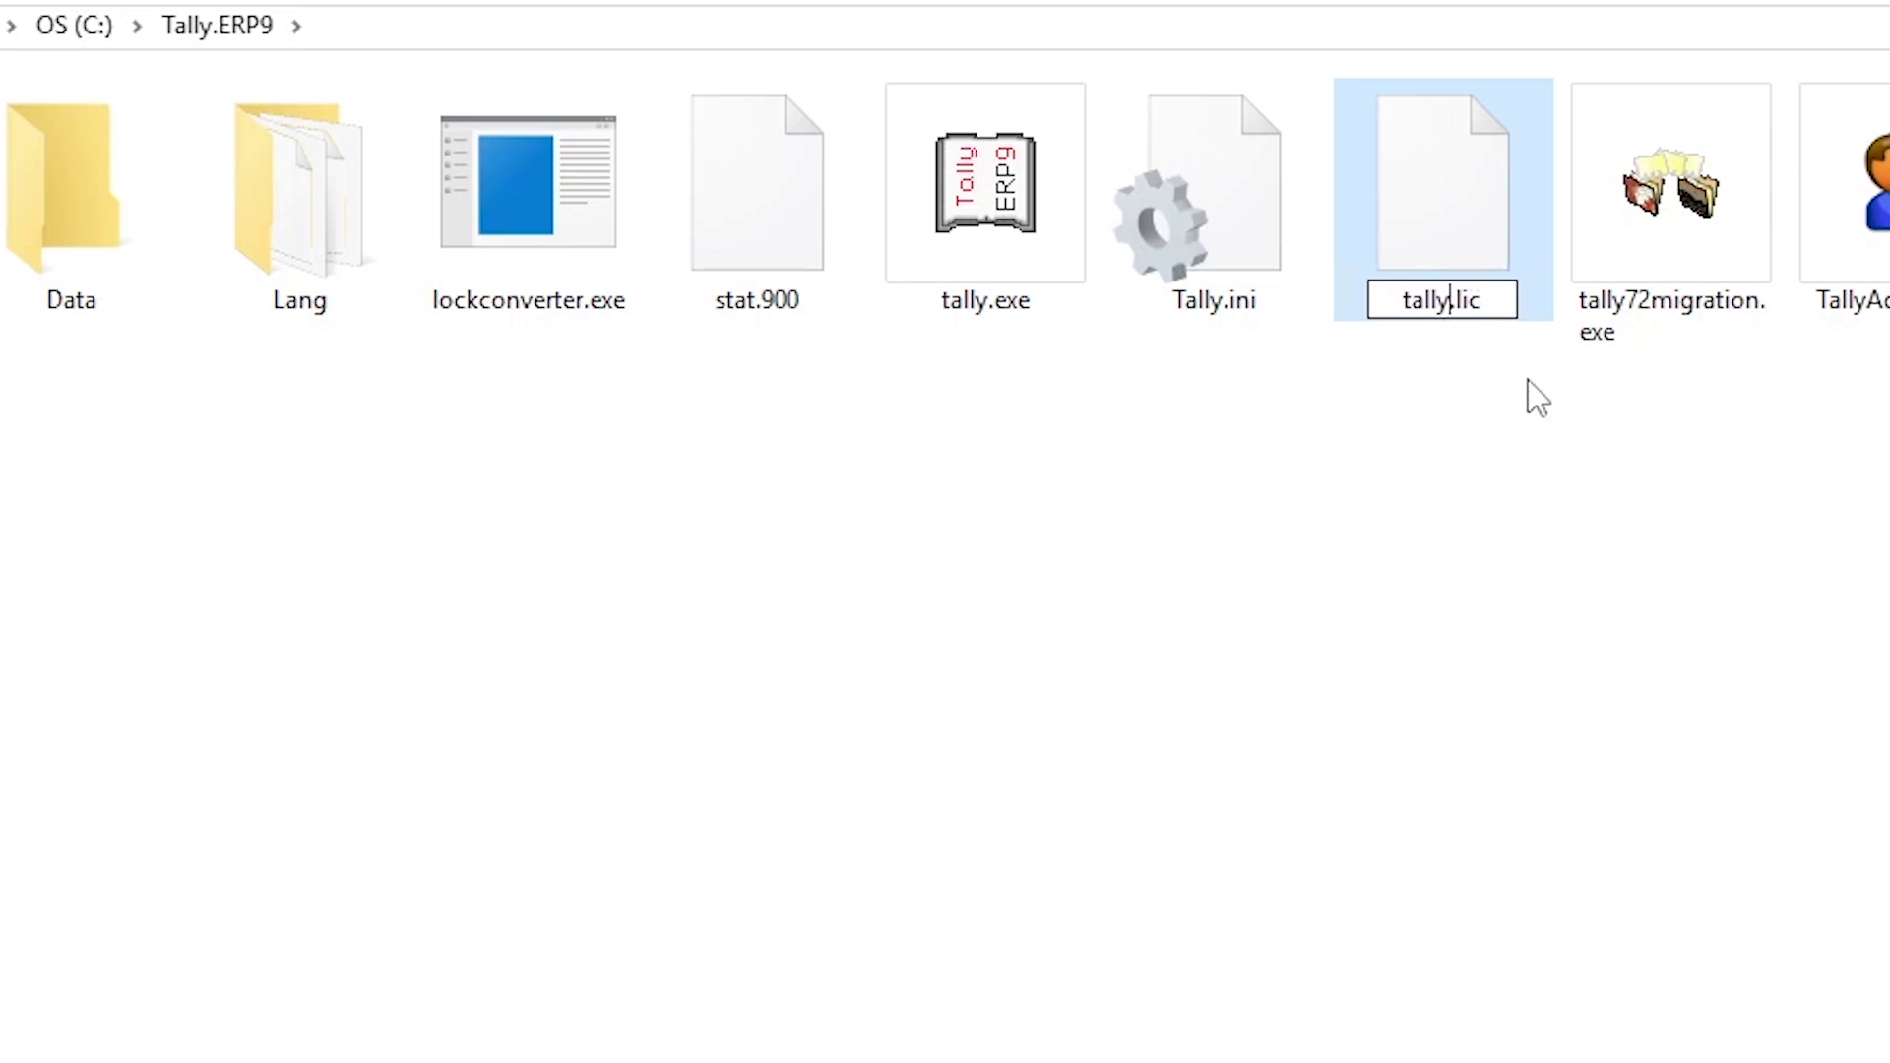
{"action": "key", "text": "Return"}
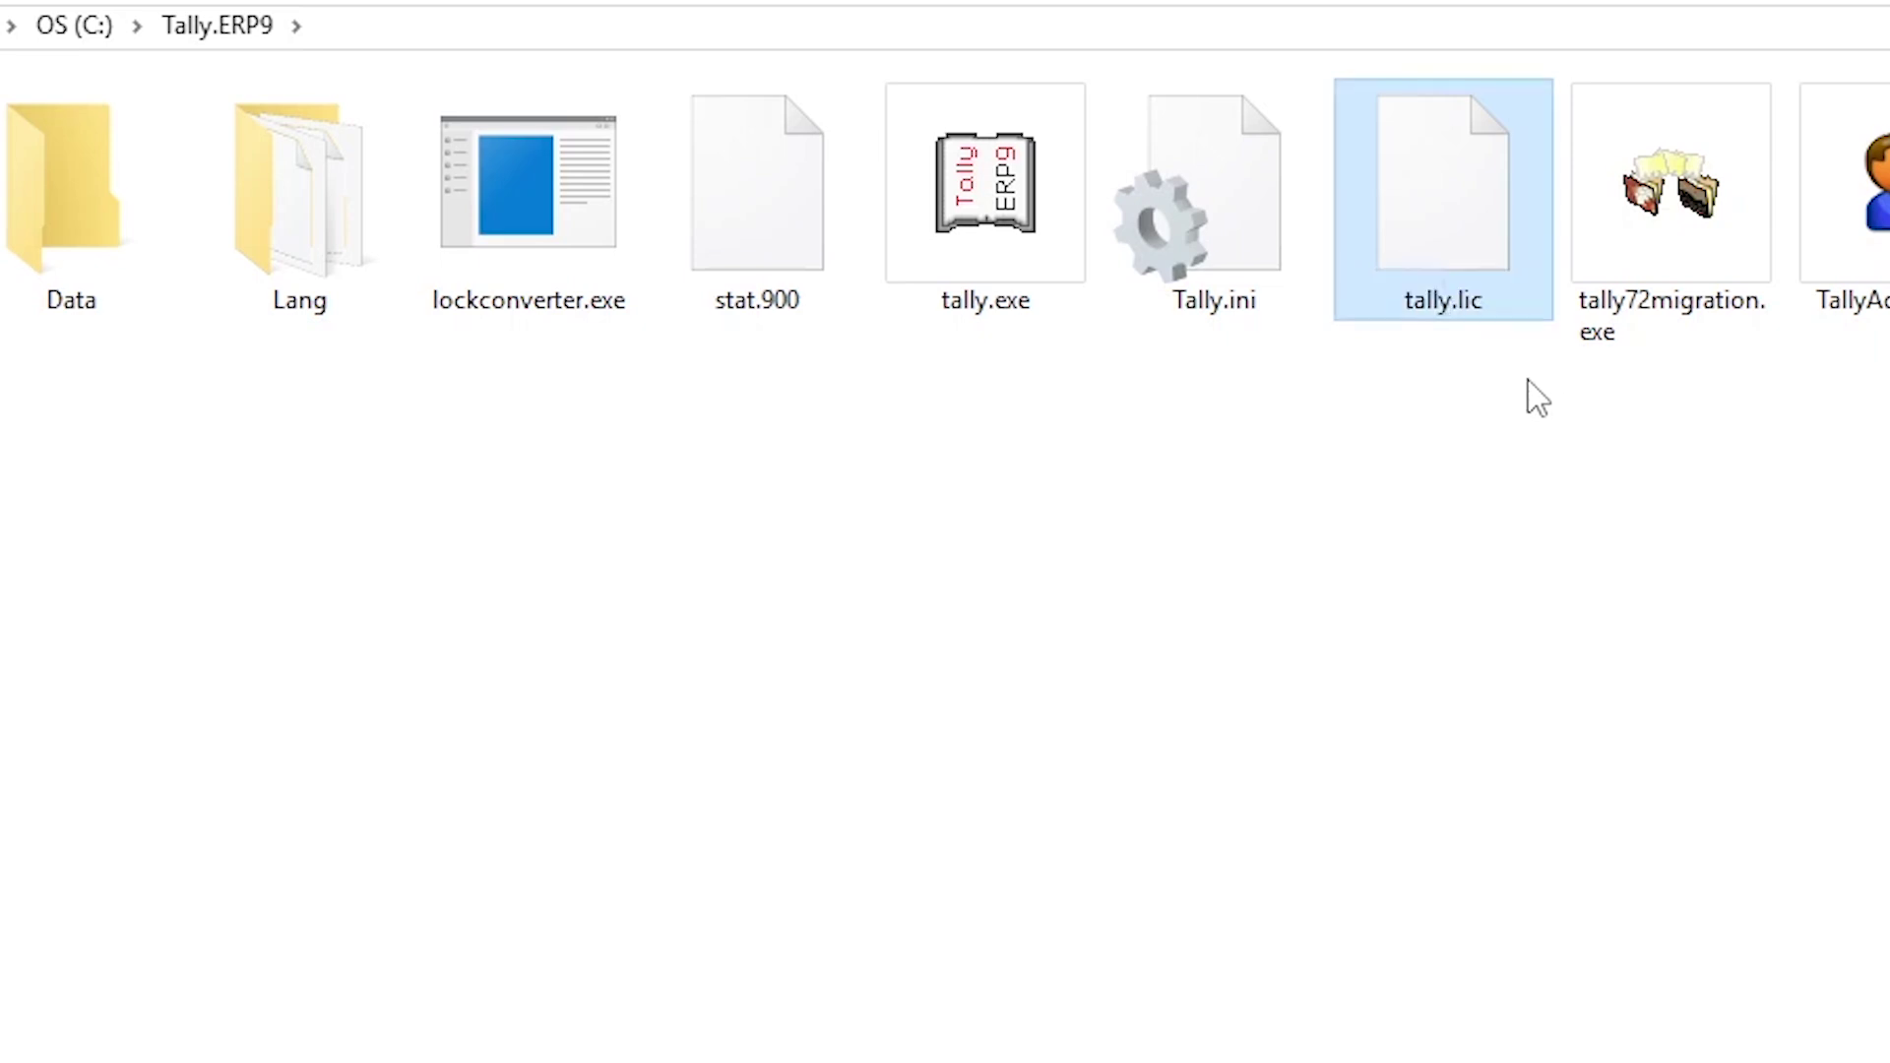
{"action": "left_click", "coordinate": [1484, 520]}
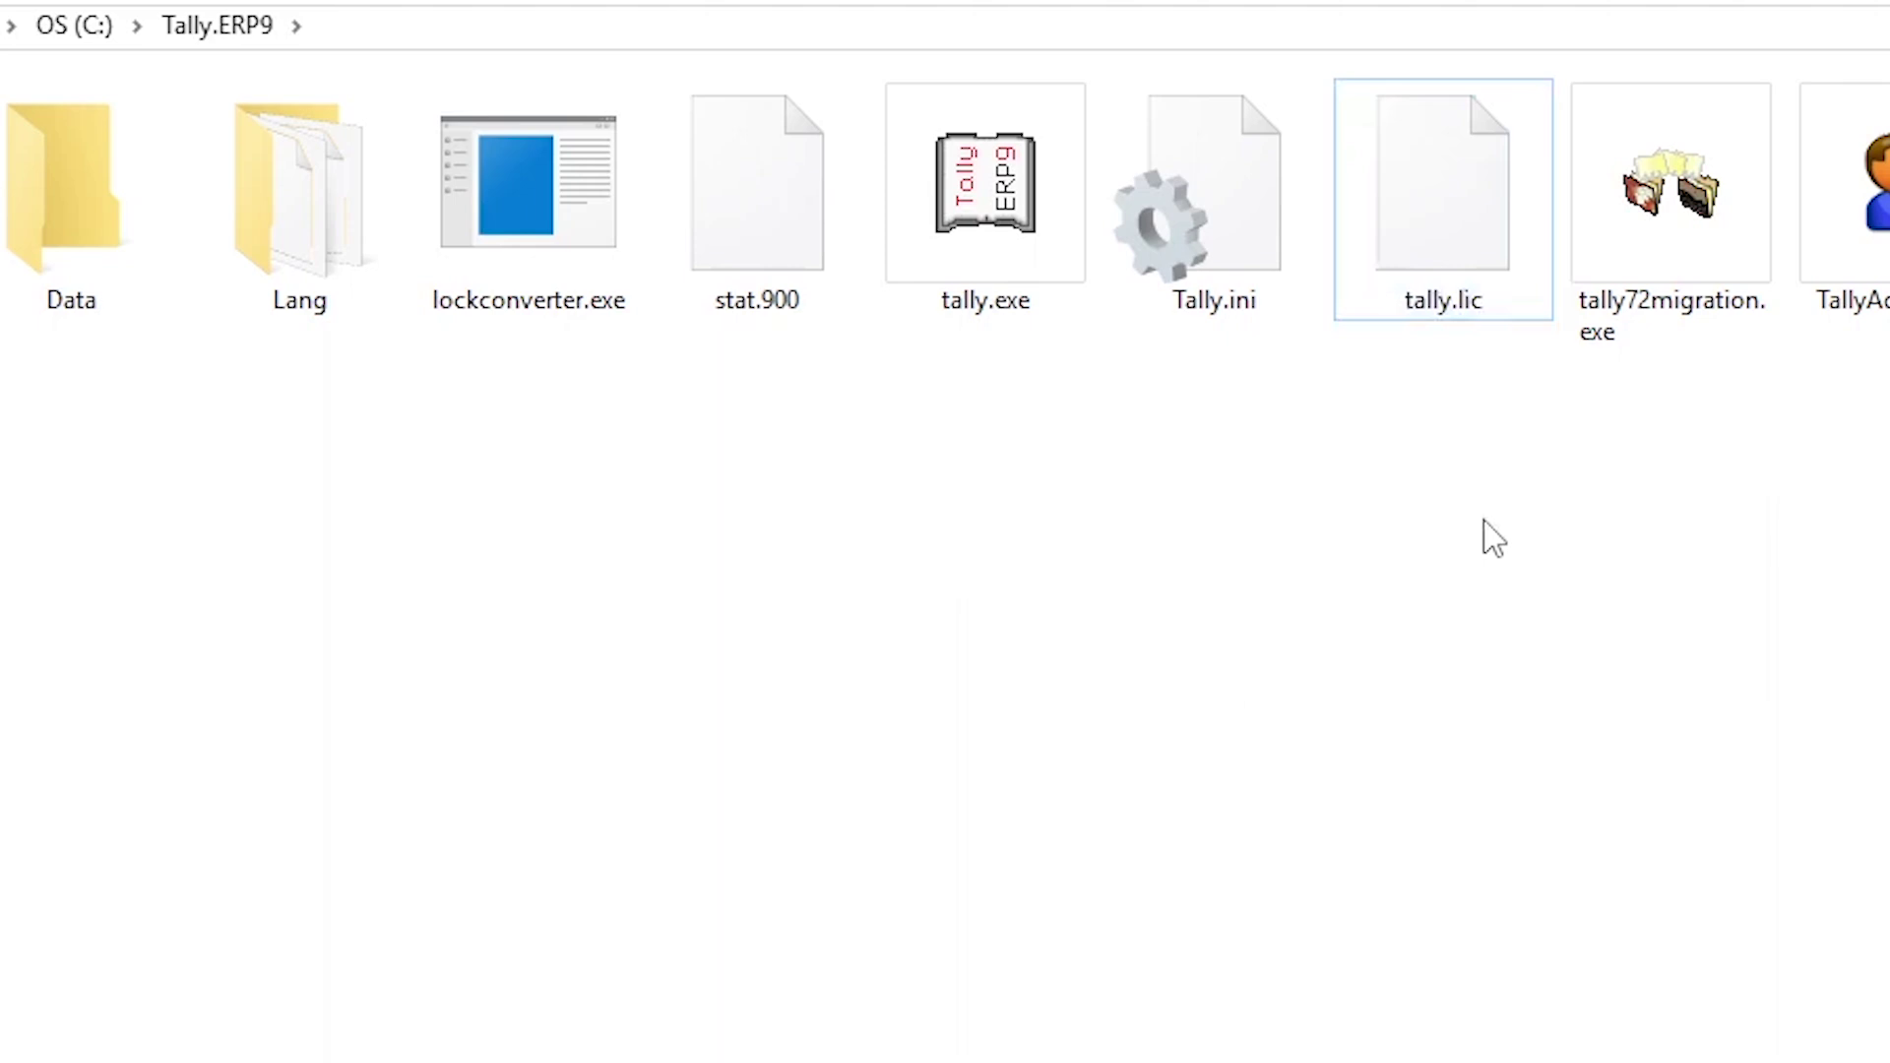
Step: Launch tally.exe and maximize the Tally window
{"action": "left_click", "coordinate": [973, 268]}
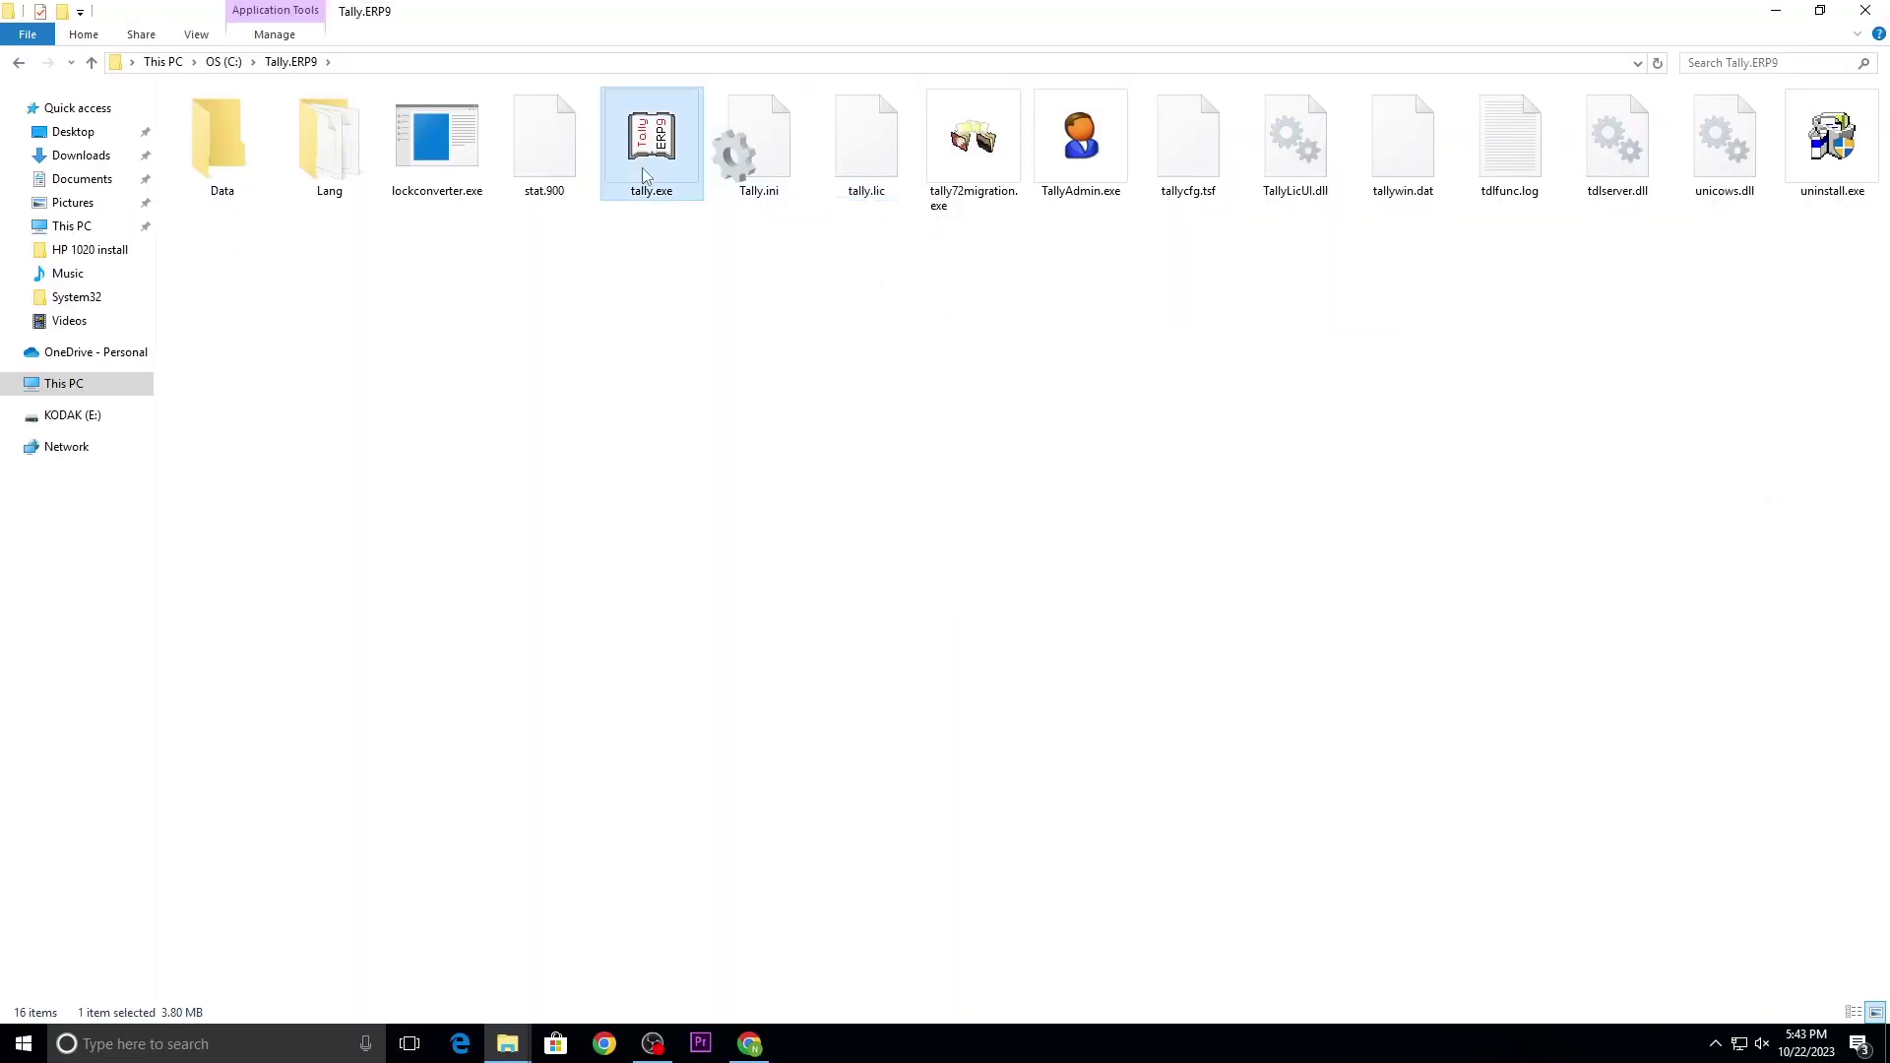
{"action": "double_click", "coordinate": [645, 175]}
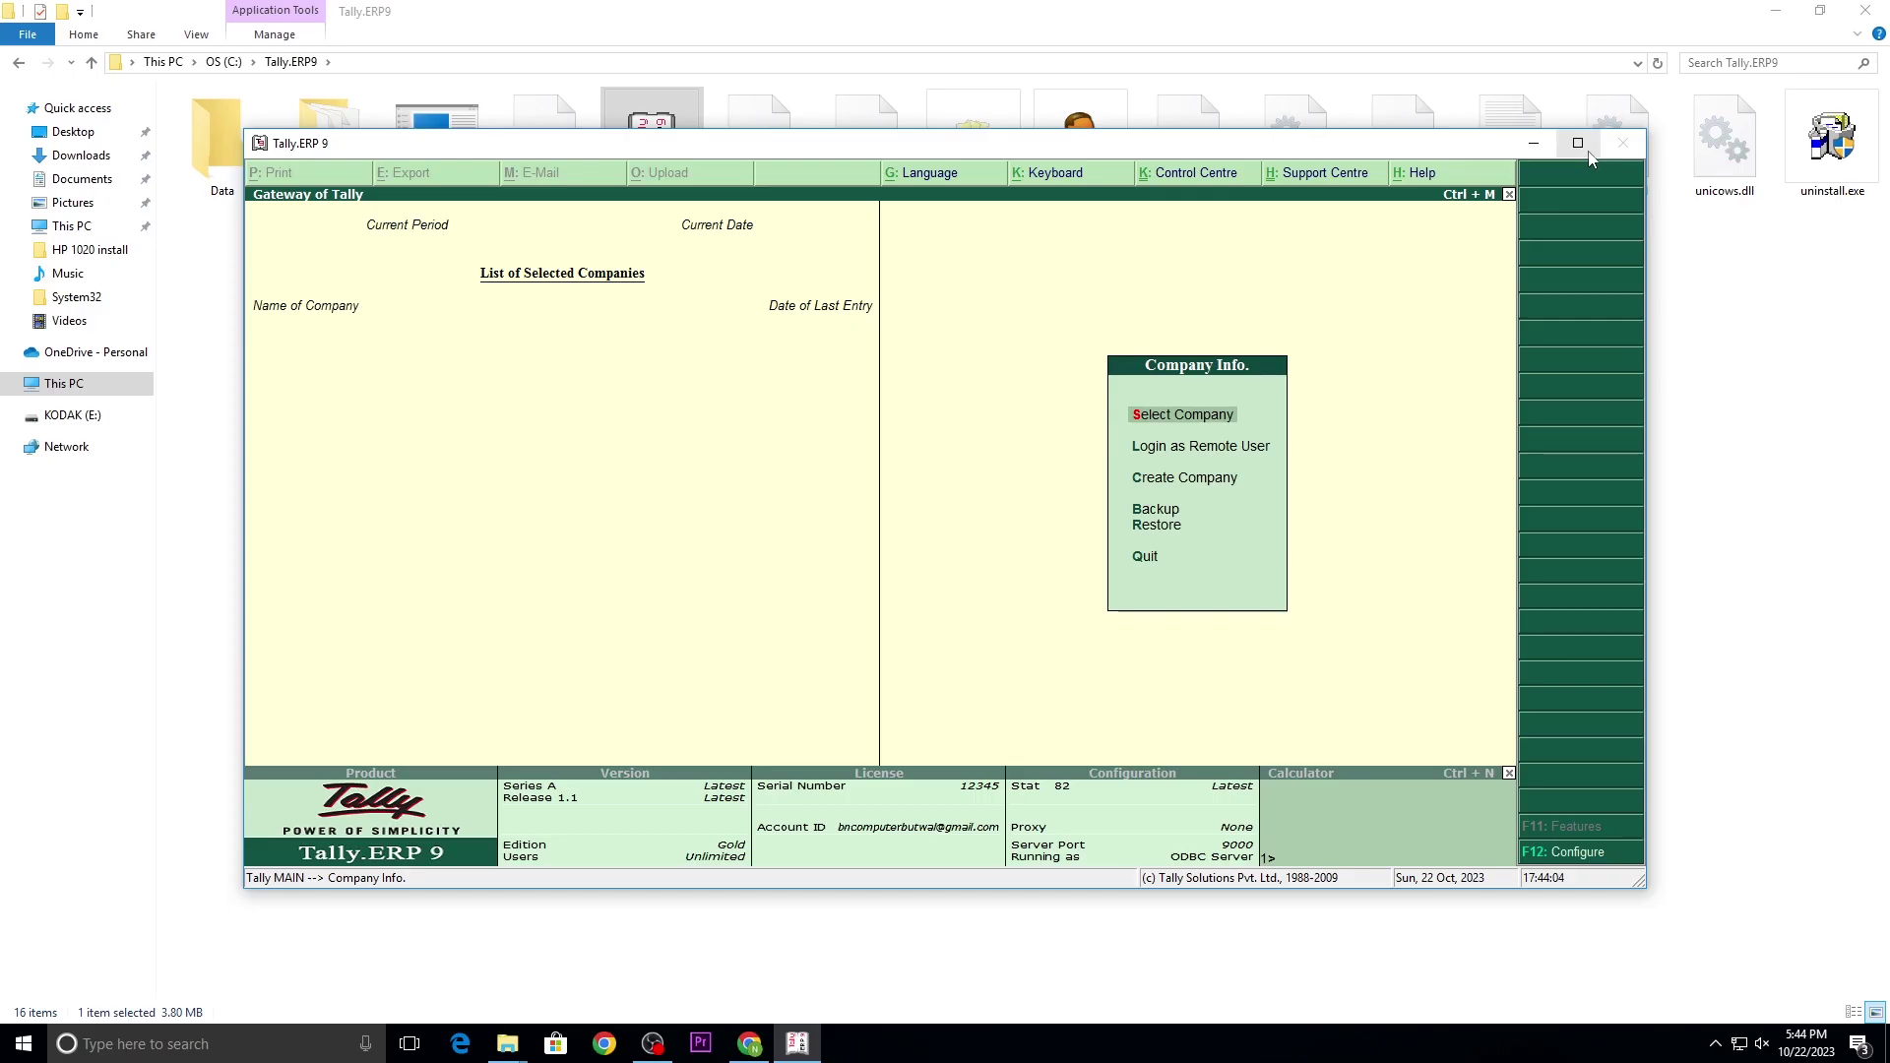
{"action": "left_click", "coordinate": [1583, 146]}
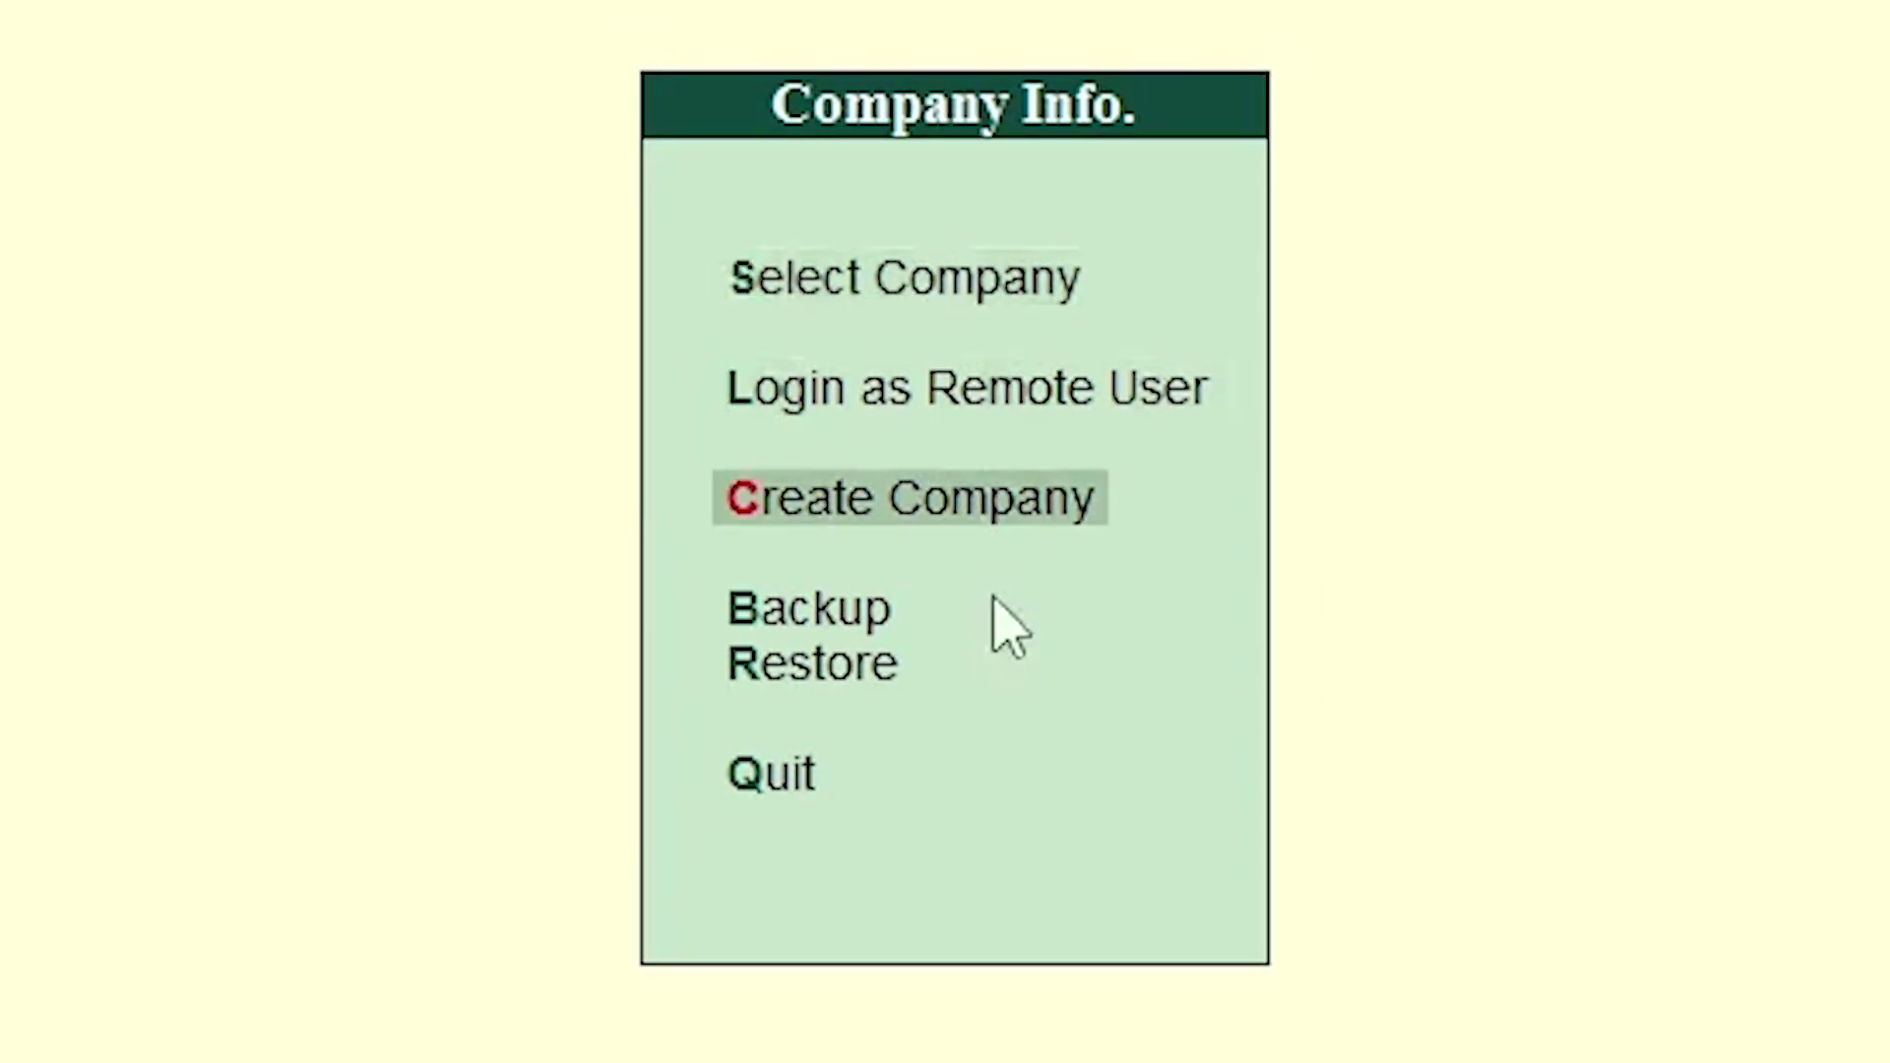
Step: Open and abandon Create Company, then highlight Restore in the Company Info. menu
{"action": "key", "text": "Return"}
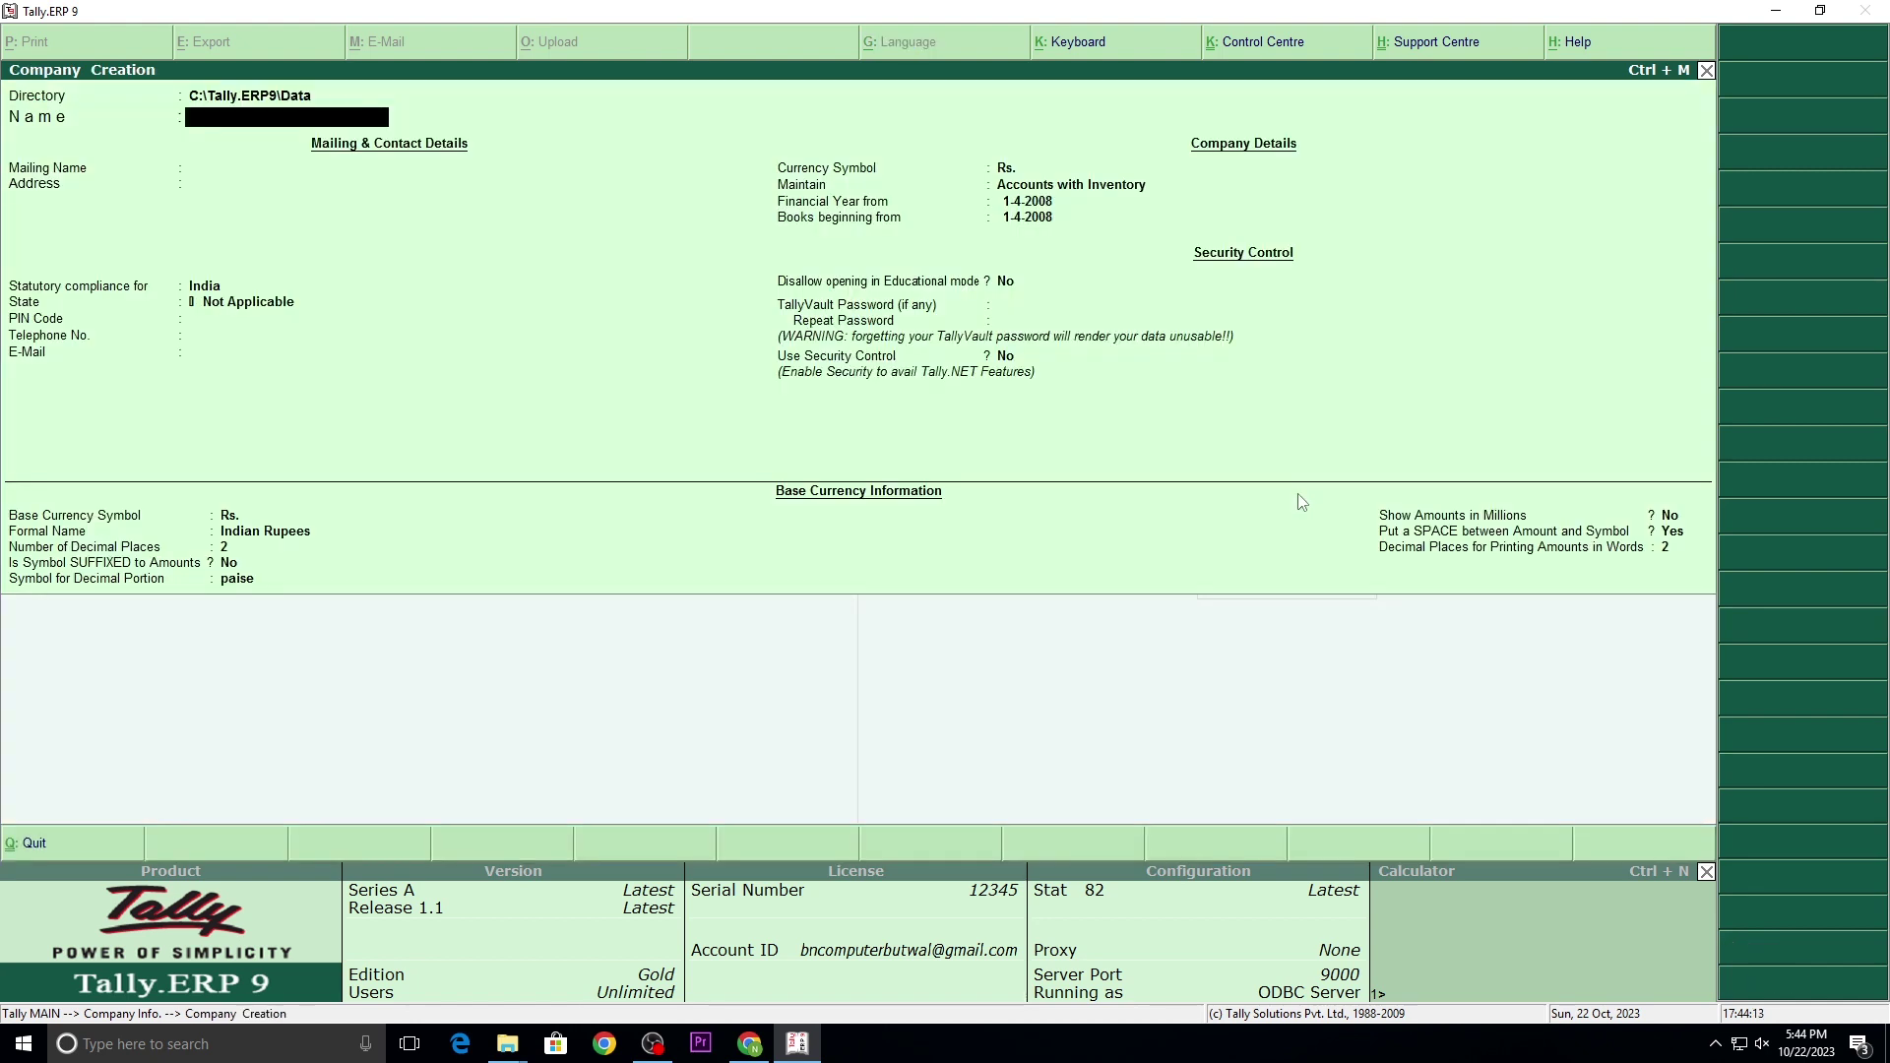
{"action": "key", "text": "Escape"}
{"action": "key", "text": "Return"}
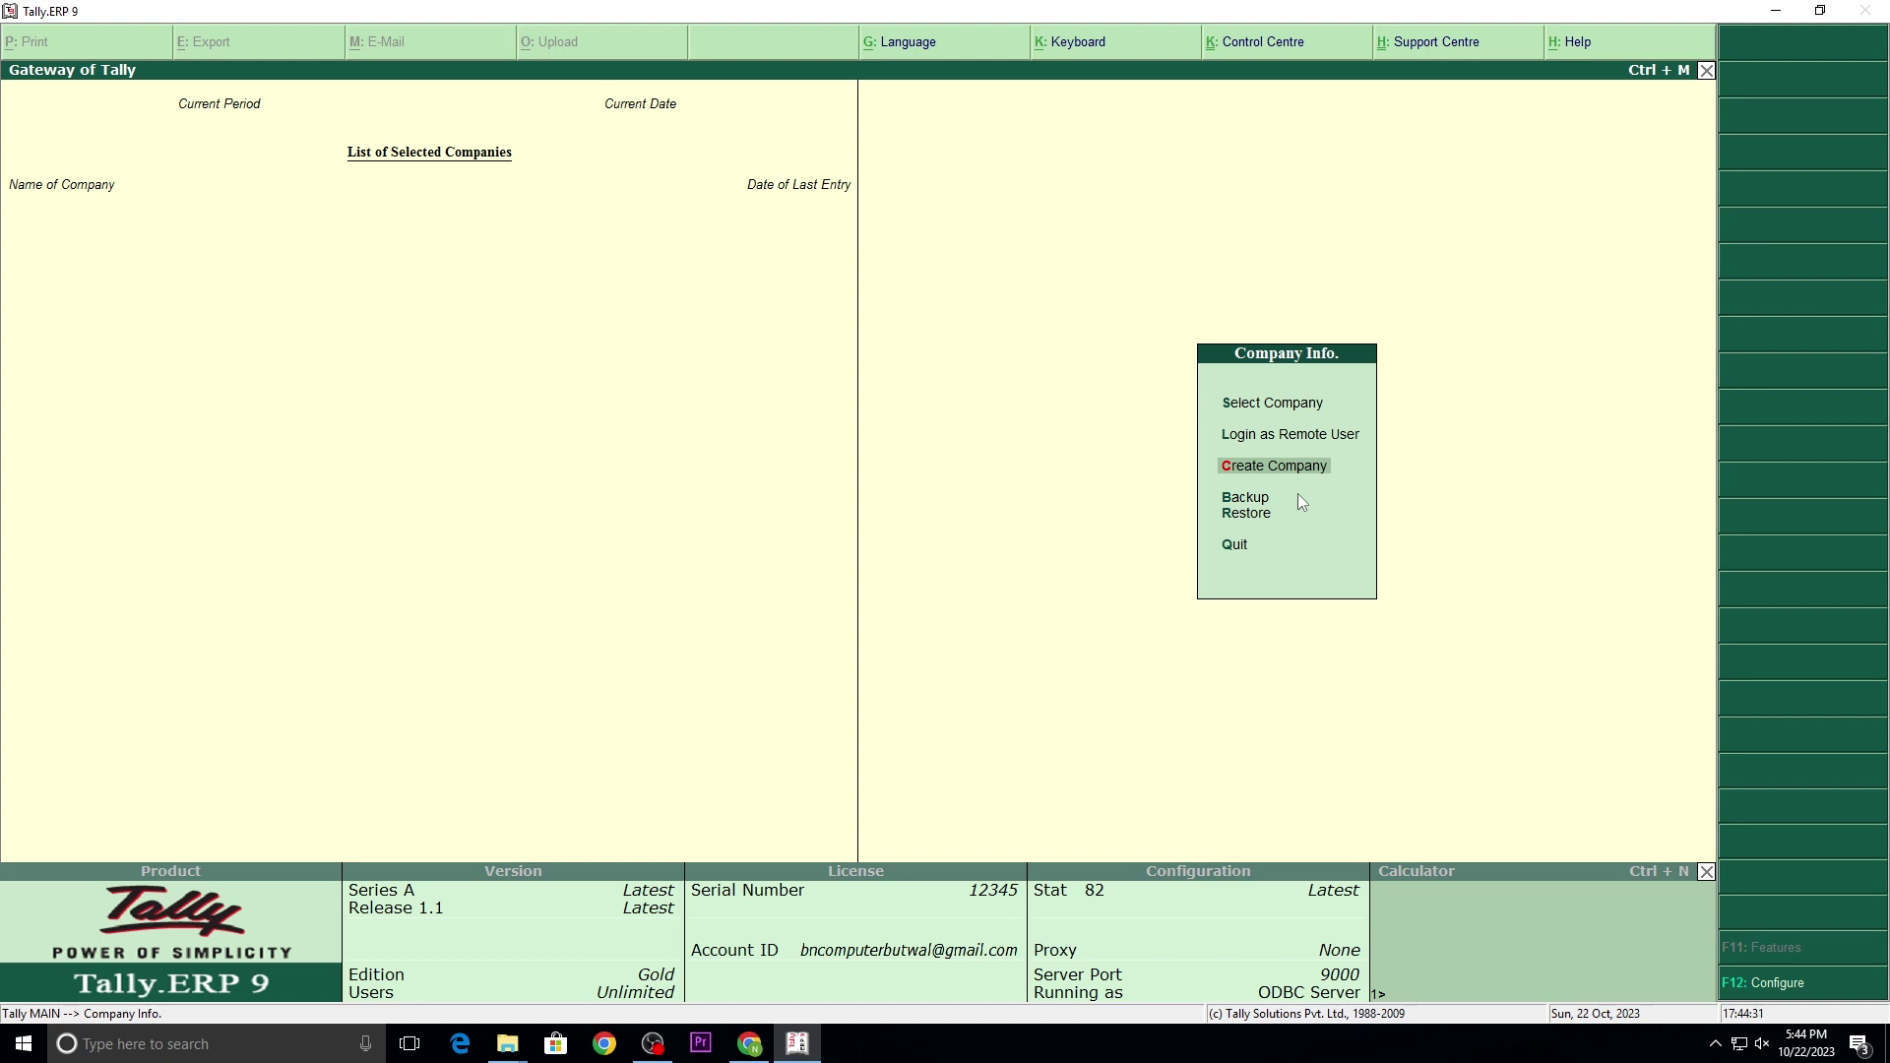
{"action": "key", "text": "Down"}
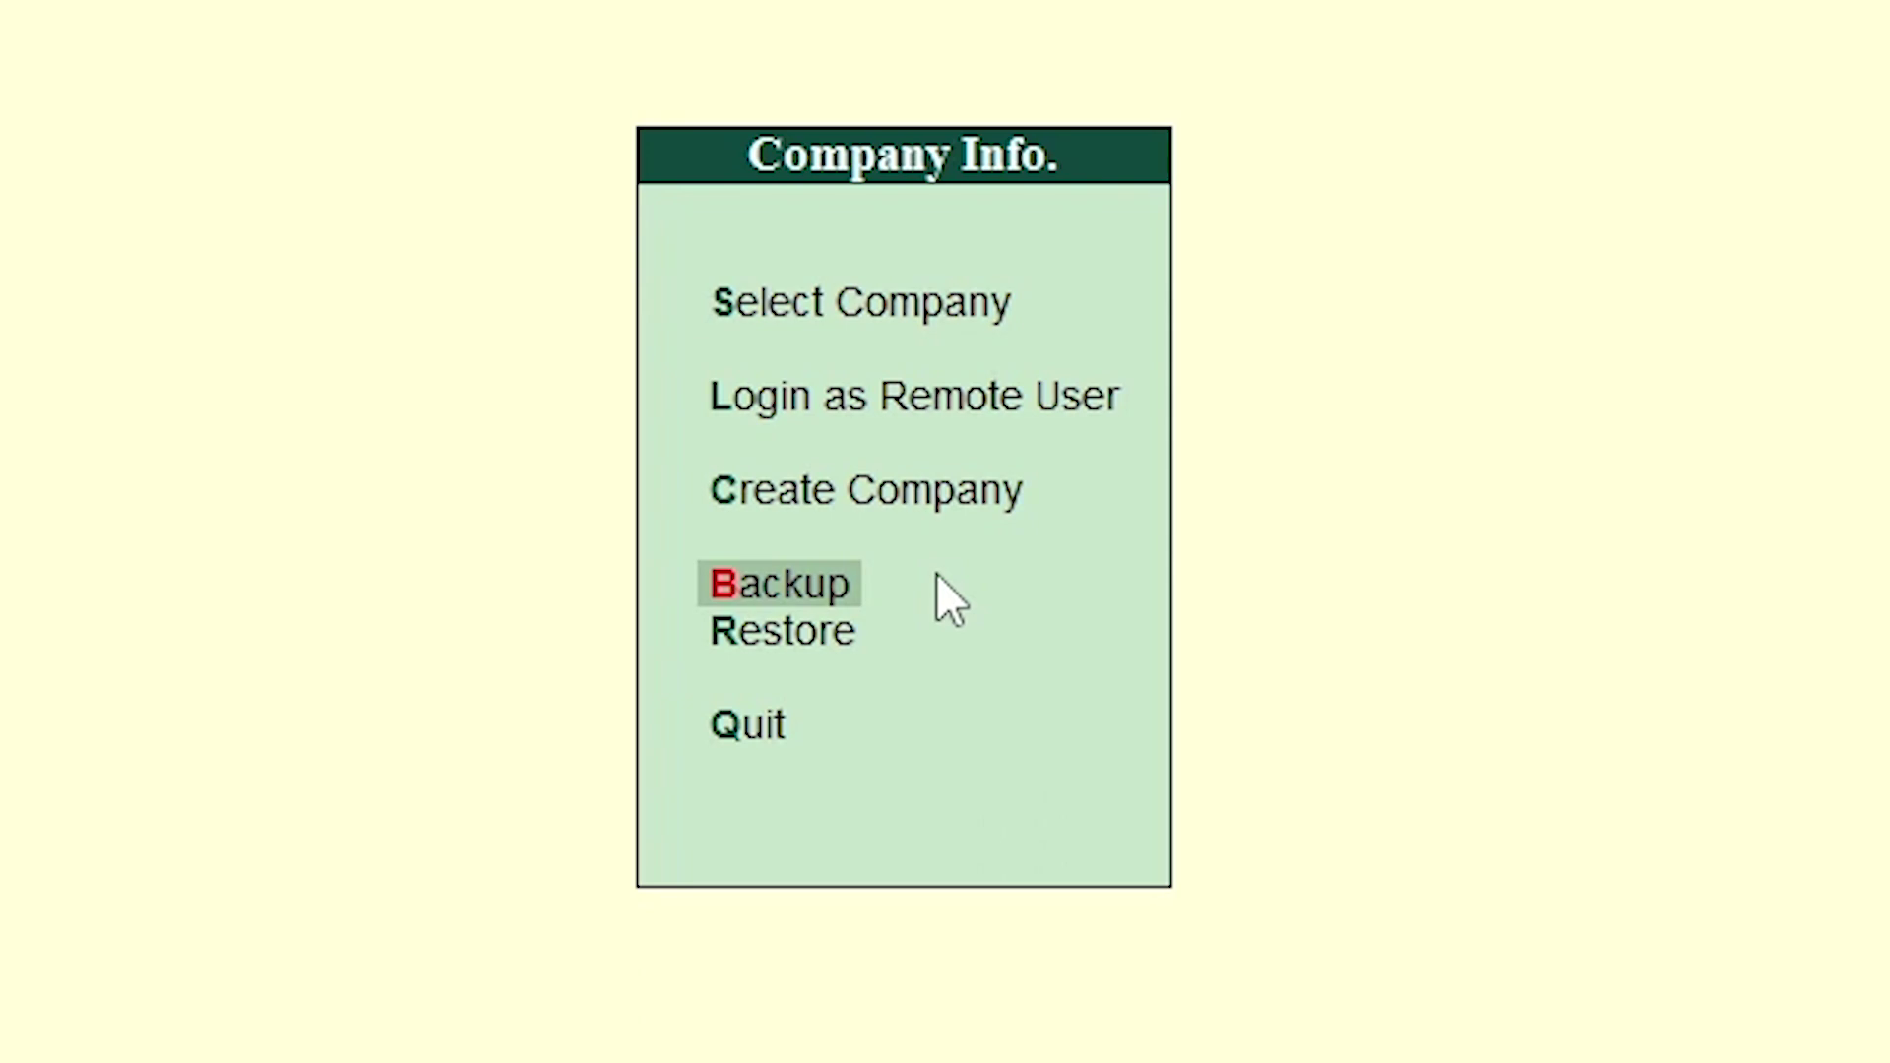
{"action": "key", "text": "Down"}
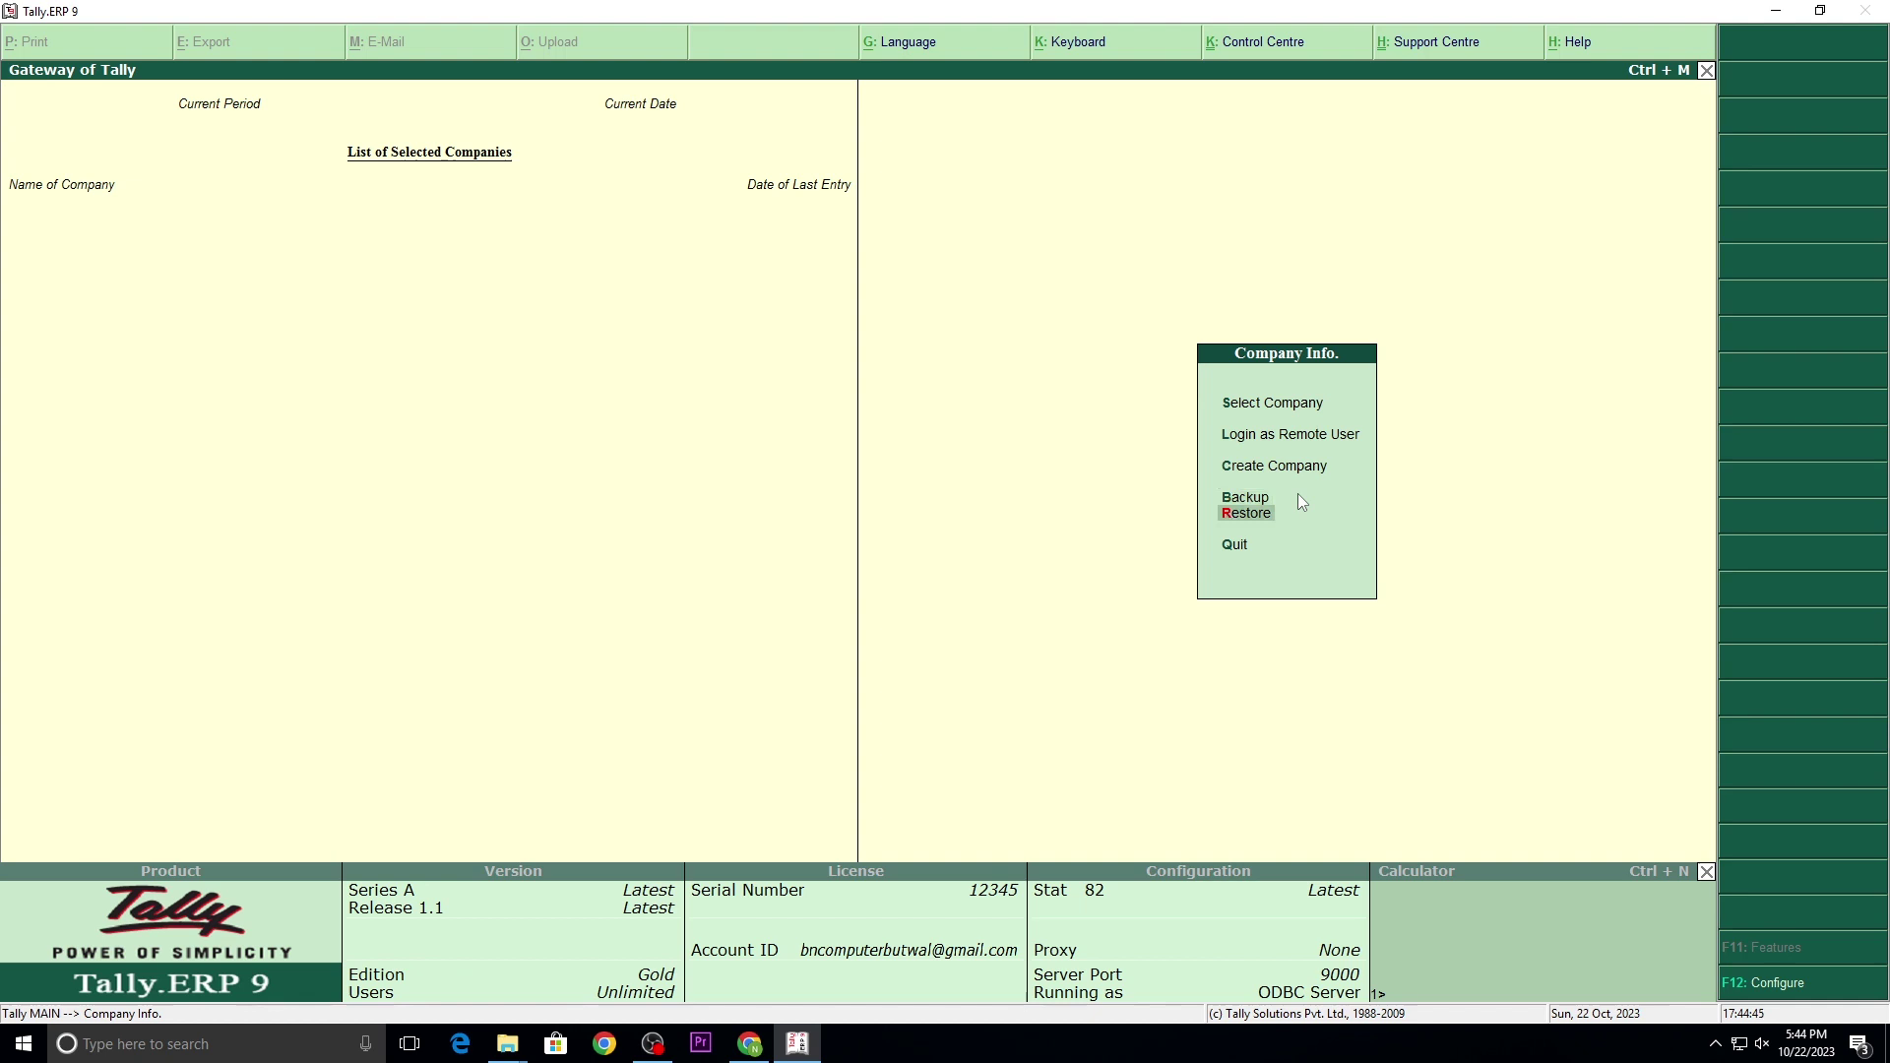
Step: In Restore Companies, keep destination C:\Tally.ERP9\Data and change the source from A:\ to E:\
{"action": "key", "text": "Return"}
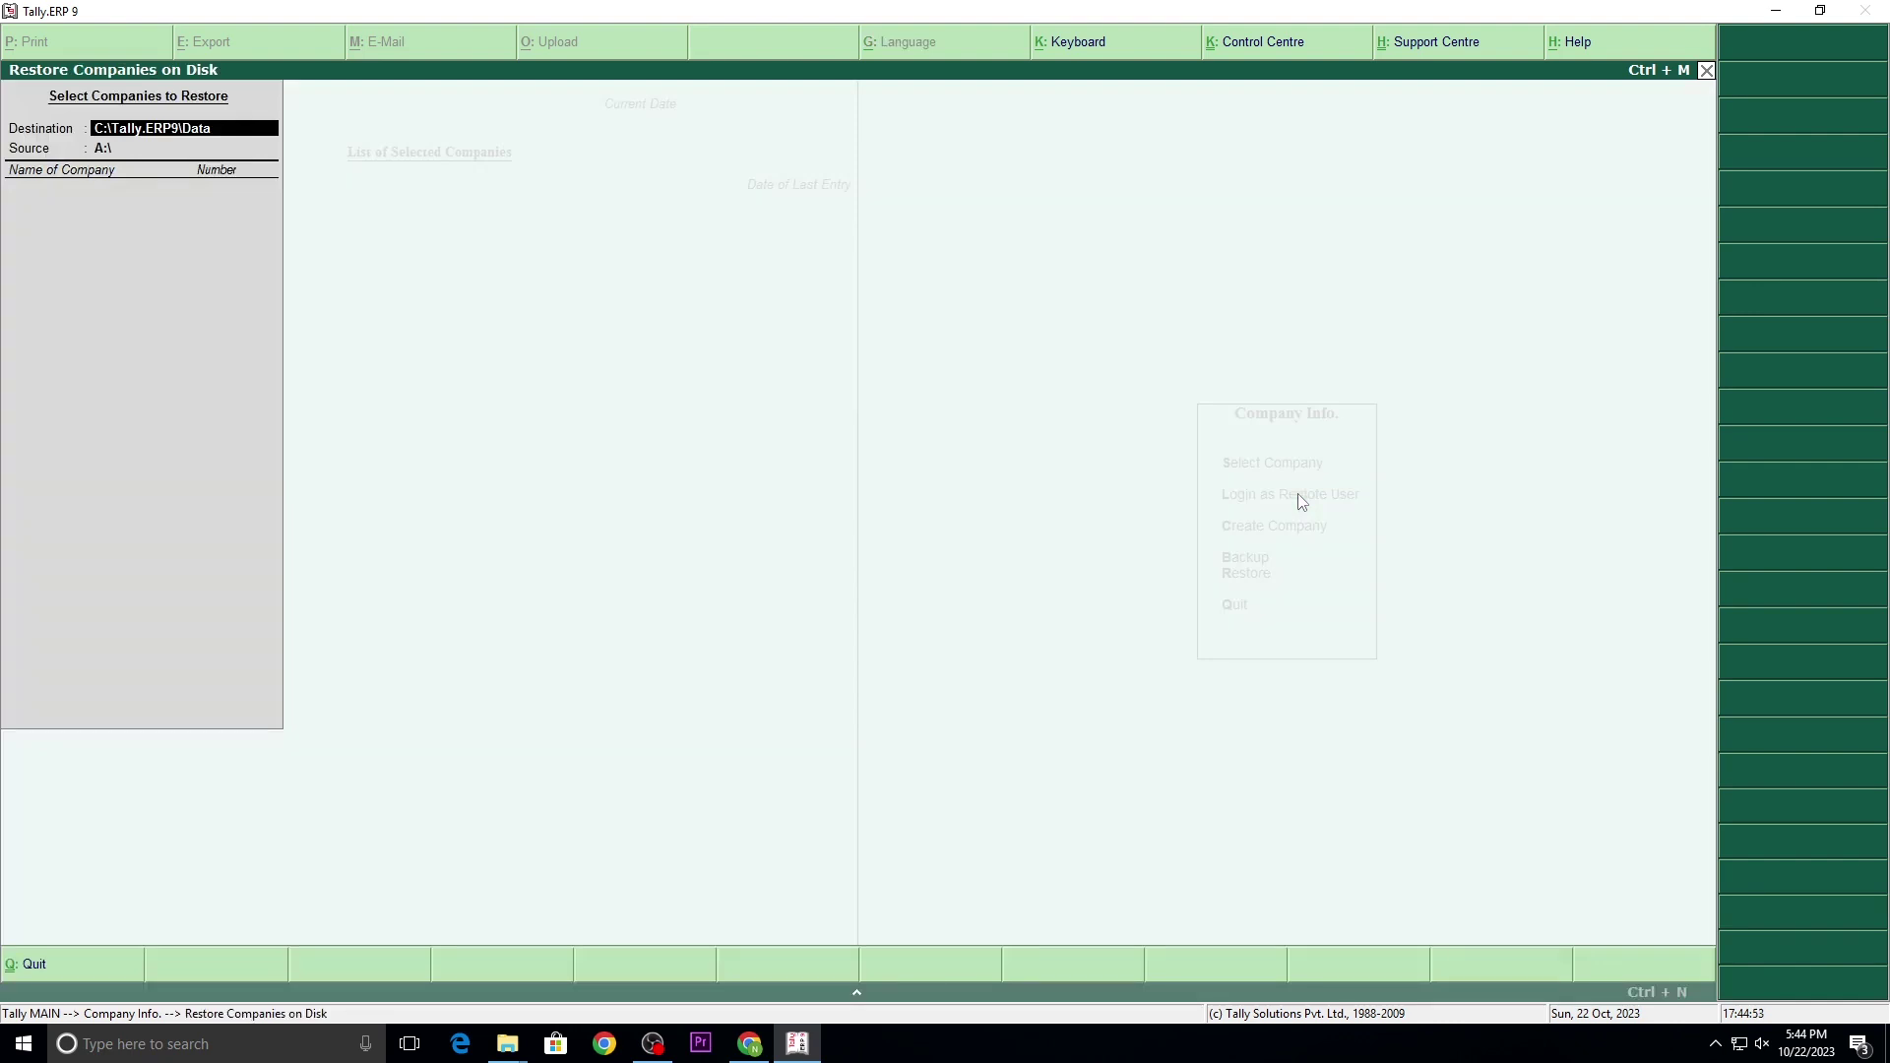
{"action": "key", "text": "Return"}
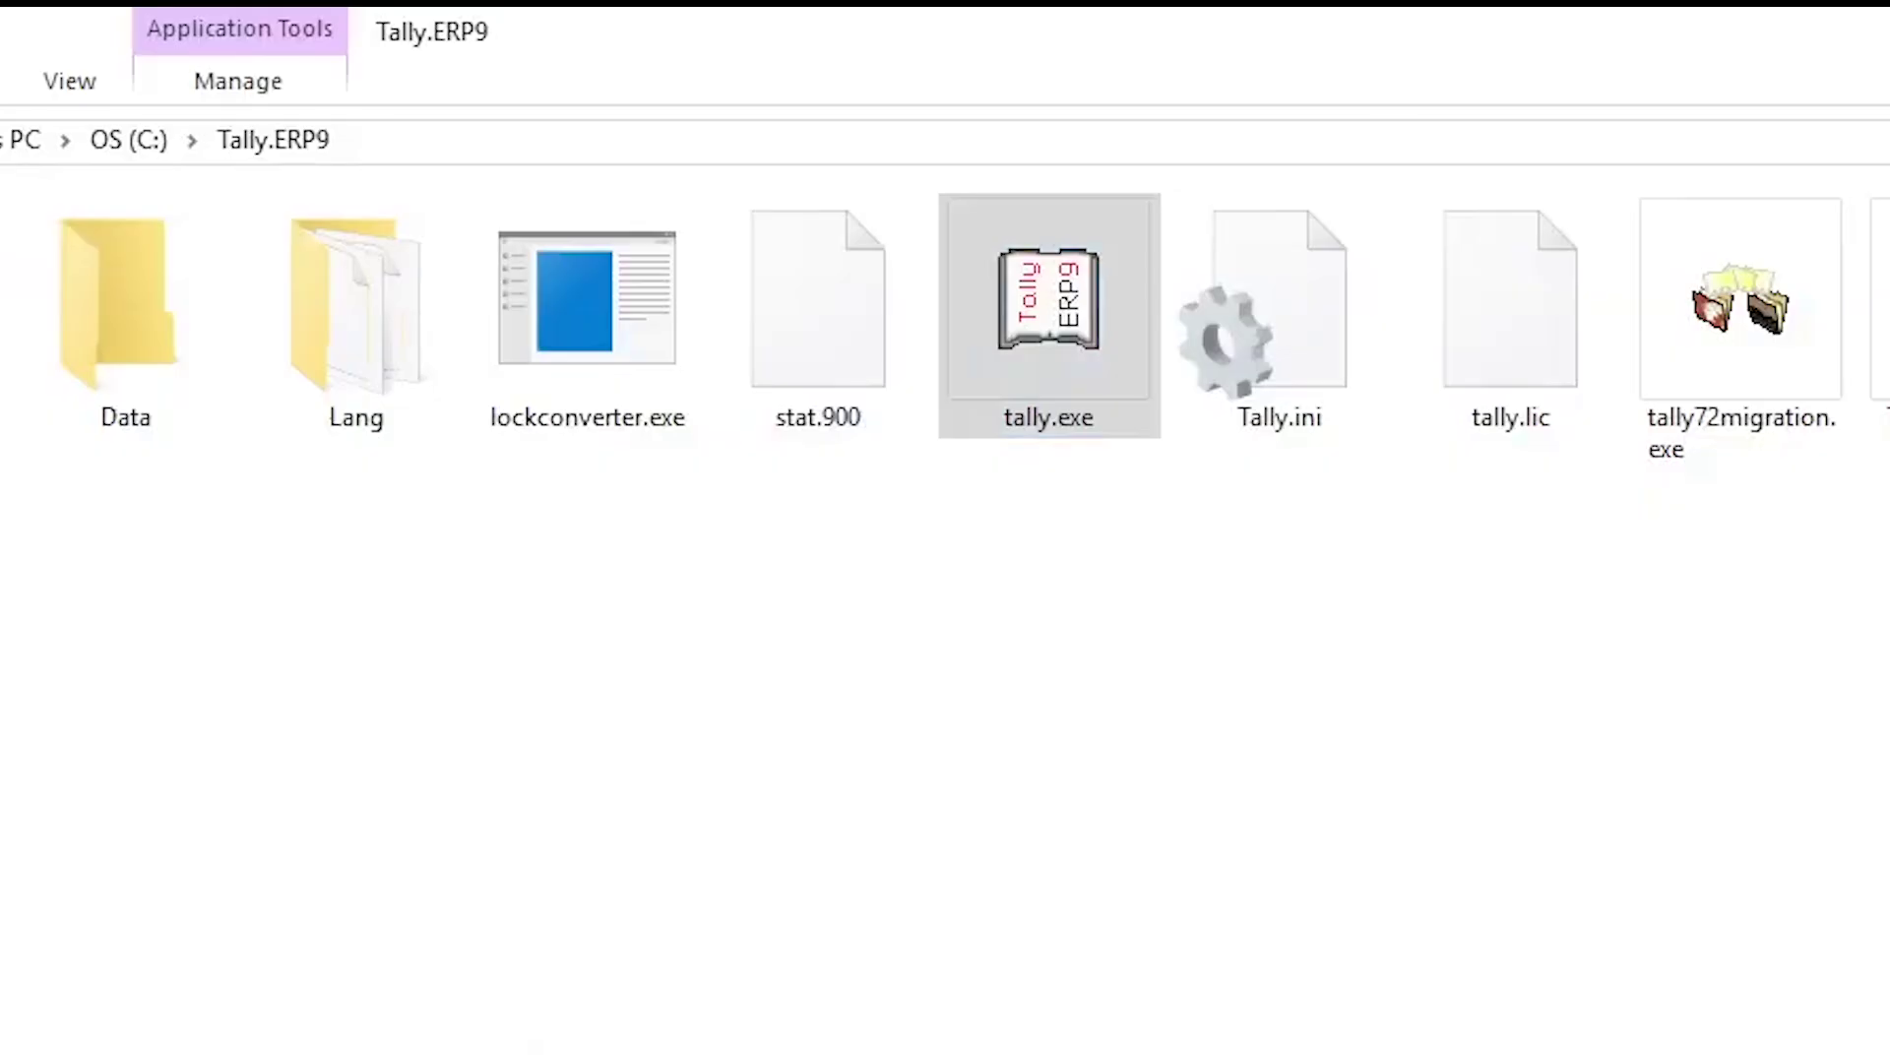
{"action": "key", "text": "alt+Up"}
{"action": "key", "text": "alt+Up"}
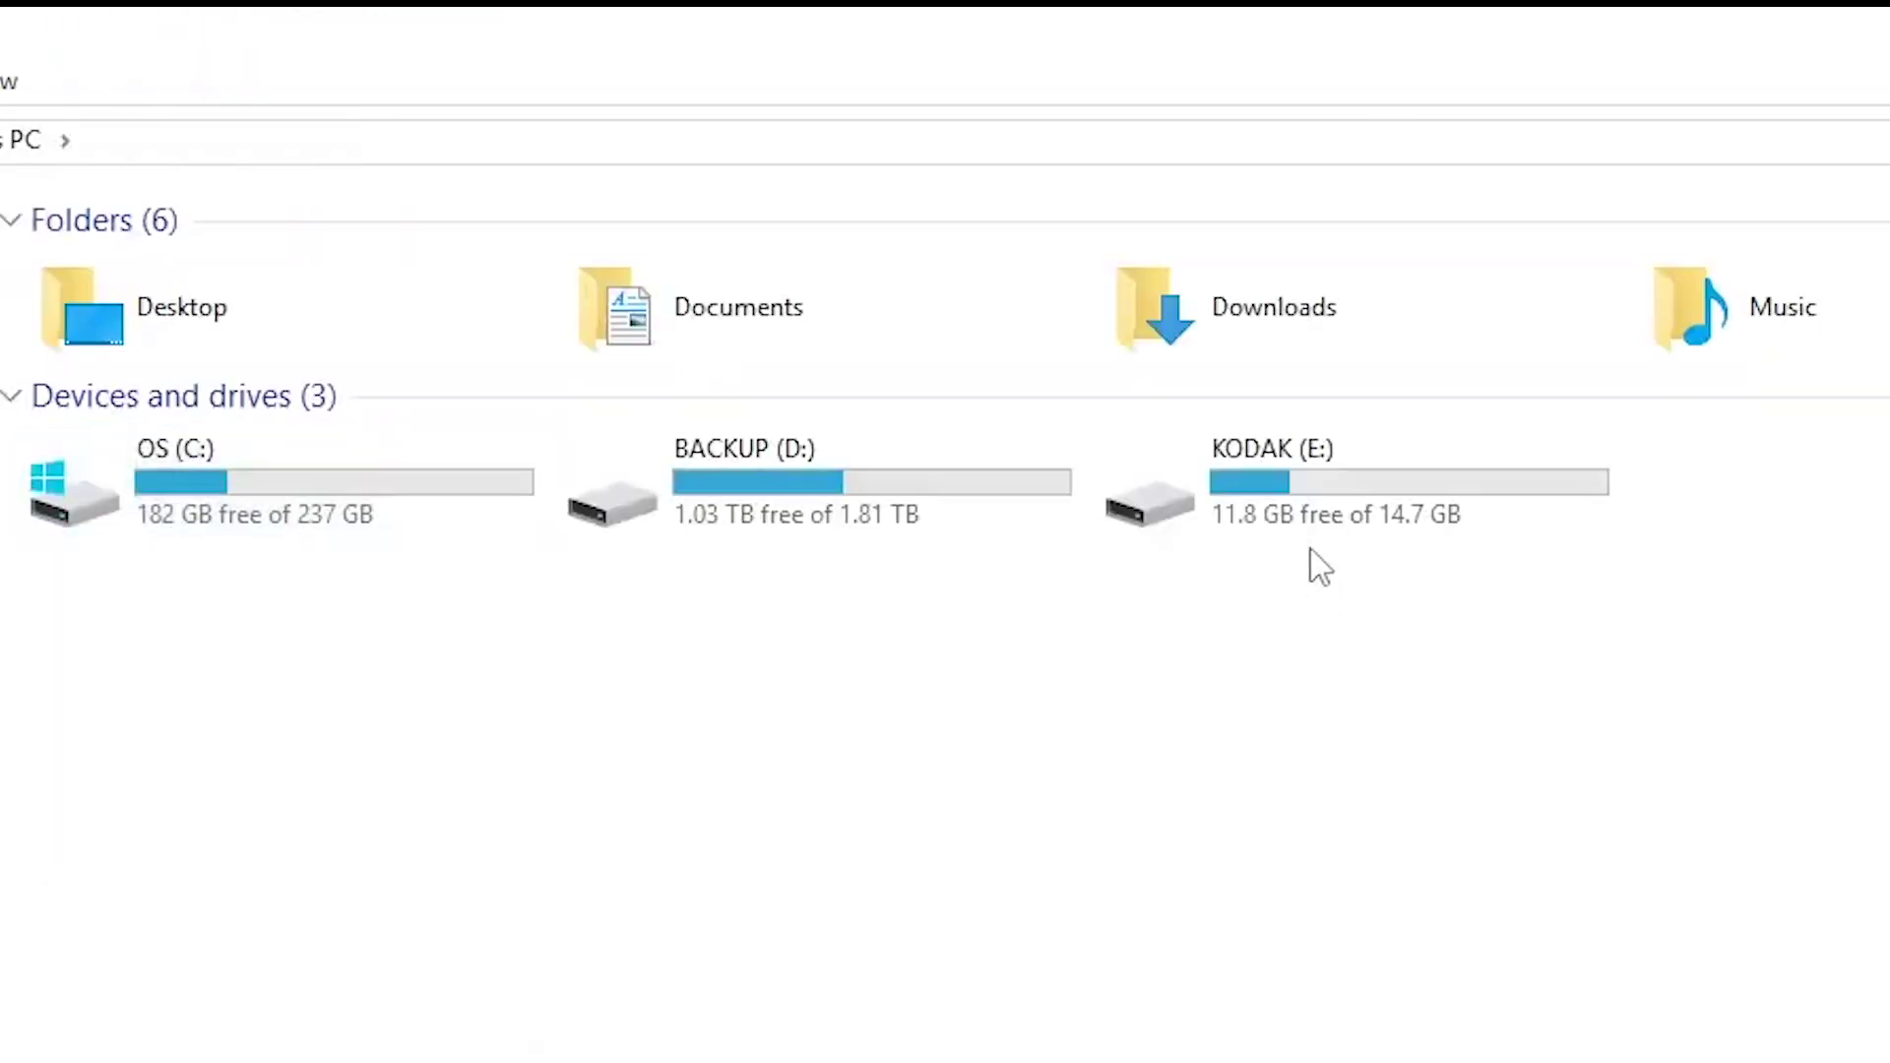
{"action": "left_click", "coordinate": [1363, 445]}
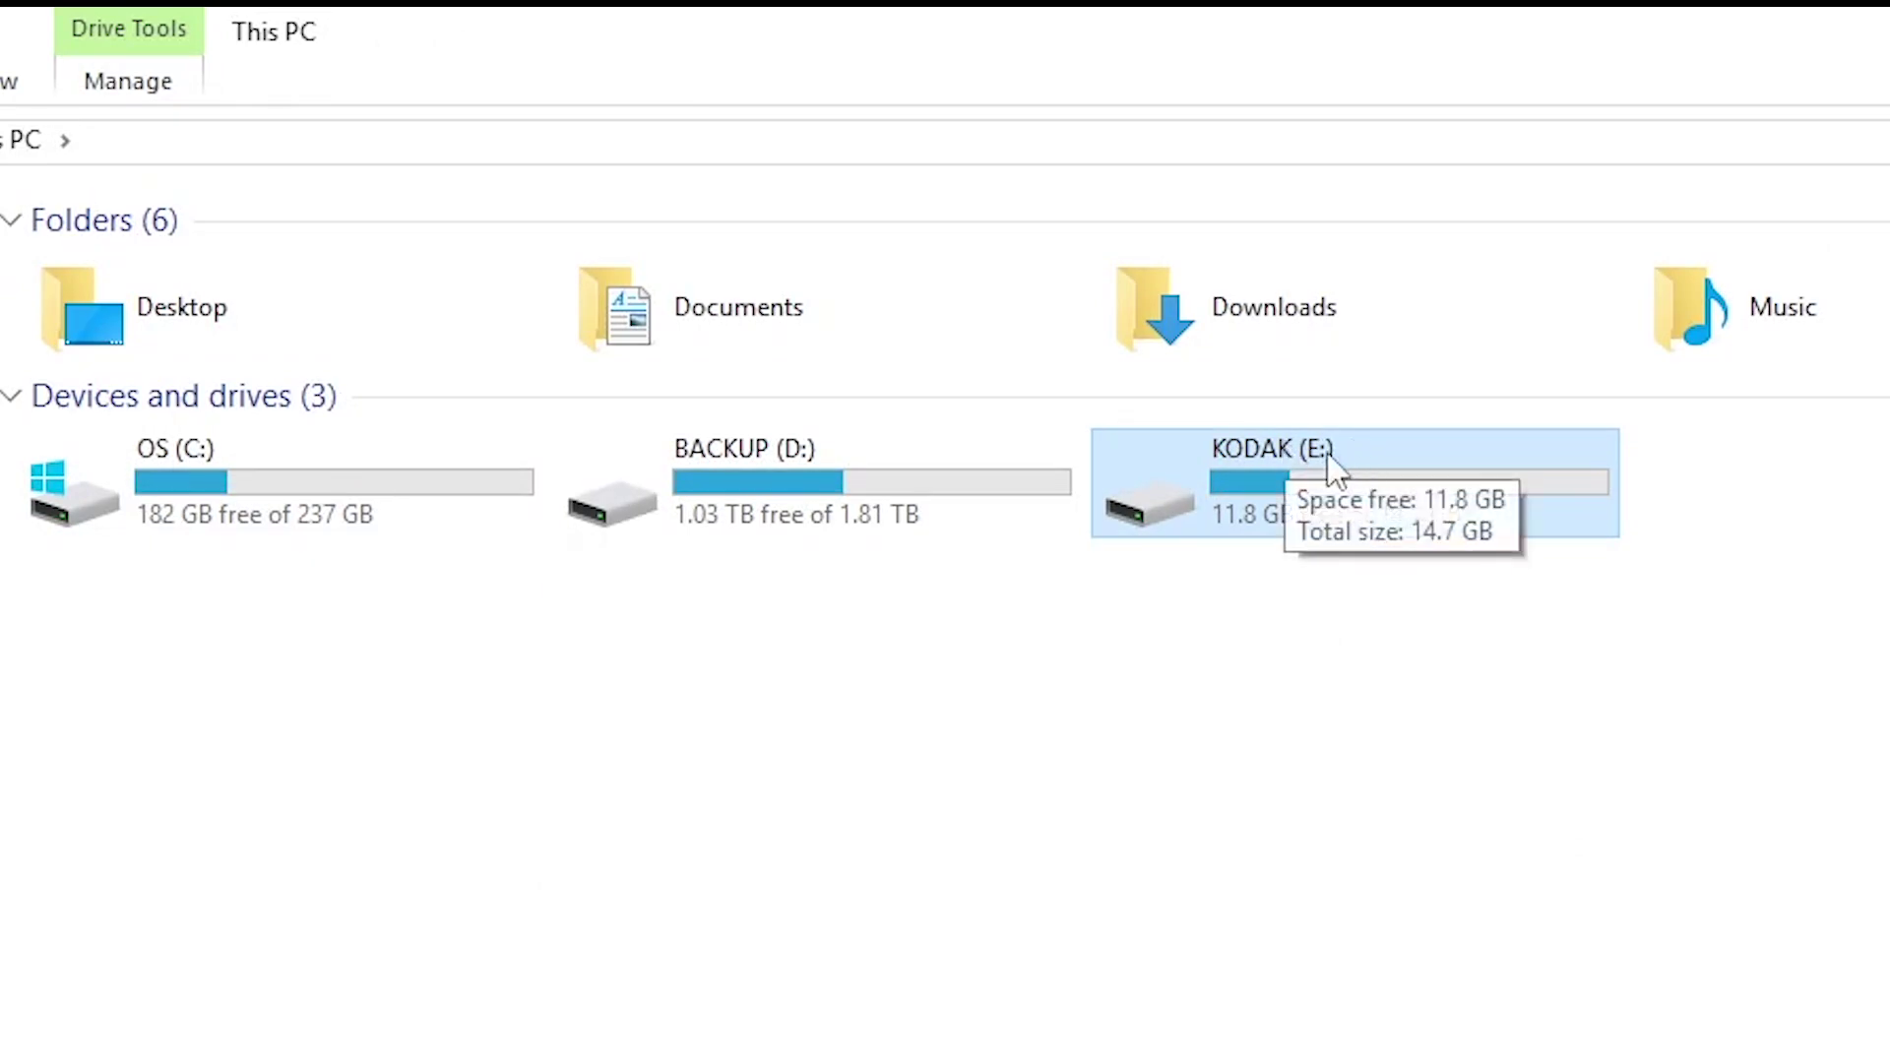
{"action": "double_click", "coordinate": [1374, 493]}
{"action": "left_click", "coordinate": [1773, 334]}
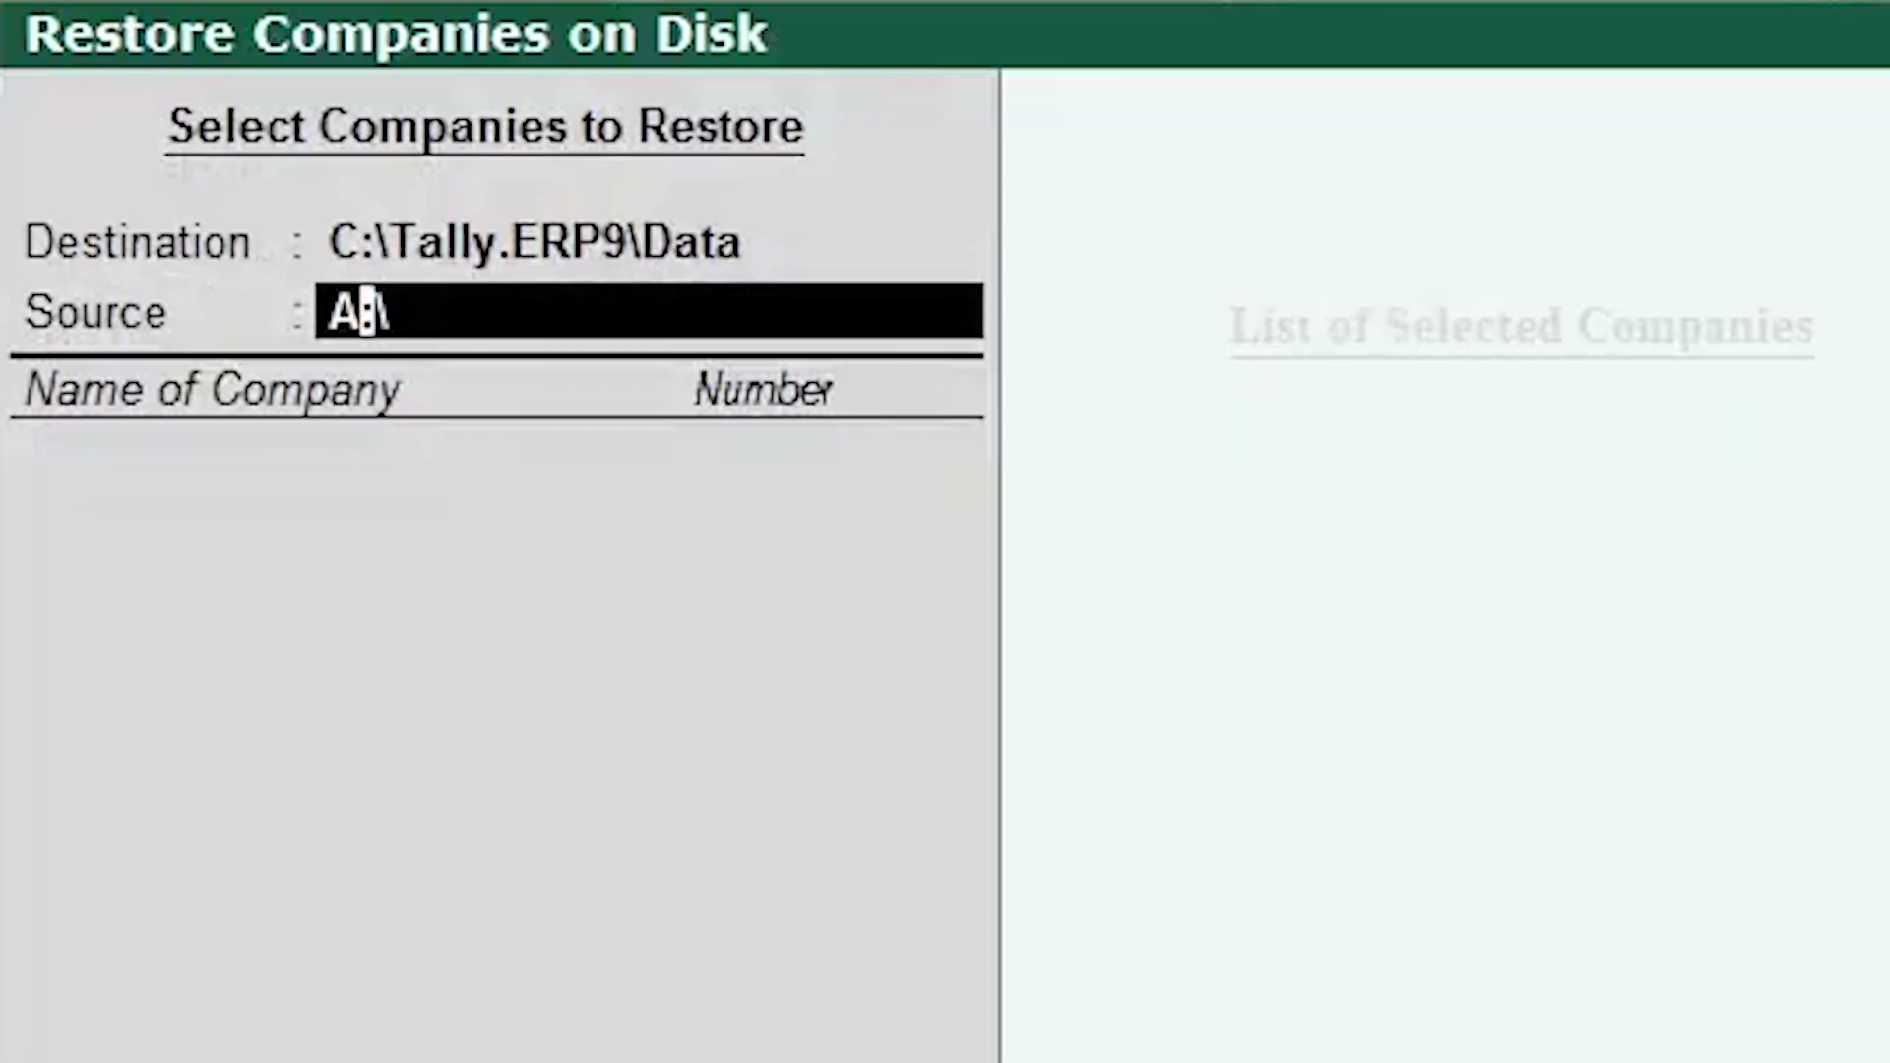
{"action": "left_click", "coordinate": [344, 311]}
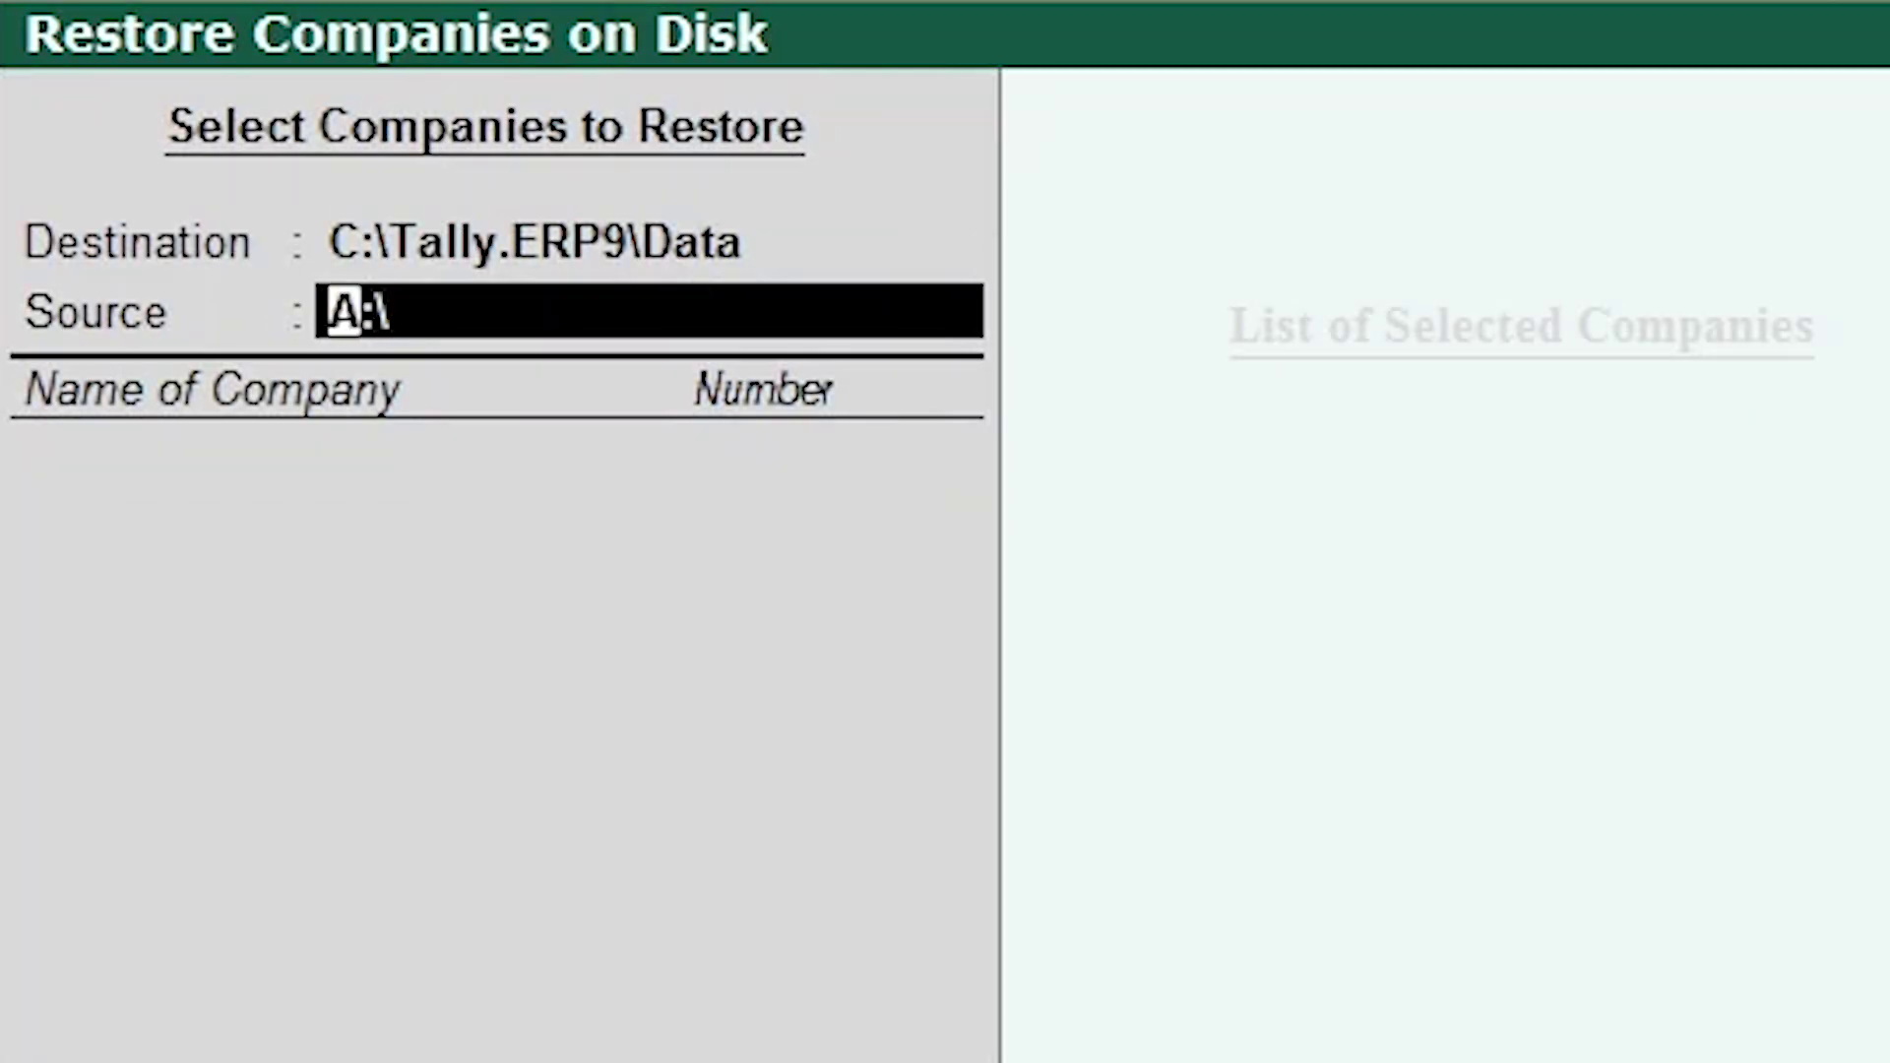
{"action": "type", "text": "E"}
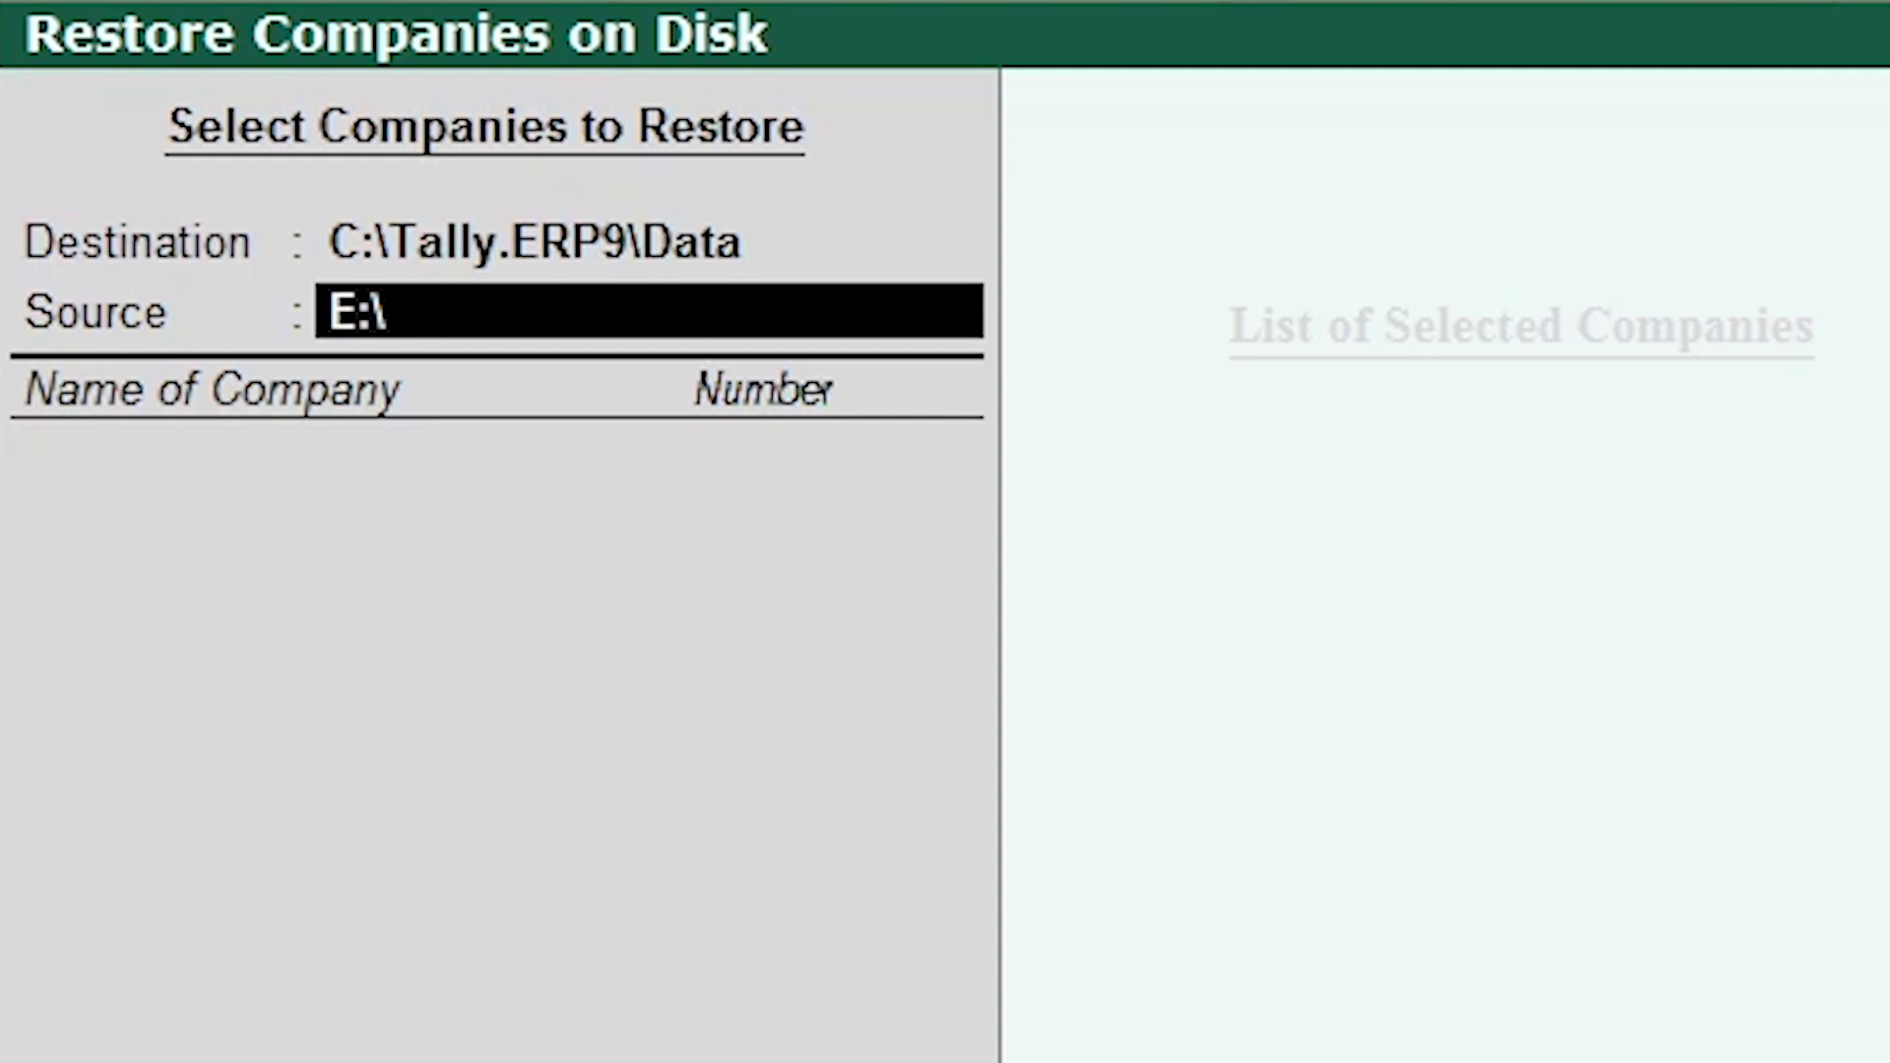
{"action": "key", "text": "Return"}
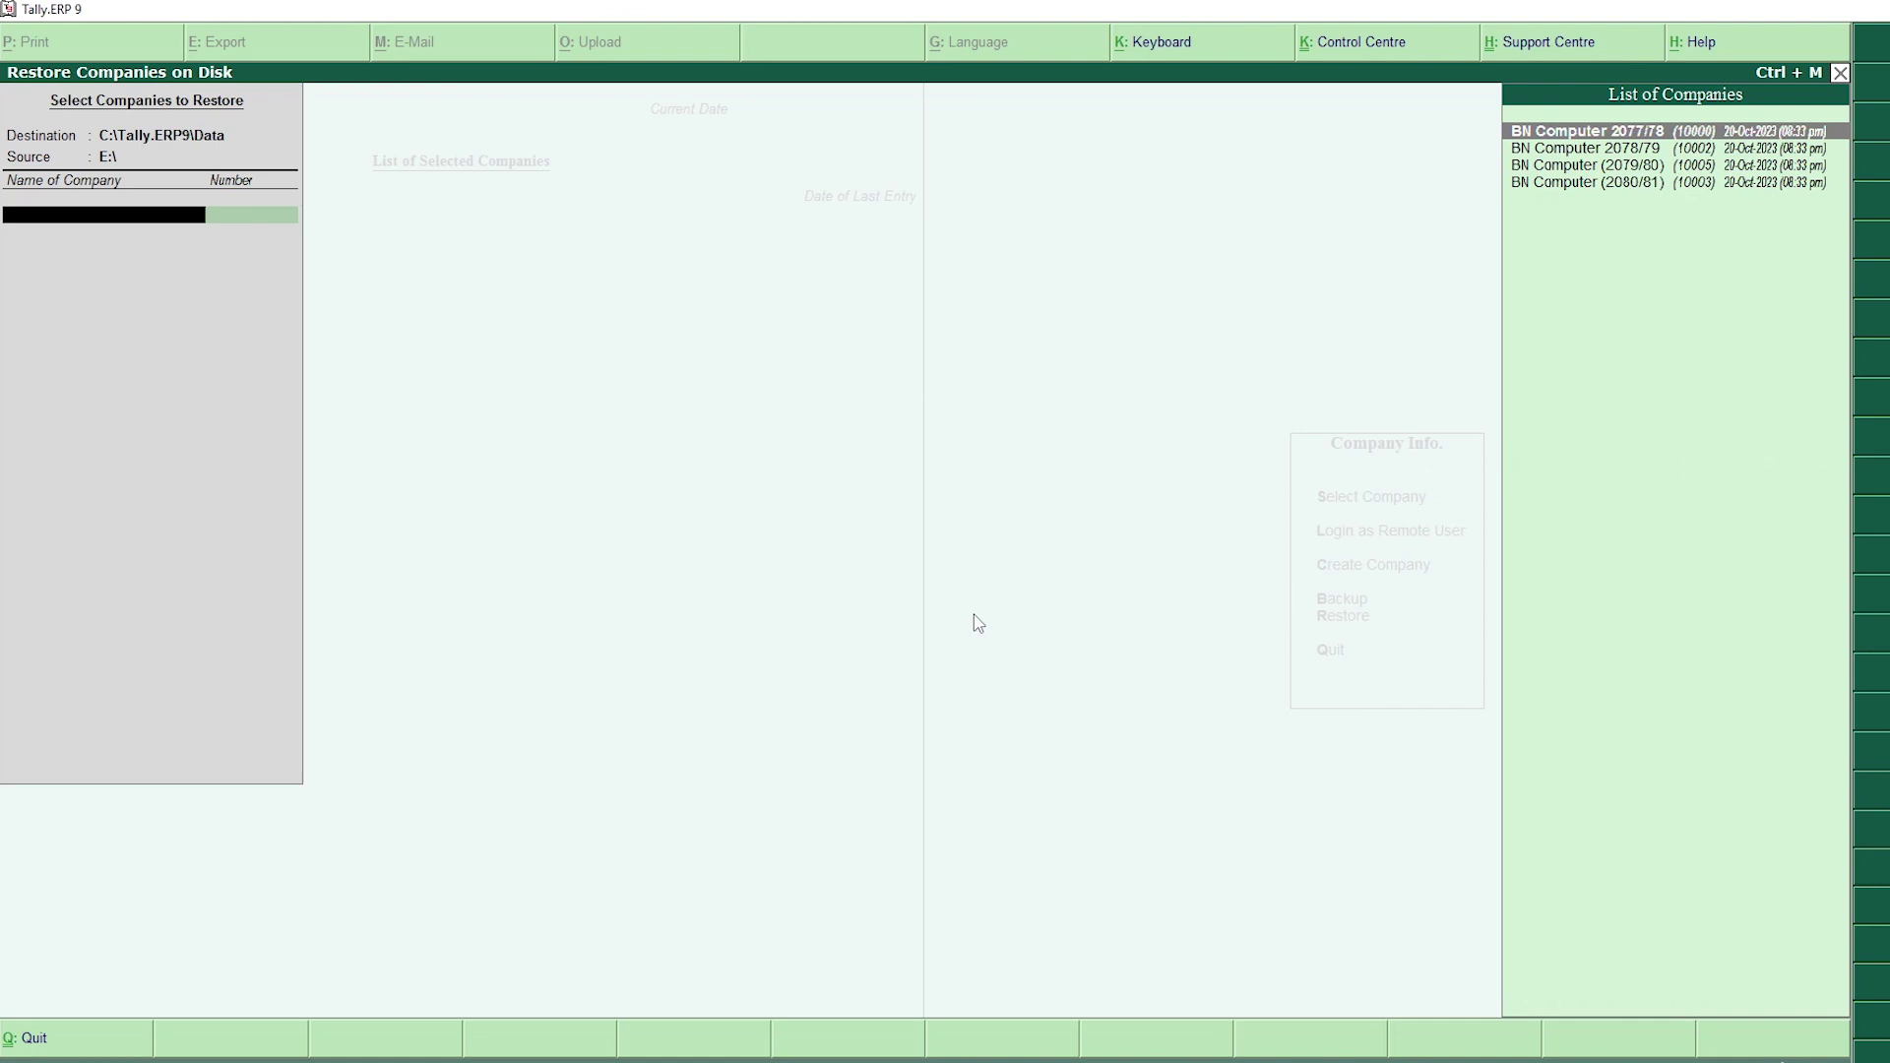
Step: Browse the companies available on E:\ and check the TBK900.001 backup in File Explorer
{"action": "key", "text": "Down"}
{"action": "key", "text": "Up"}
{"action": "key", "text": "Up"}
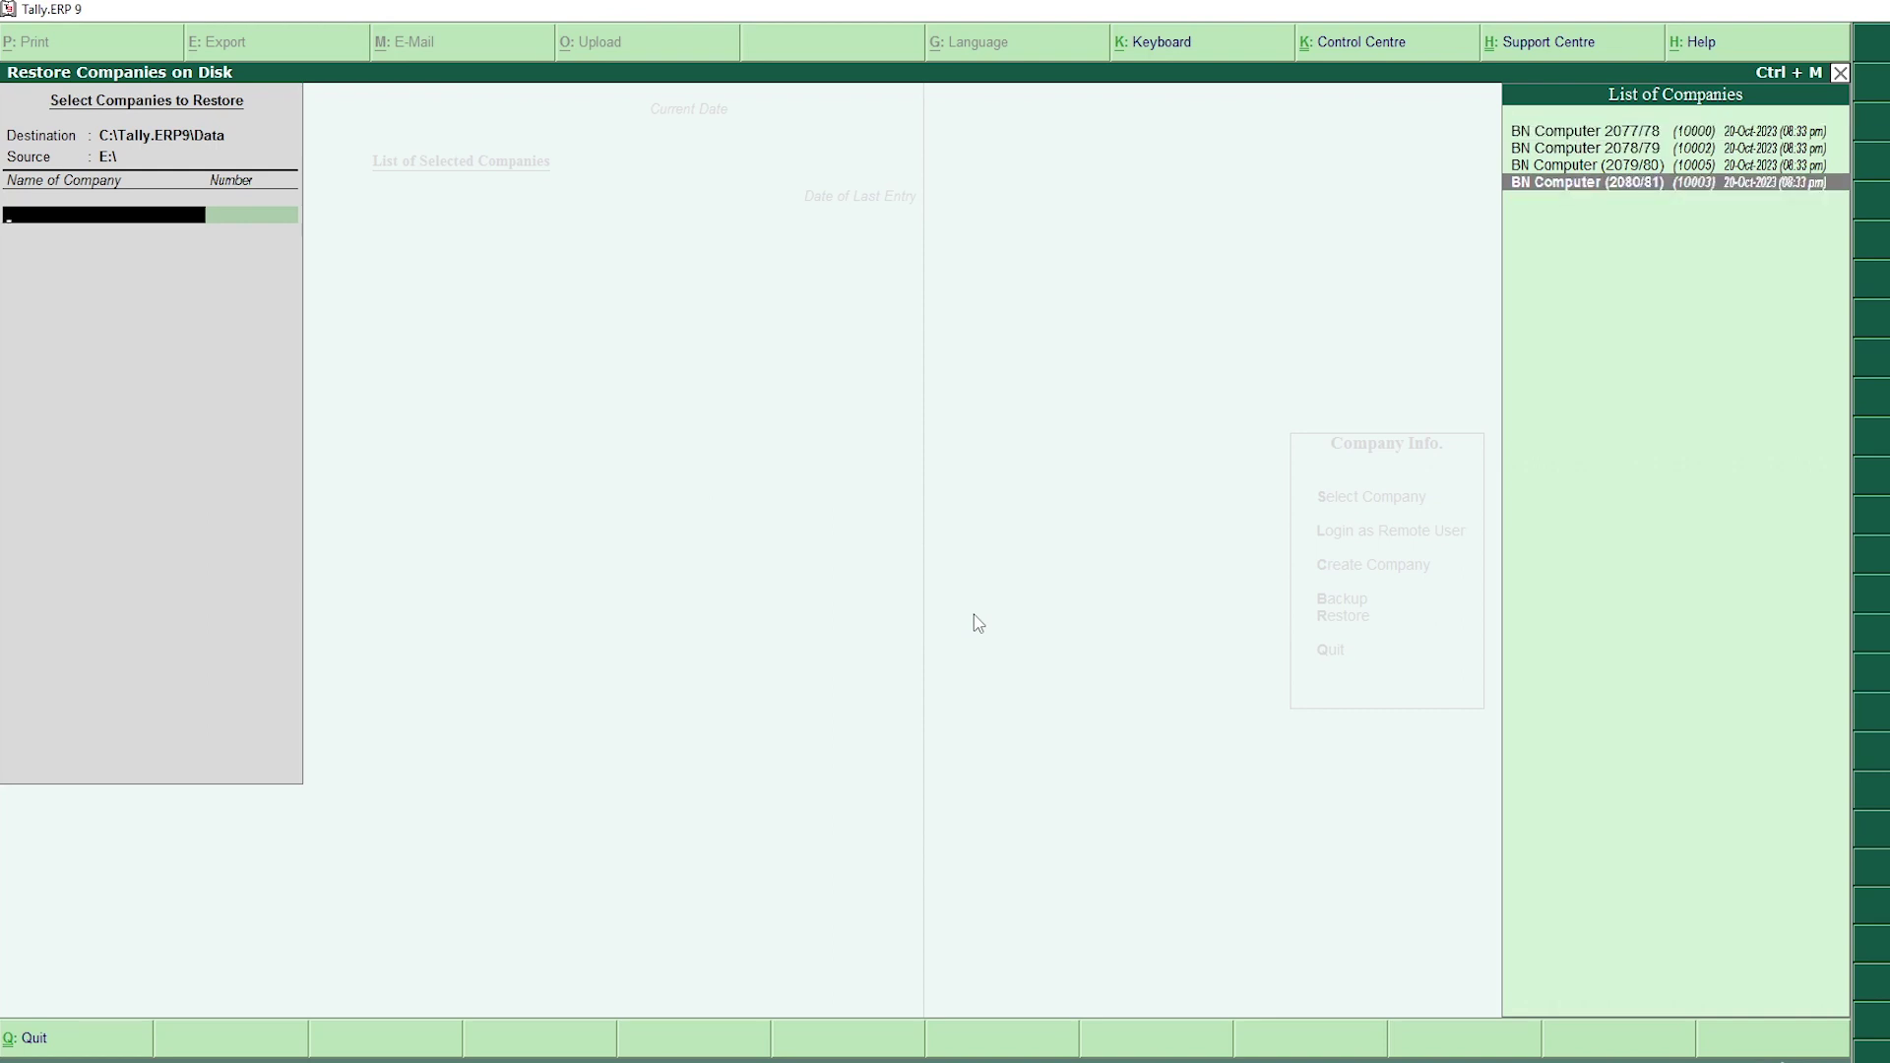
{"action": "key", "text": "Up"}
{"action": "key", "text": "Up"}
{"action": "key", "text": "Up"}
{"action": "key", "text": "Down"}
{"action": "key", "text": "Down"}
{"action": "key", "text": "Down"}
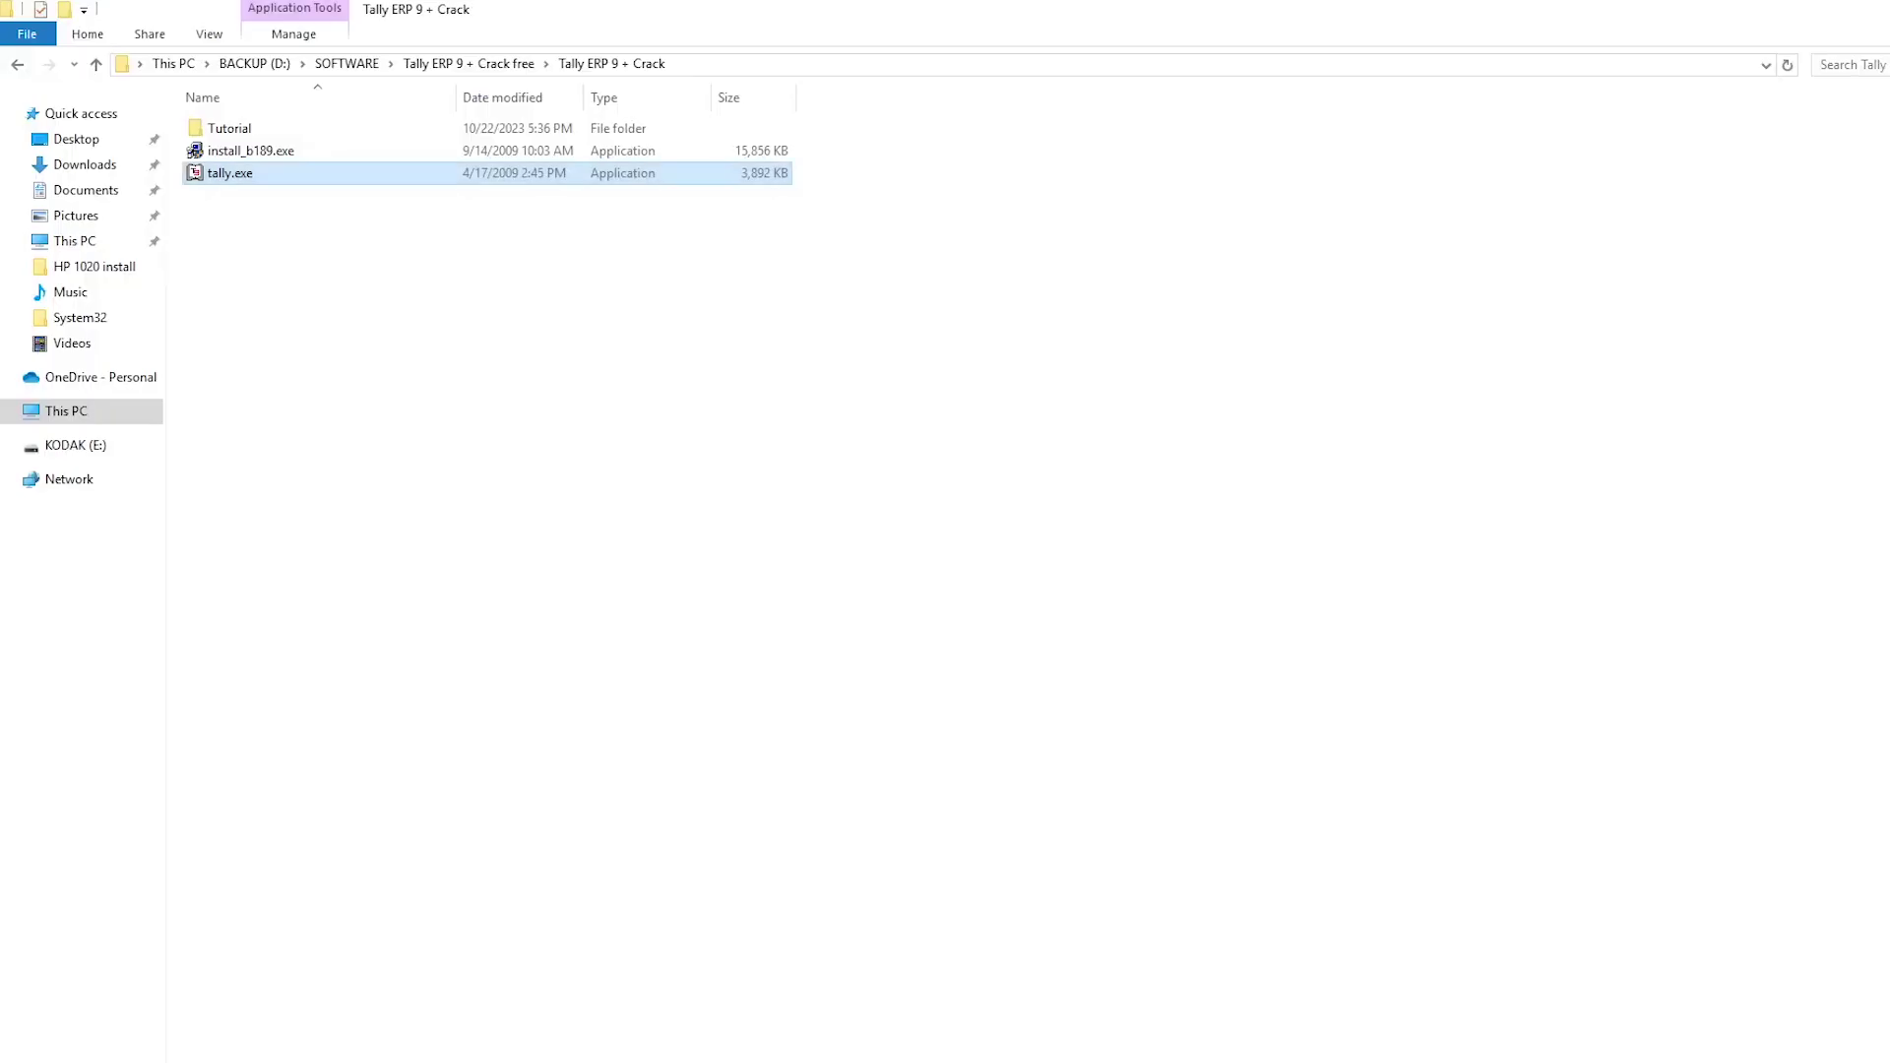
{"action": "left_click", "coordinate": [110, 415]}
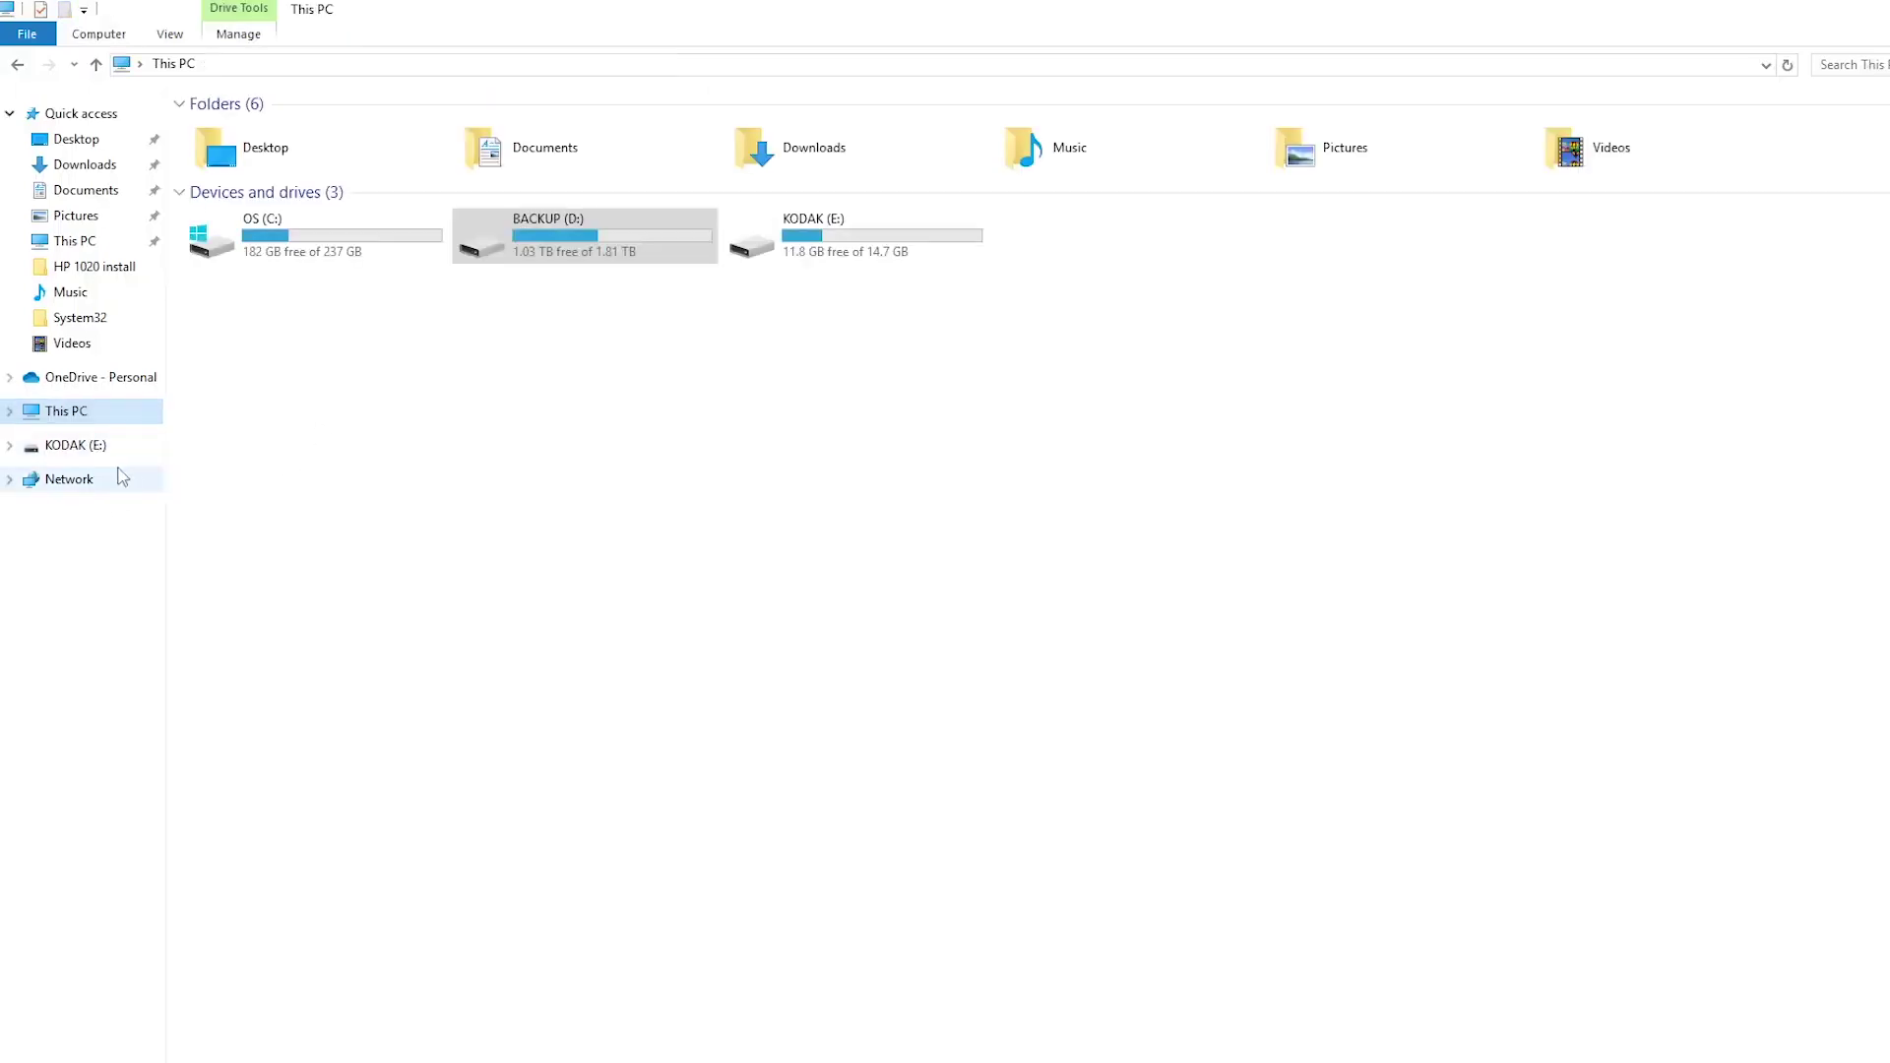
{"action": "left_click", "coordinate": [79, 445]}
{"action": "left_click", "coordinate": [241, 335]}
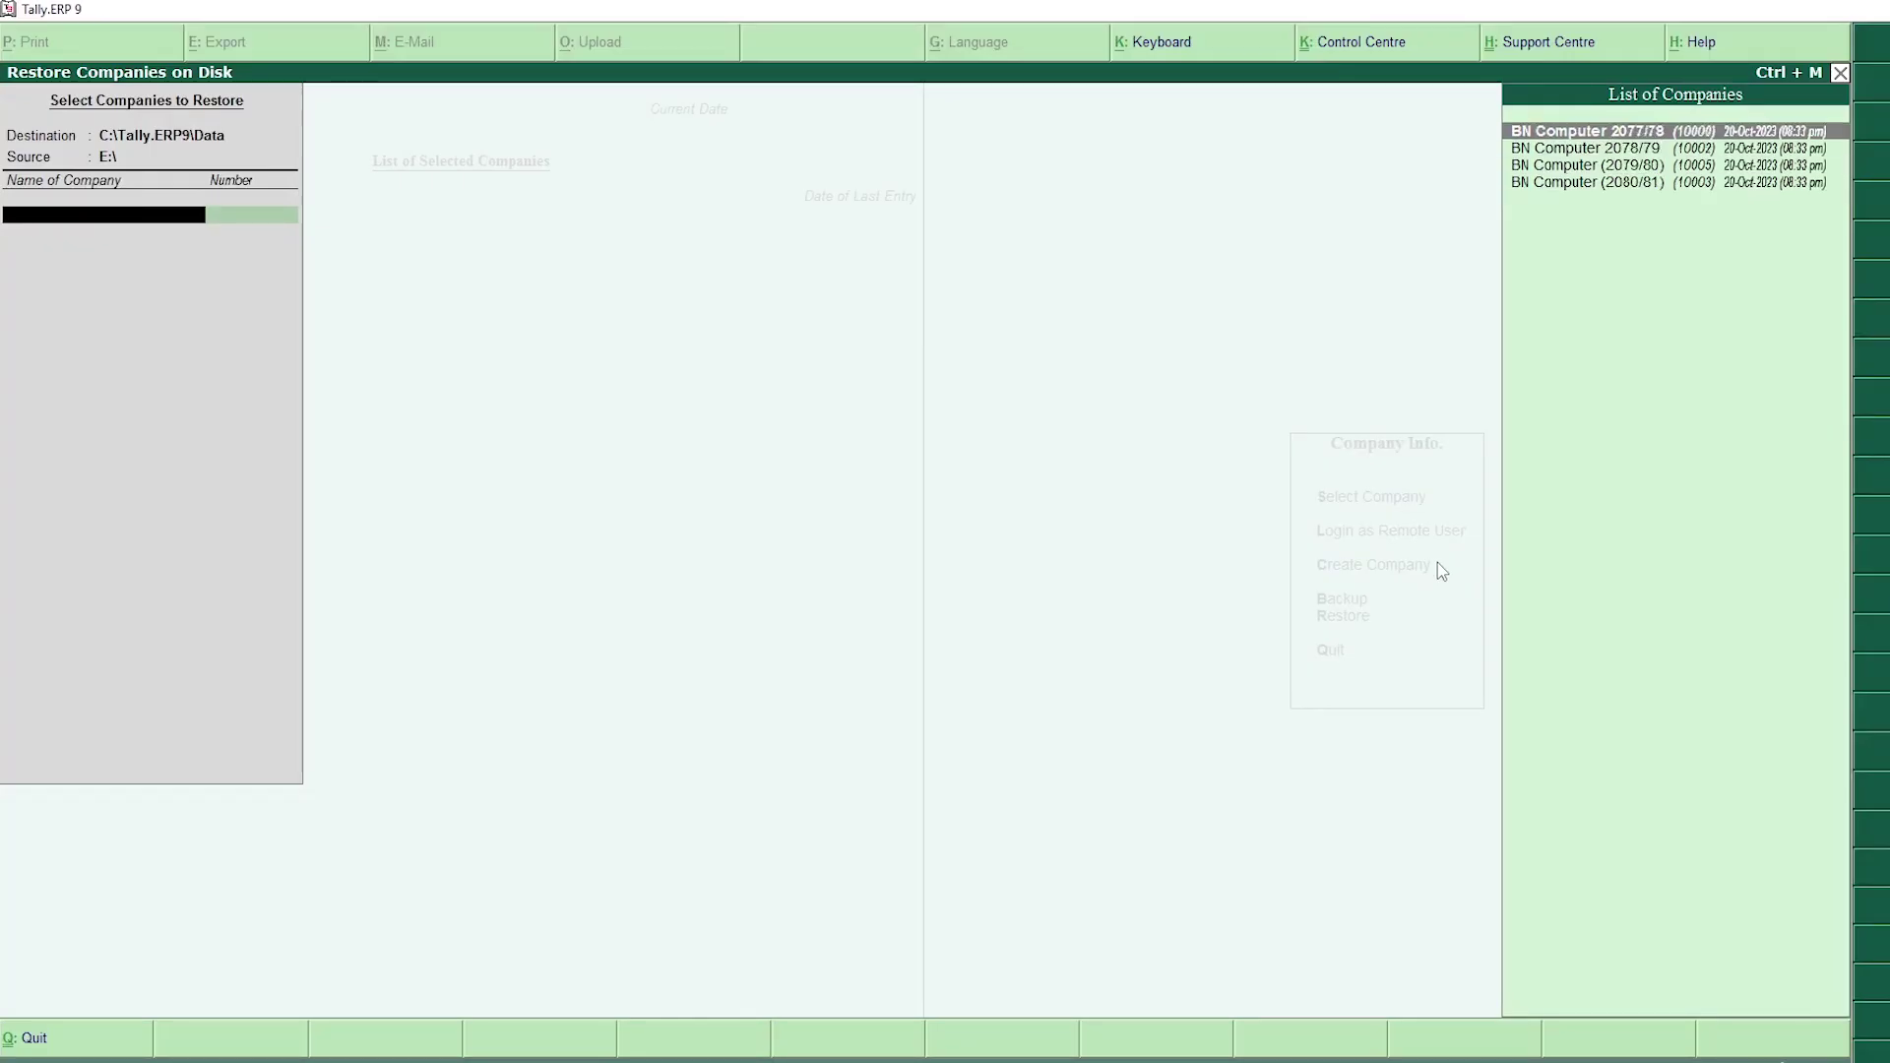
Step: Select BN Computer 2077/78, 2078/79, (2079/80) and (2080/81), then accept the restore
{"action": "key", "text": "Return"}
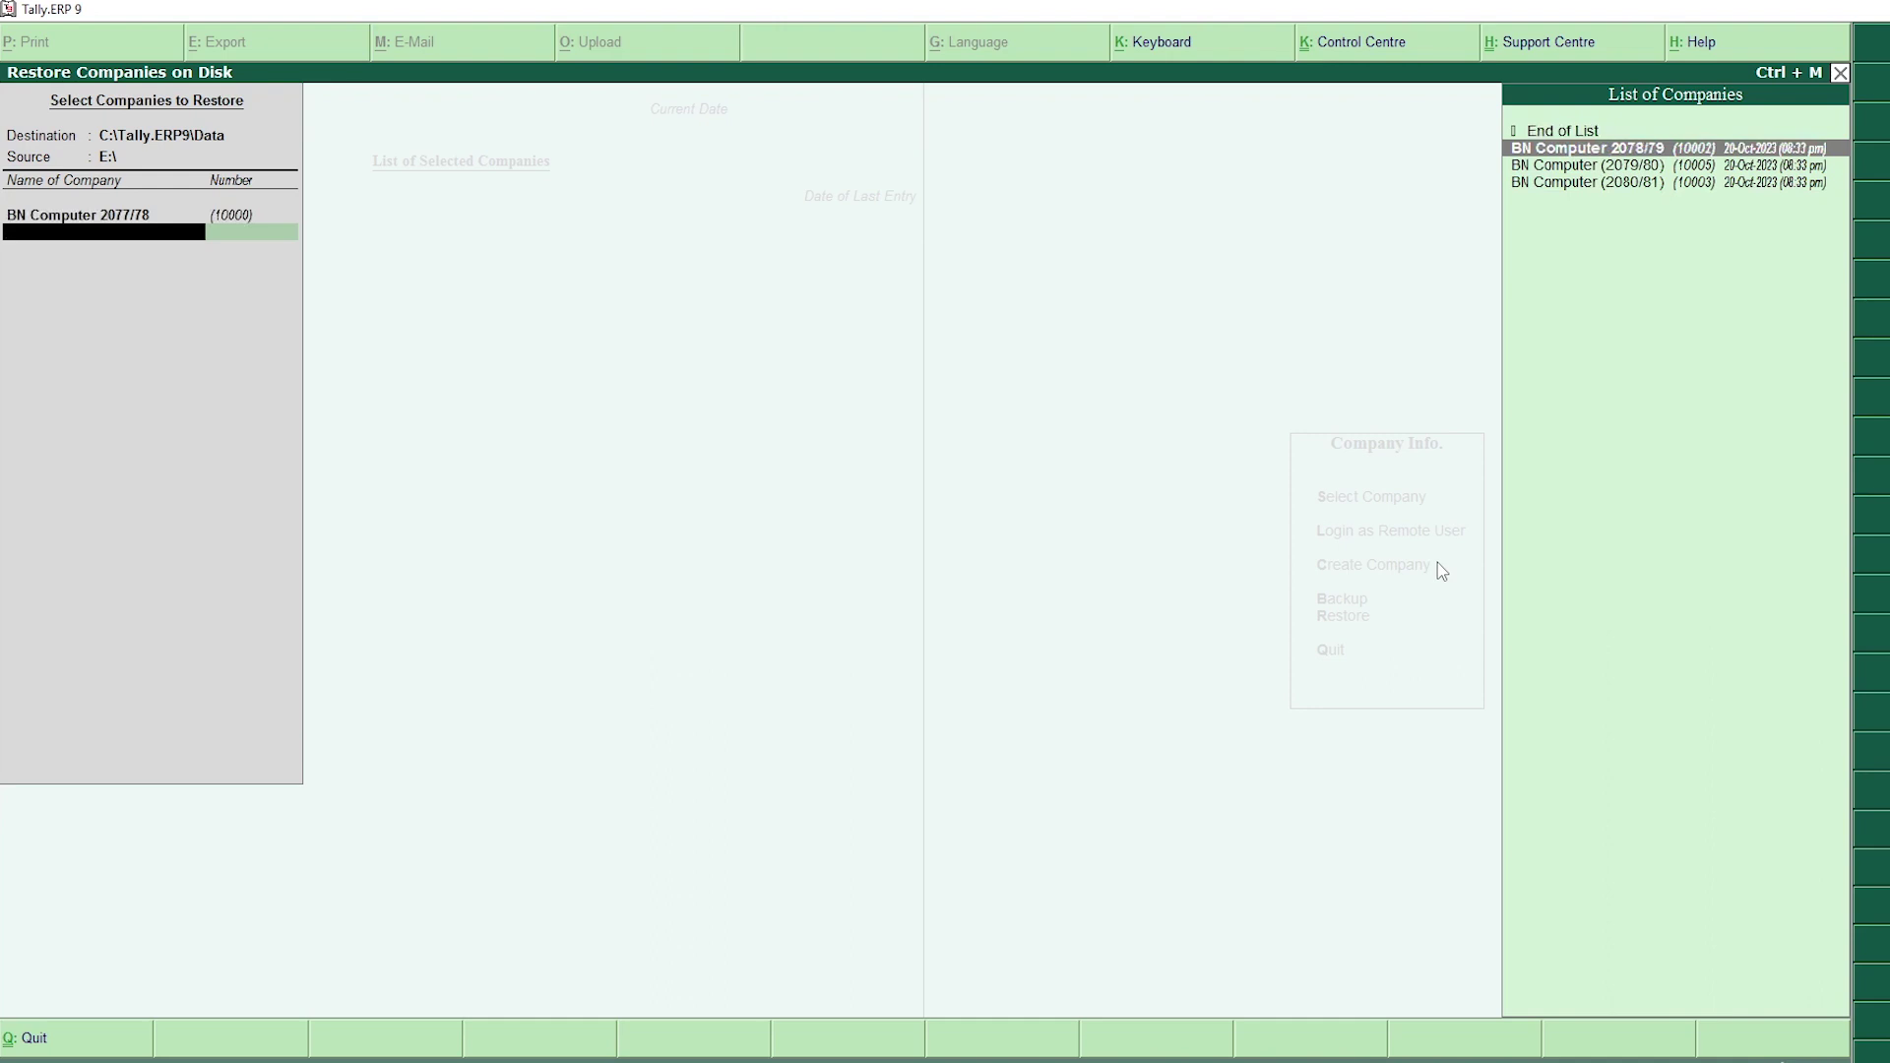
{"action": "key", "text": "Return"}
{"action": "key", "text": "Return"}
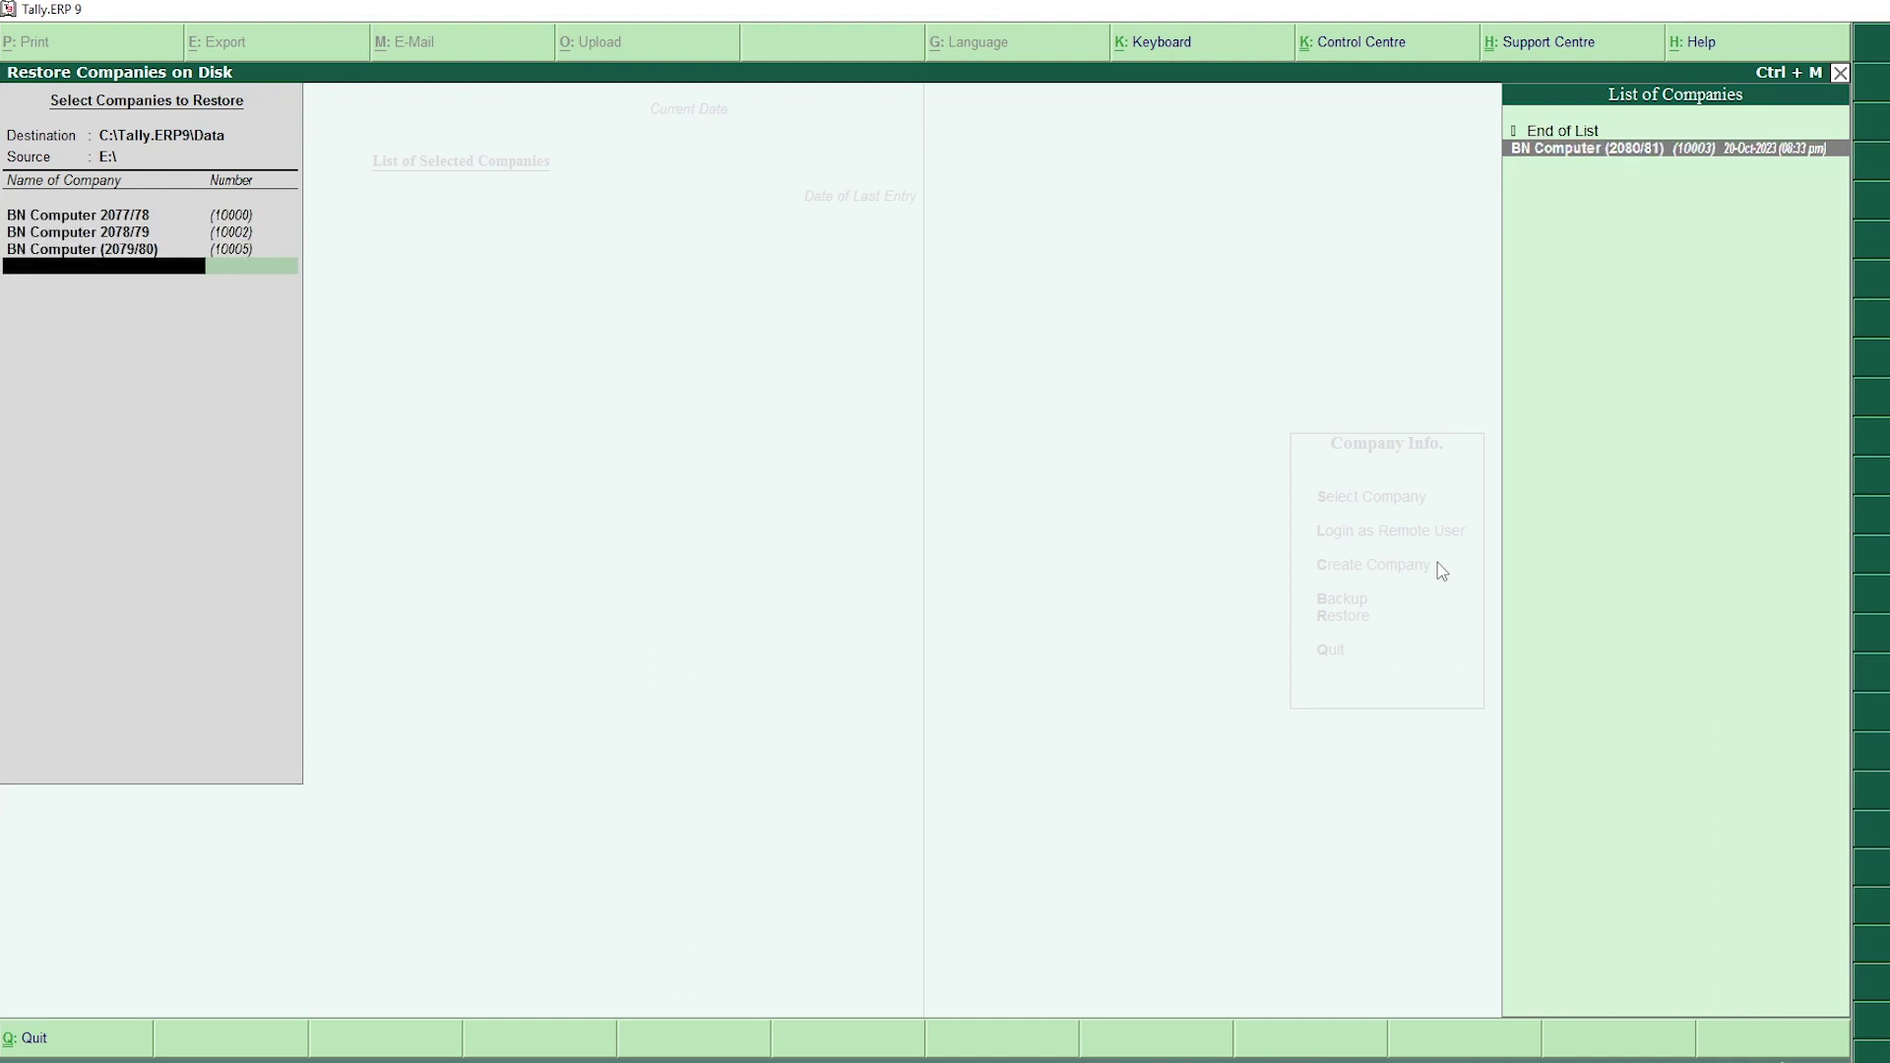
{"action": "key", "text": "Return"}
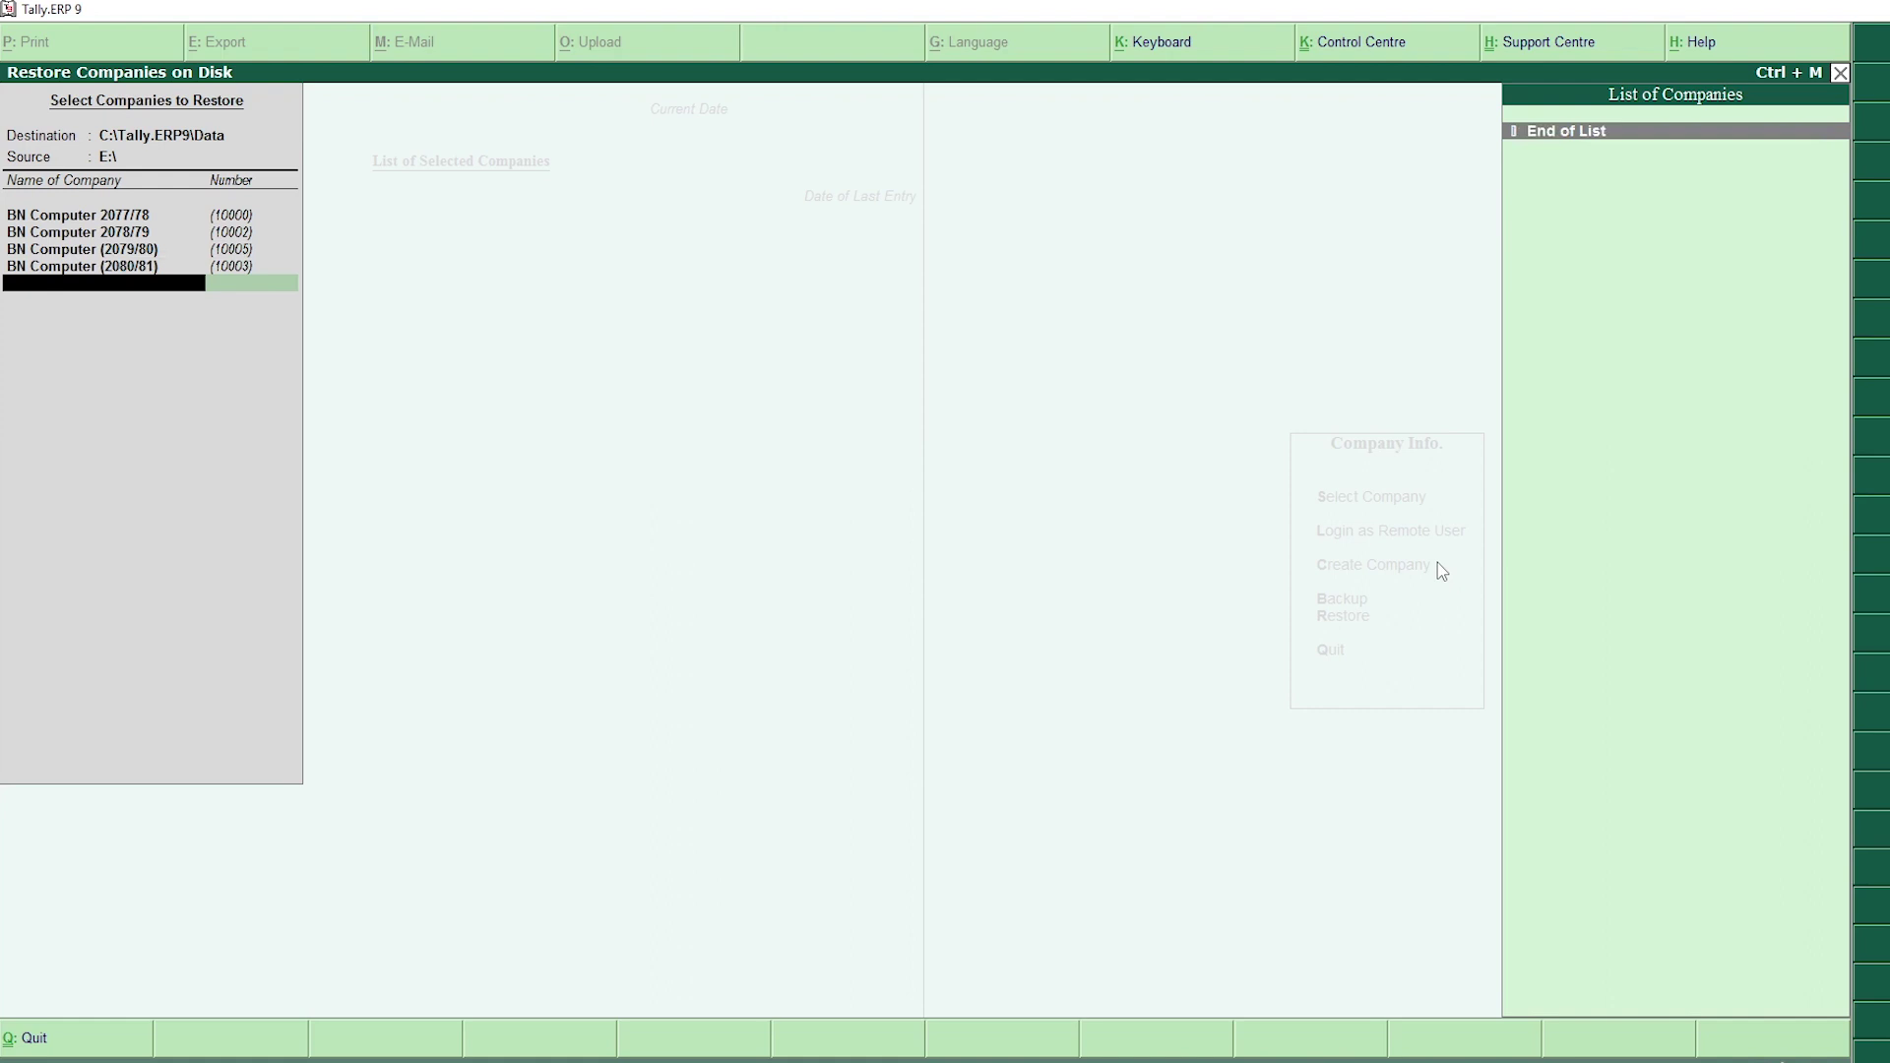
{"action": "key", "text": "Return"}
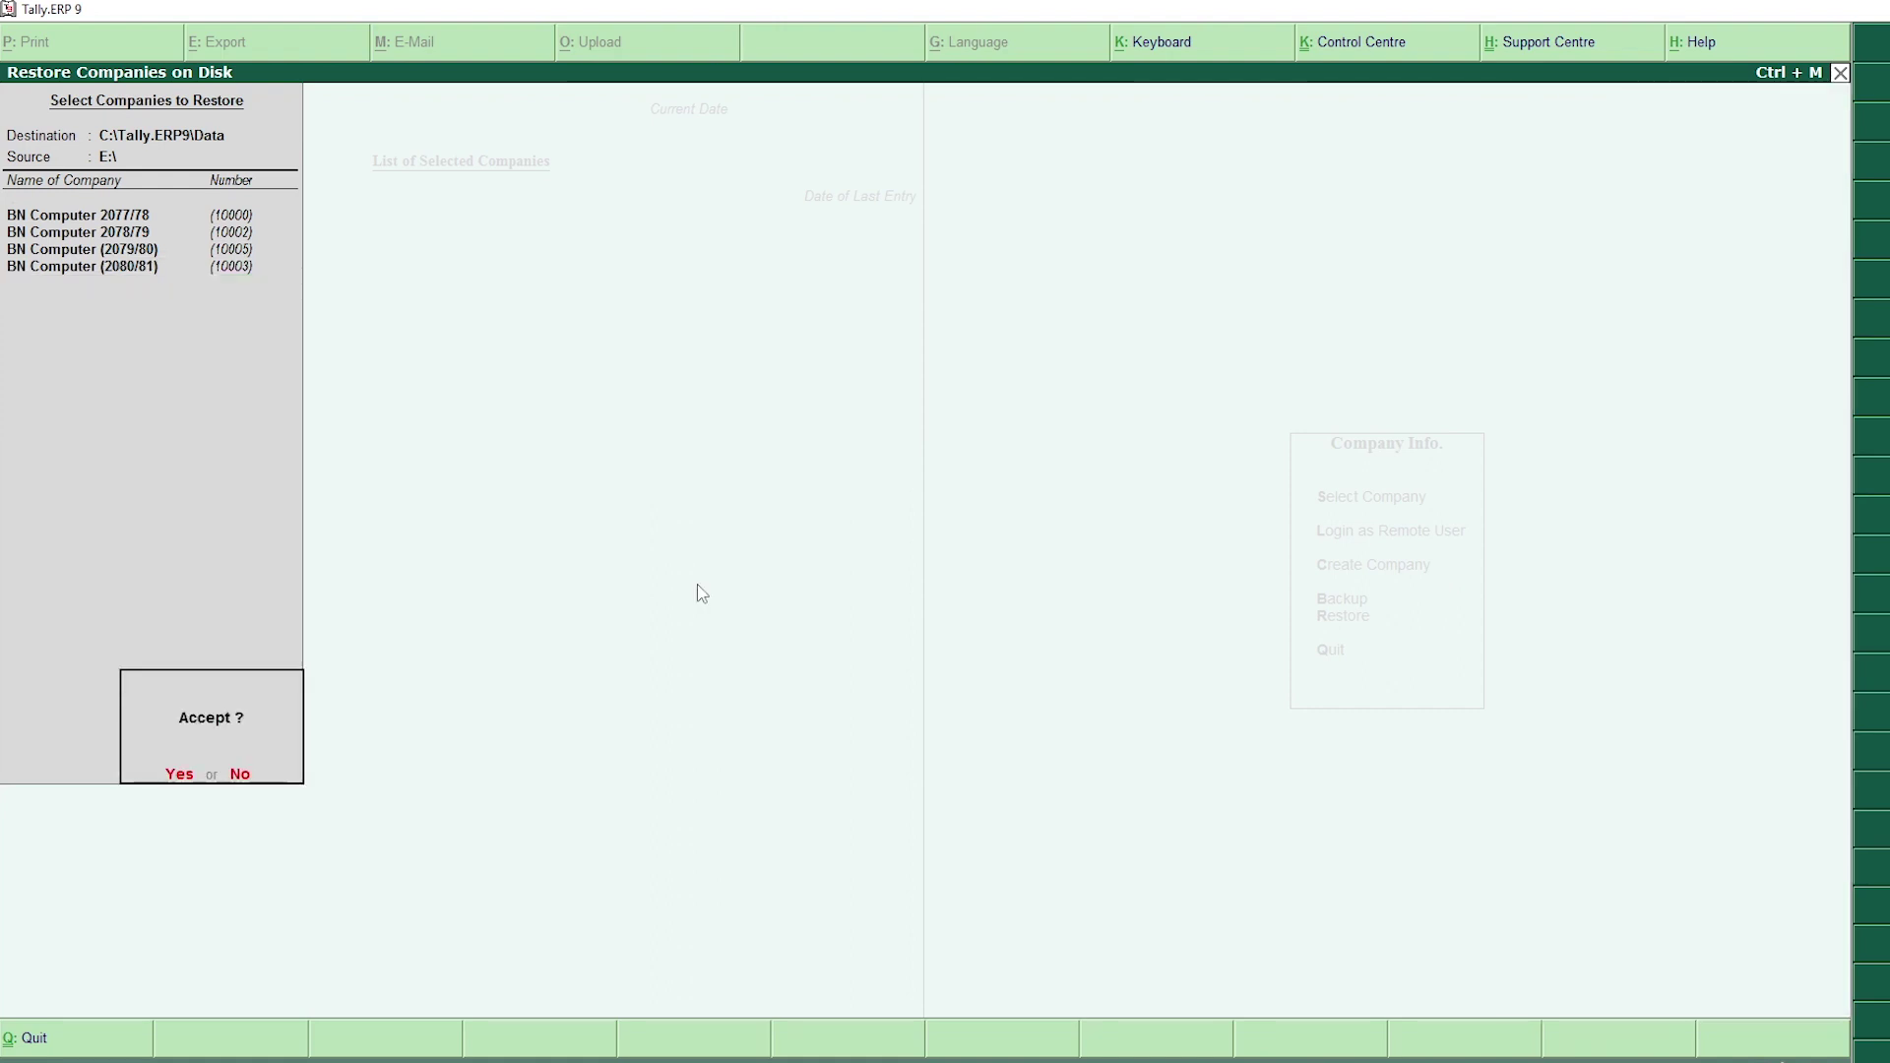
{"action": "key", "text": "Return"}
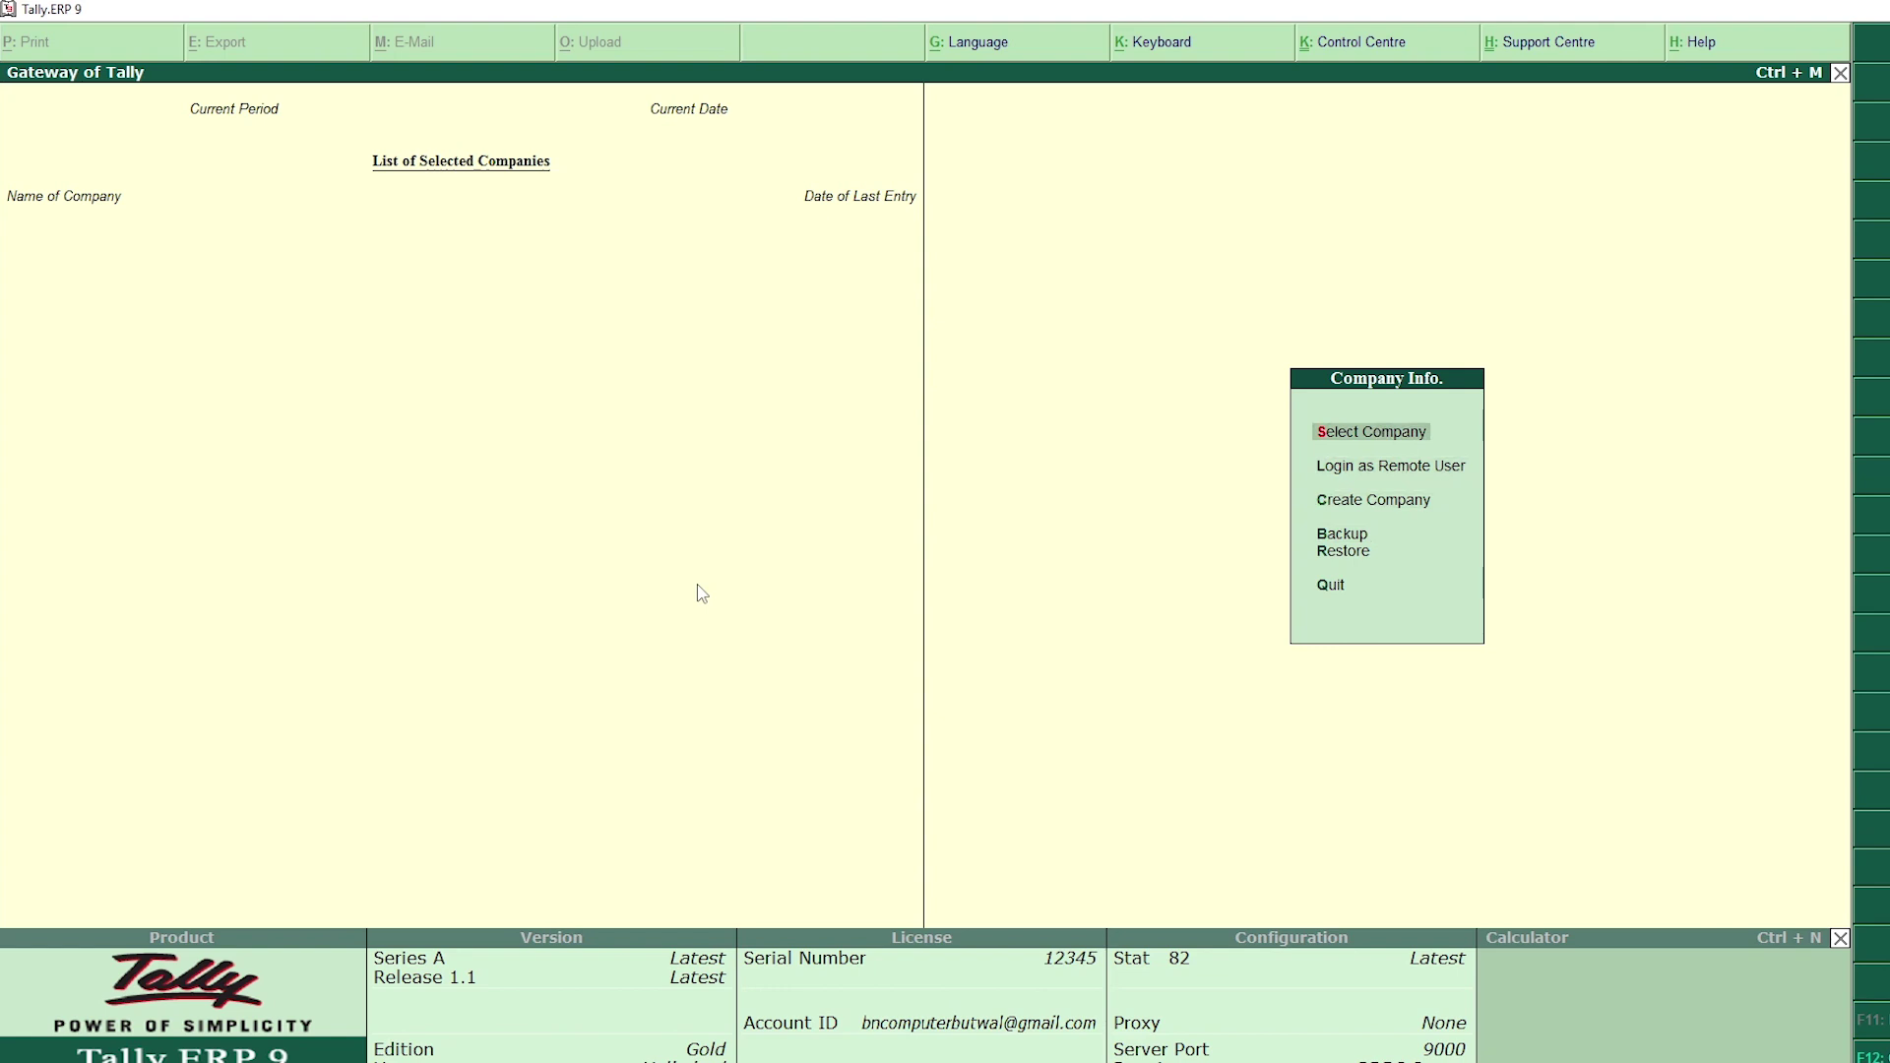
Step: Load the BN Computer 2077/78 company from the company list
{"action": "key", "text": "Return"}
{"action": "key", "text": "Down"}
{"action": "key", "text": "Down"}
{"action": "key", "text": "Down"}
{"action": "key", "text": "Up"}
{"action": "key", "text": "Up"}
{"action": "key", "text": "Up"}
{"action": "key", "text": "Return"}
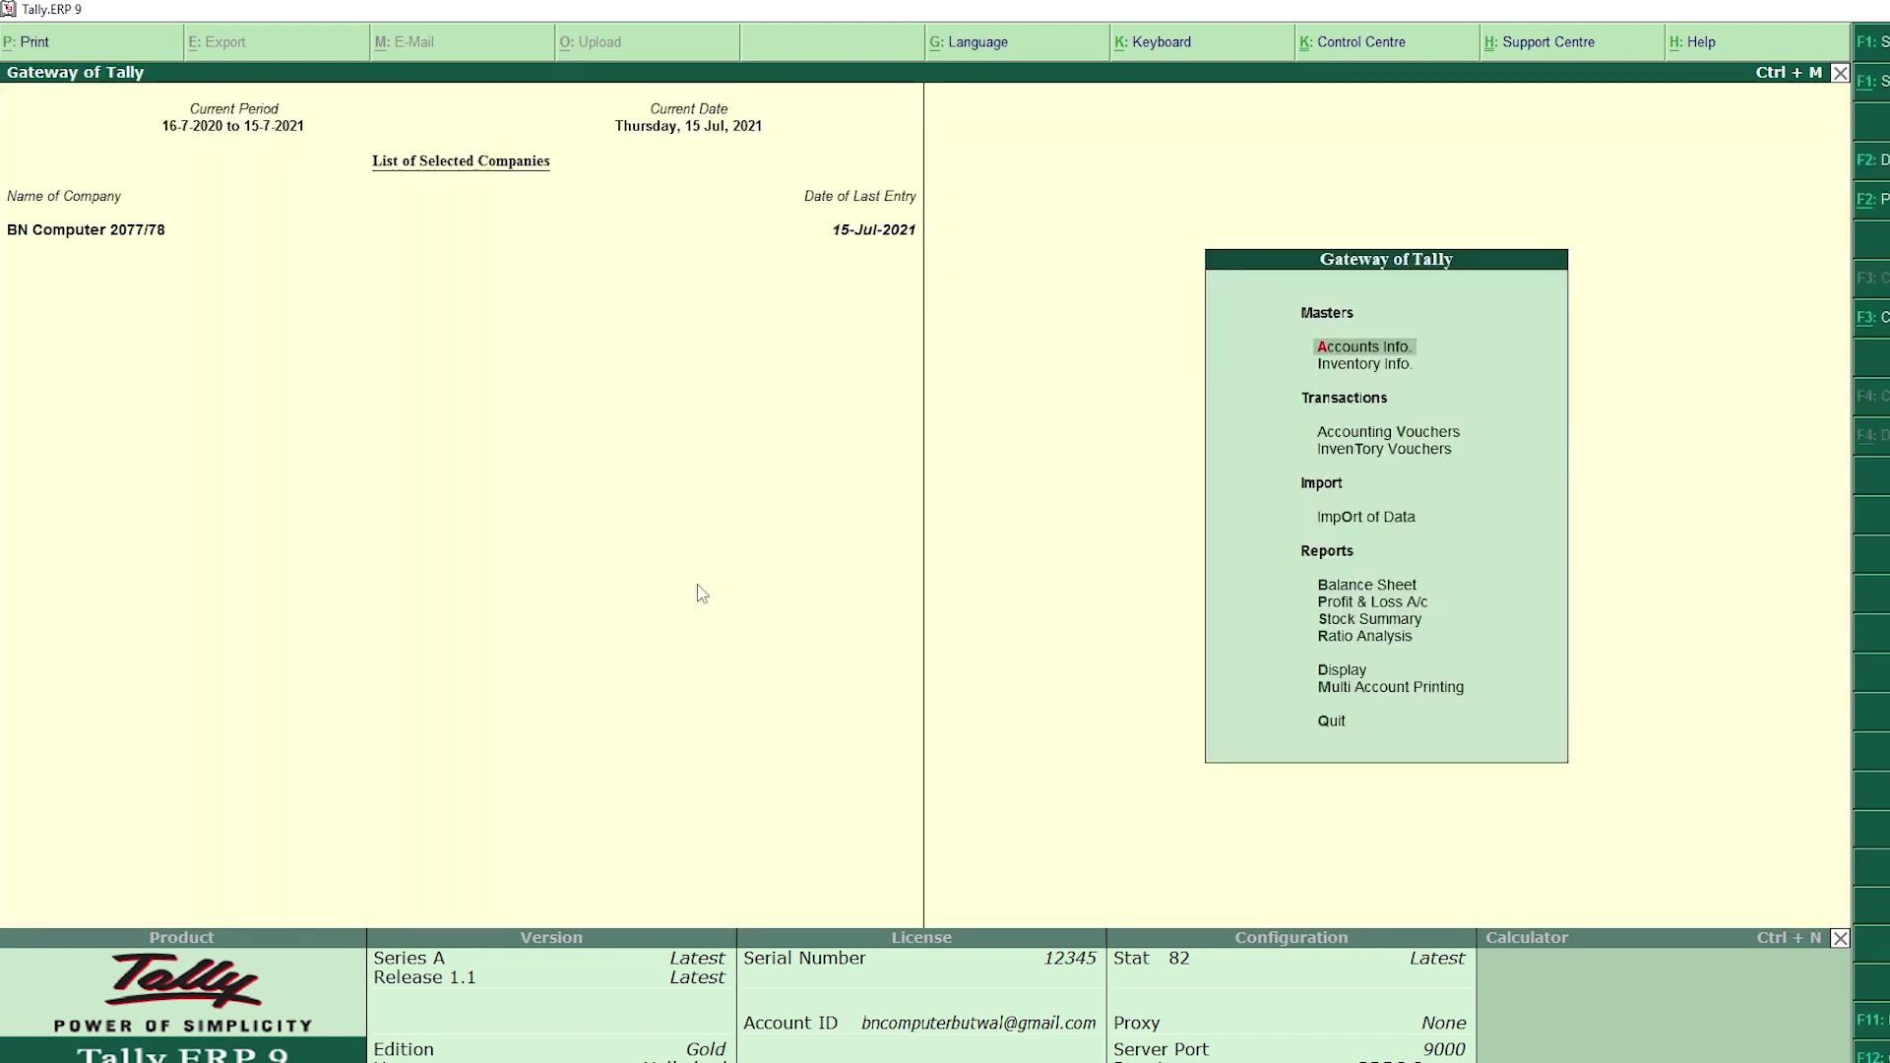
Step: View the Cash/Bank Summary and the Stock Summary for BN Computer 2077/78
{"action": "key", "text": "d"}
{"action": "key", "text": "a"}
{"action": "key", "text": "c"}
{"action": "key", "text": "Escape"}
{"action": "key", "text": "Escape"}
{"action": "key", "text": "Escape"}
{"action": "key", "text": "s"}
{"action": "key", "text": "Escape"}
Step: Review the monthly Sales Register, then return to the Gateway of Tally
{"action": "key", "text": "d"}
{"action": "key", "text": "a"}
{"action": "key", "text": "s"}
{"action": "key", "text": "Up"}
{"action": "key", "text": "Up"}
{"action": "key", "text": "Up"}
{"action": "key", "text": "Up"}
{"action": "key", "text": "Up"}
{"action": "key", "text": "Up"}
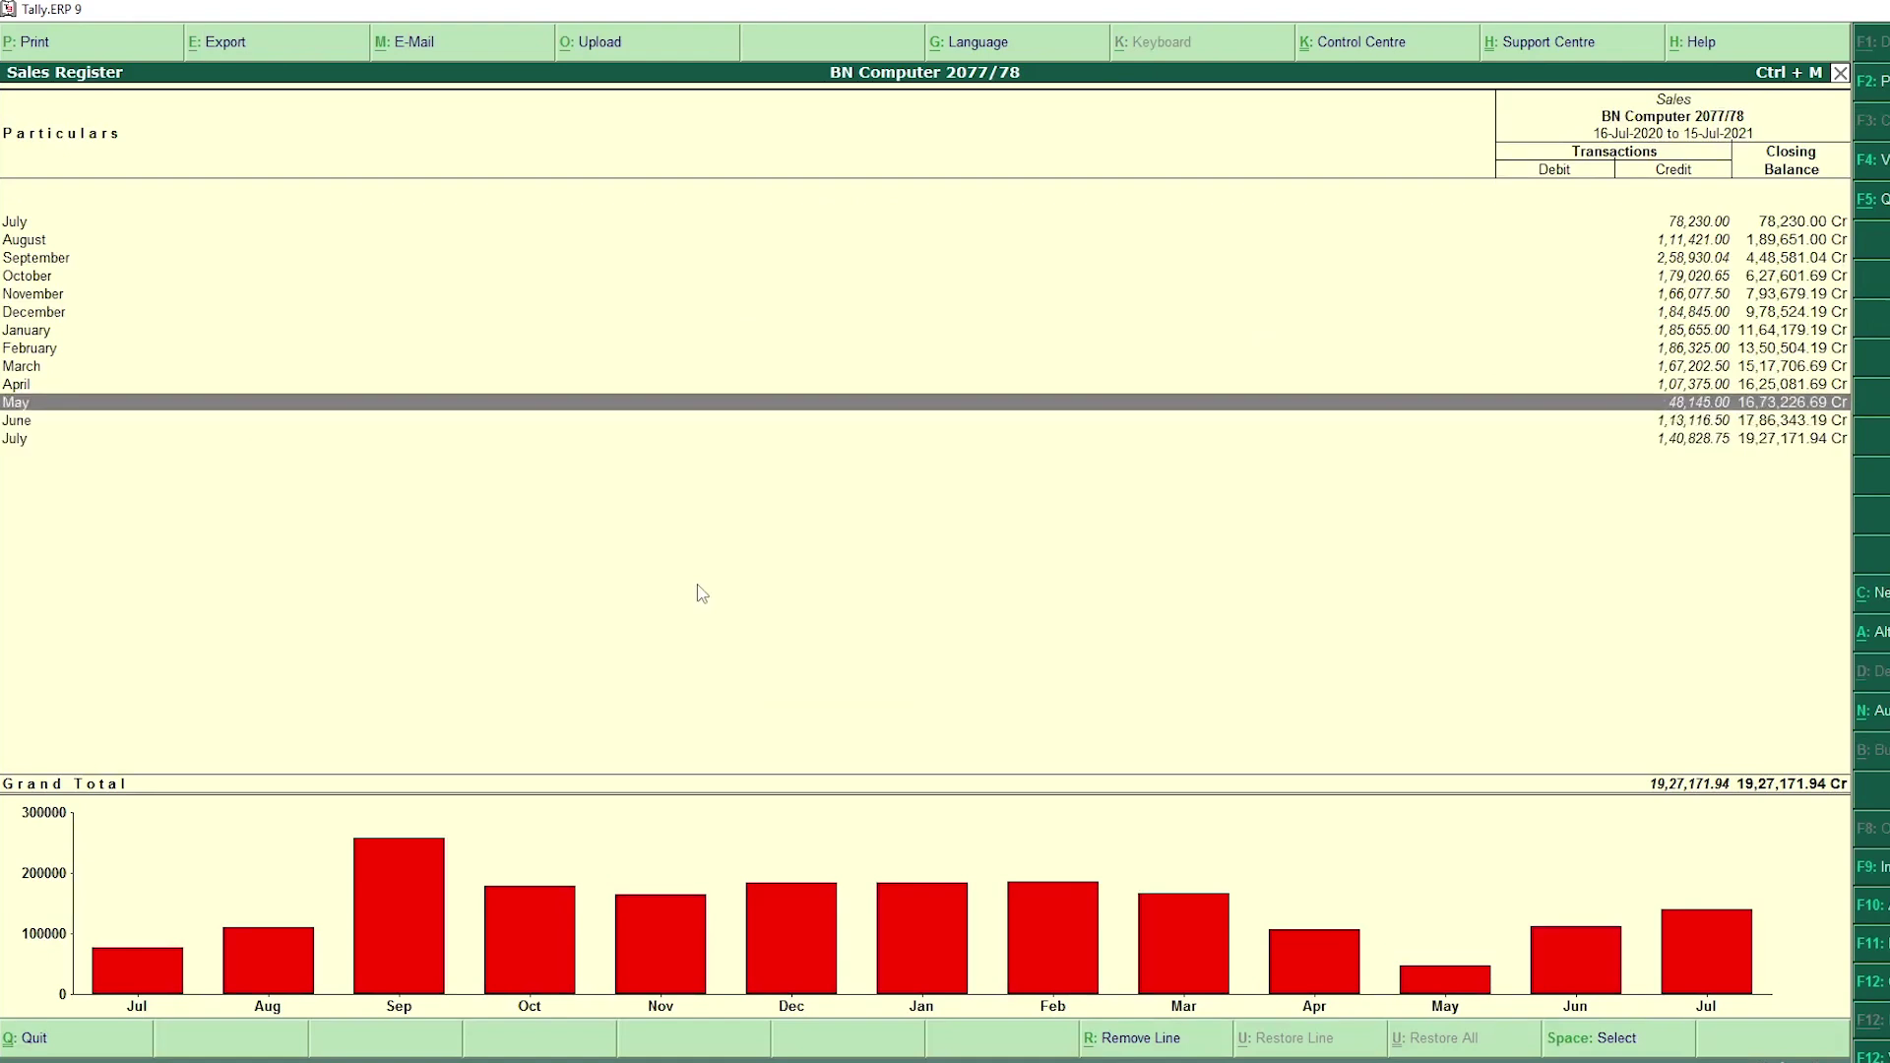
{"action": "key", "text": "Escape"}
{"action": "key", "text": "Escape"}
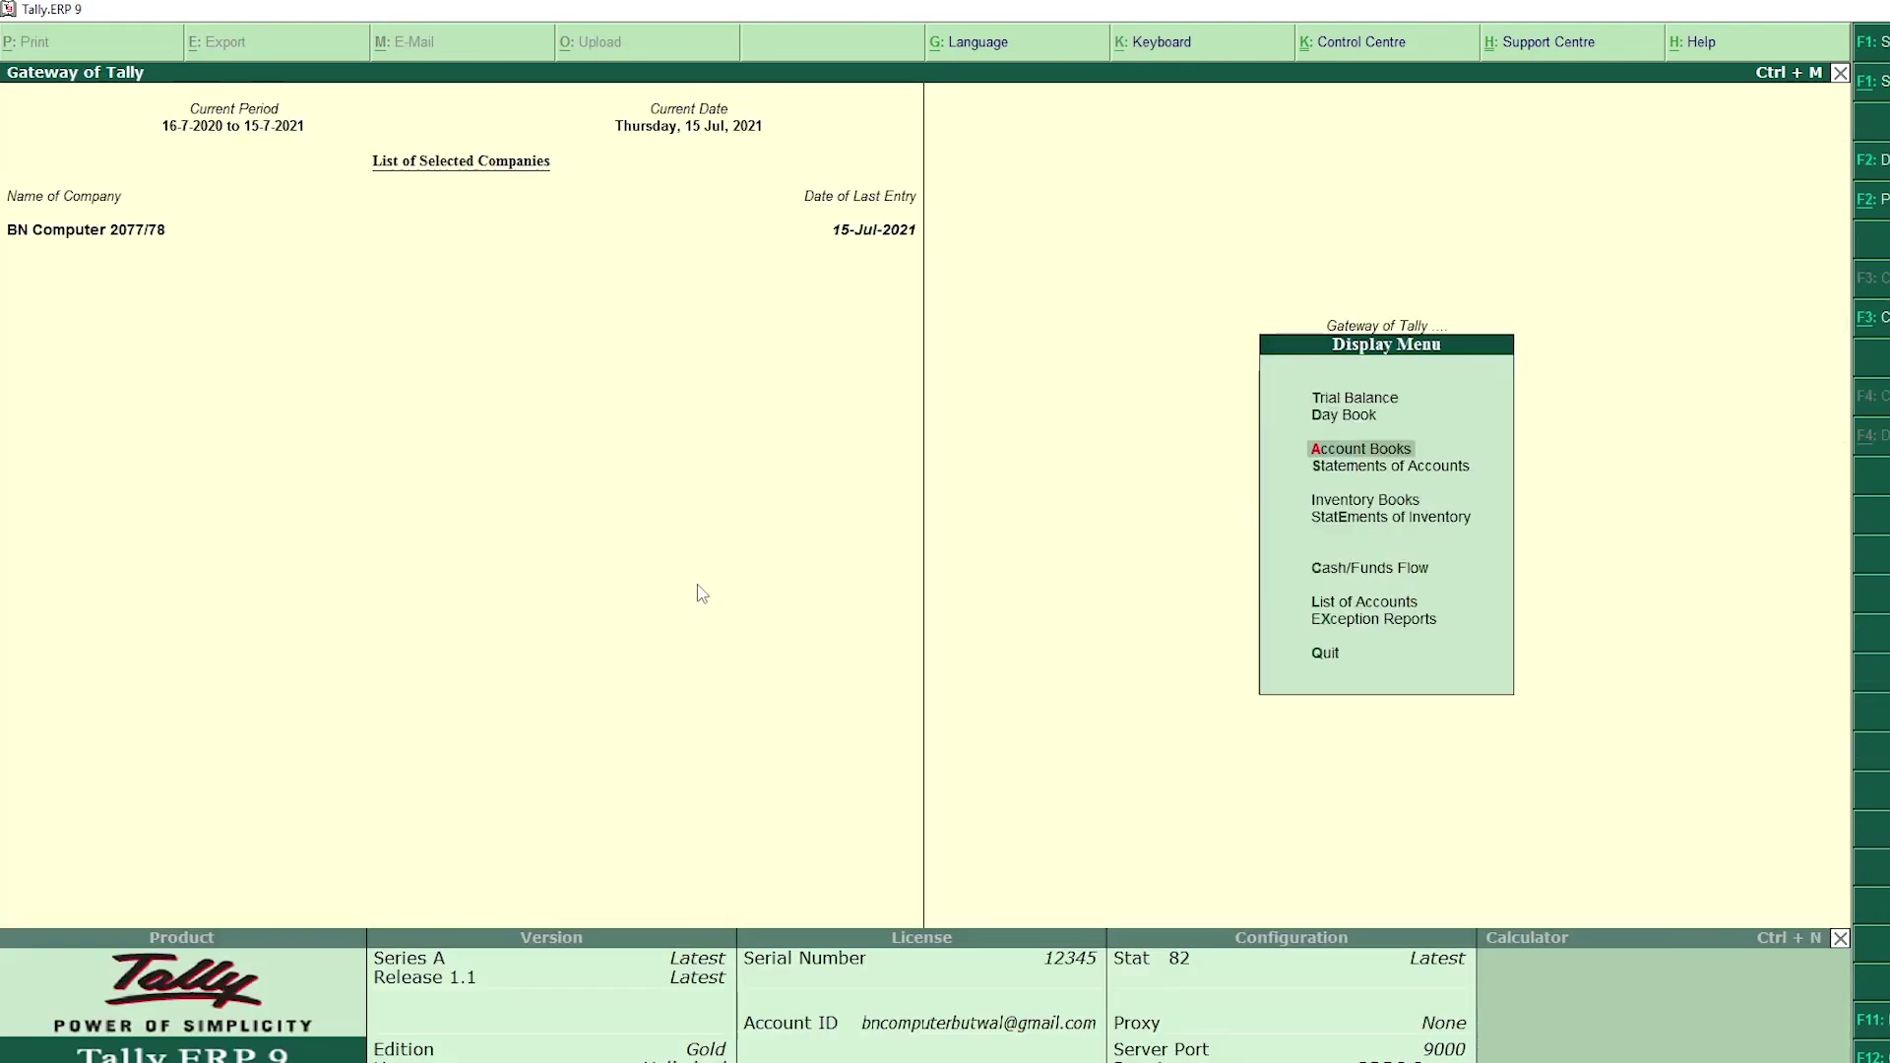
{"action": "key", "text": "Escape"}
{"action": "key", "text": "Escape"}
{"action": "key", "text": "n"}
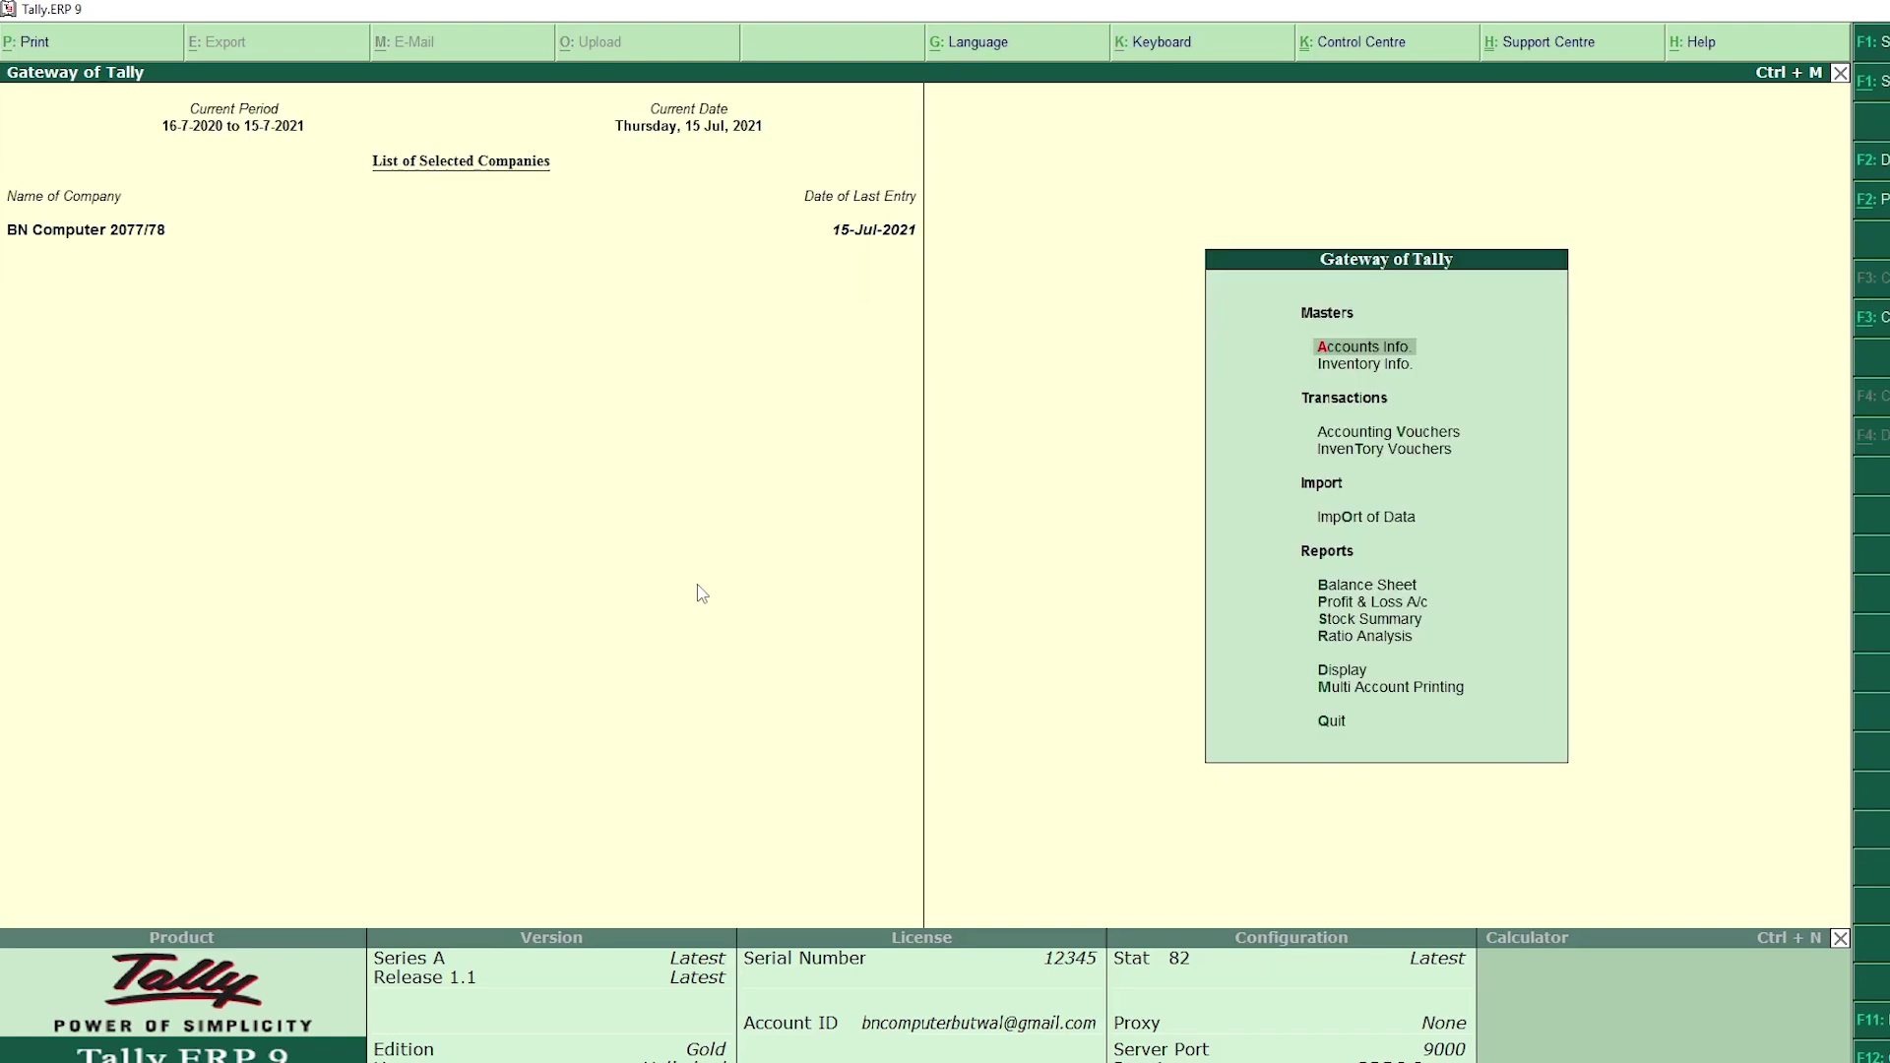
Step: Close BN Computer 2077/78 and load the BN Computer (2080/81) company instead
{"action": "key", "text": "alt+F1"}
{"action": "key", "text": "Down"}
{"action": "key", "text": "Up"}
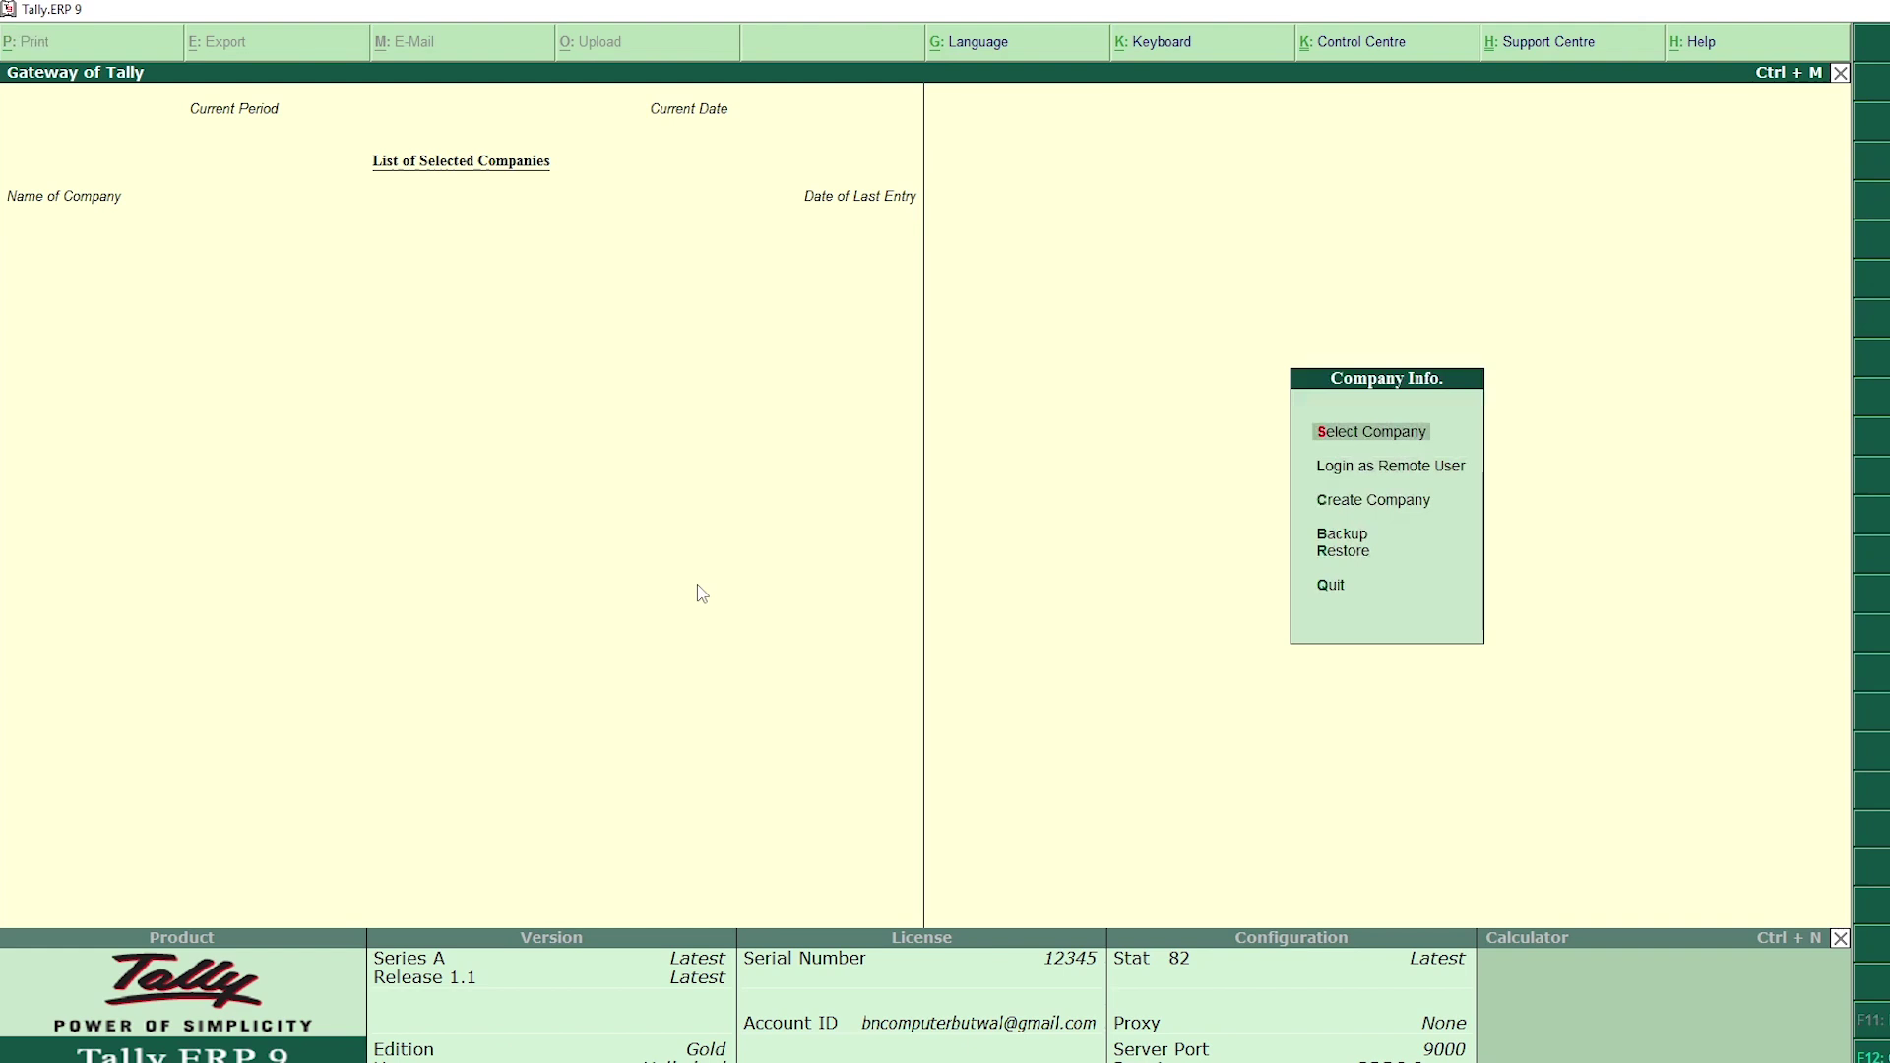
{"action": "key", "text": "Return"}
{"action": "key", "text": "Down"}
{"action": "key", "text": "Down"}
{"action": "key", "text": "Down"}
{"action": "key", "text": "Up"}
{"action": "key", "text": "Down"}
{"action": "key", "text": "Up"}
{"action": "key", "text": "Down"}
{"action": "key", "text": "Up"}
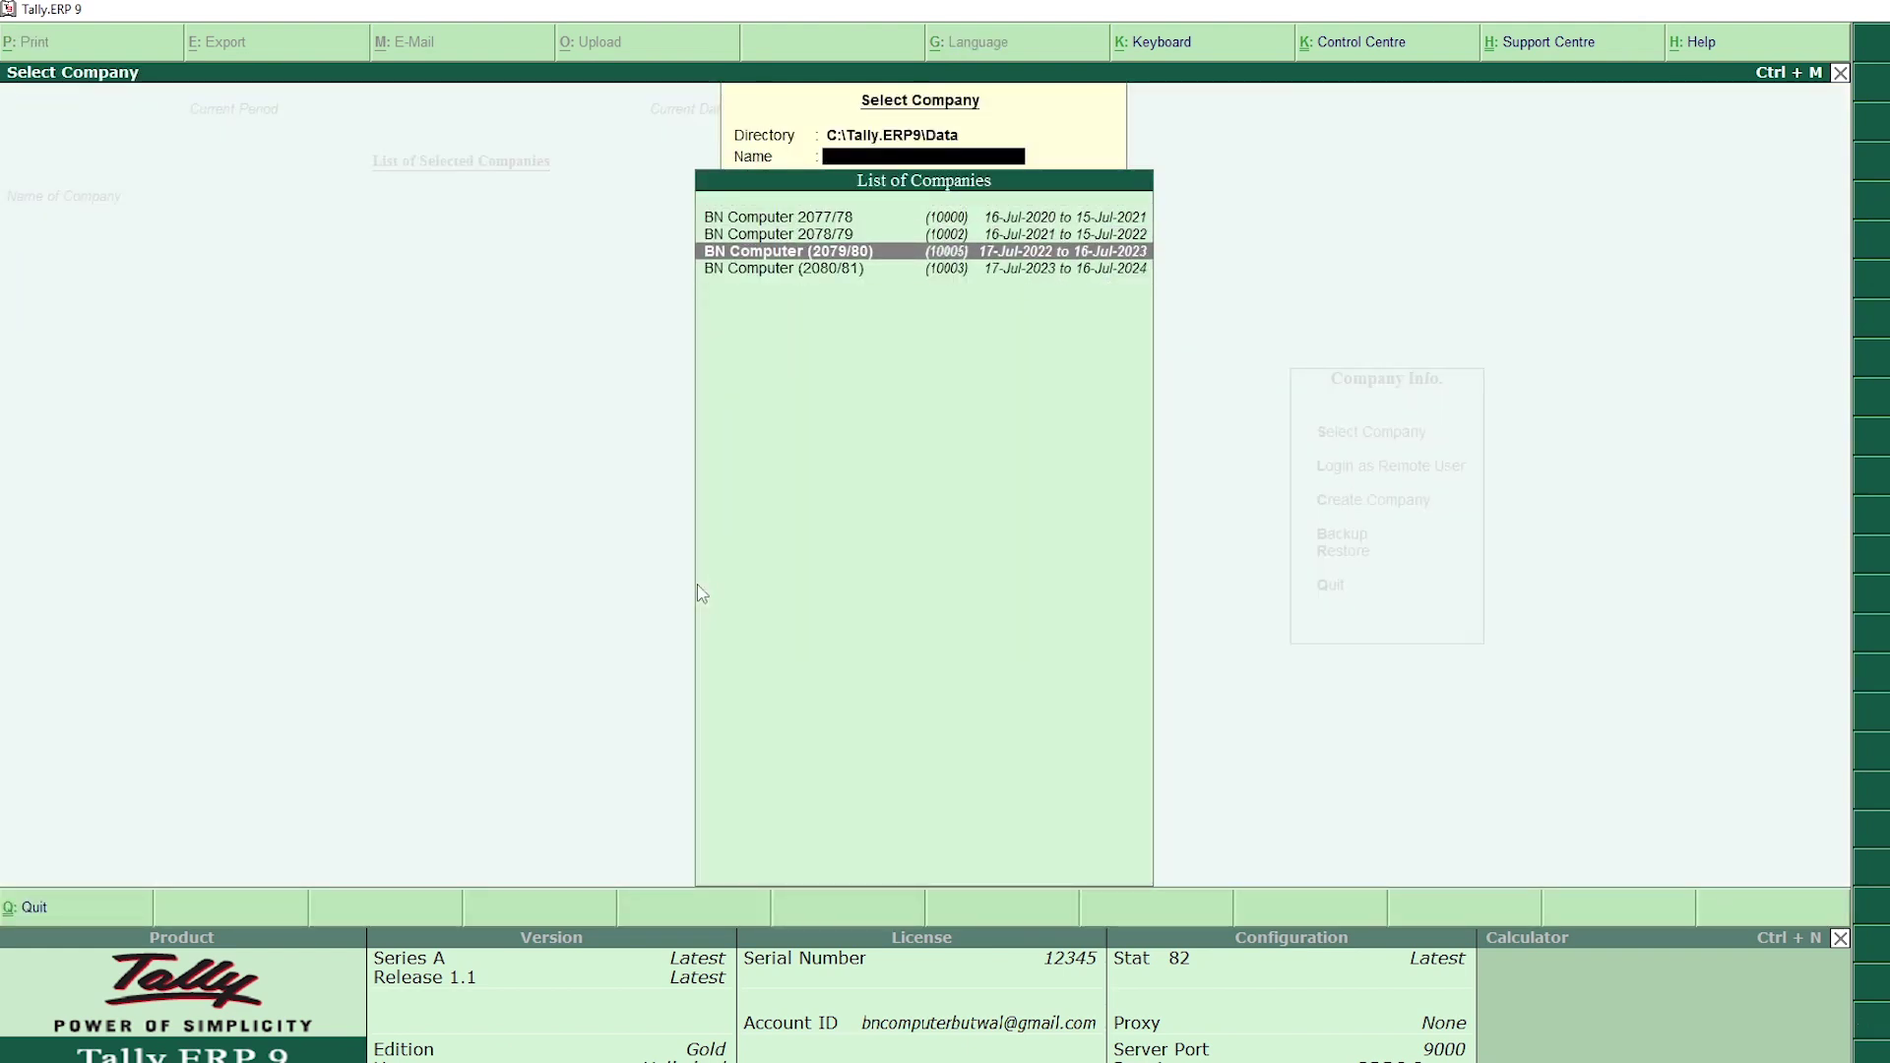
{"action": "key", "text": "Down"}
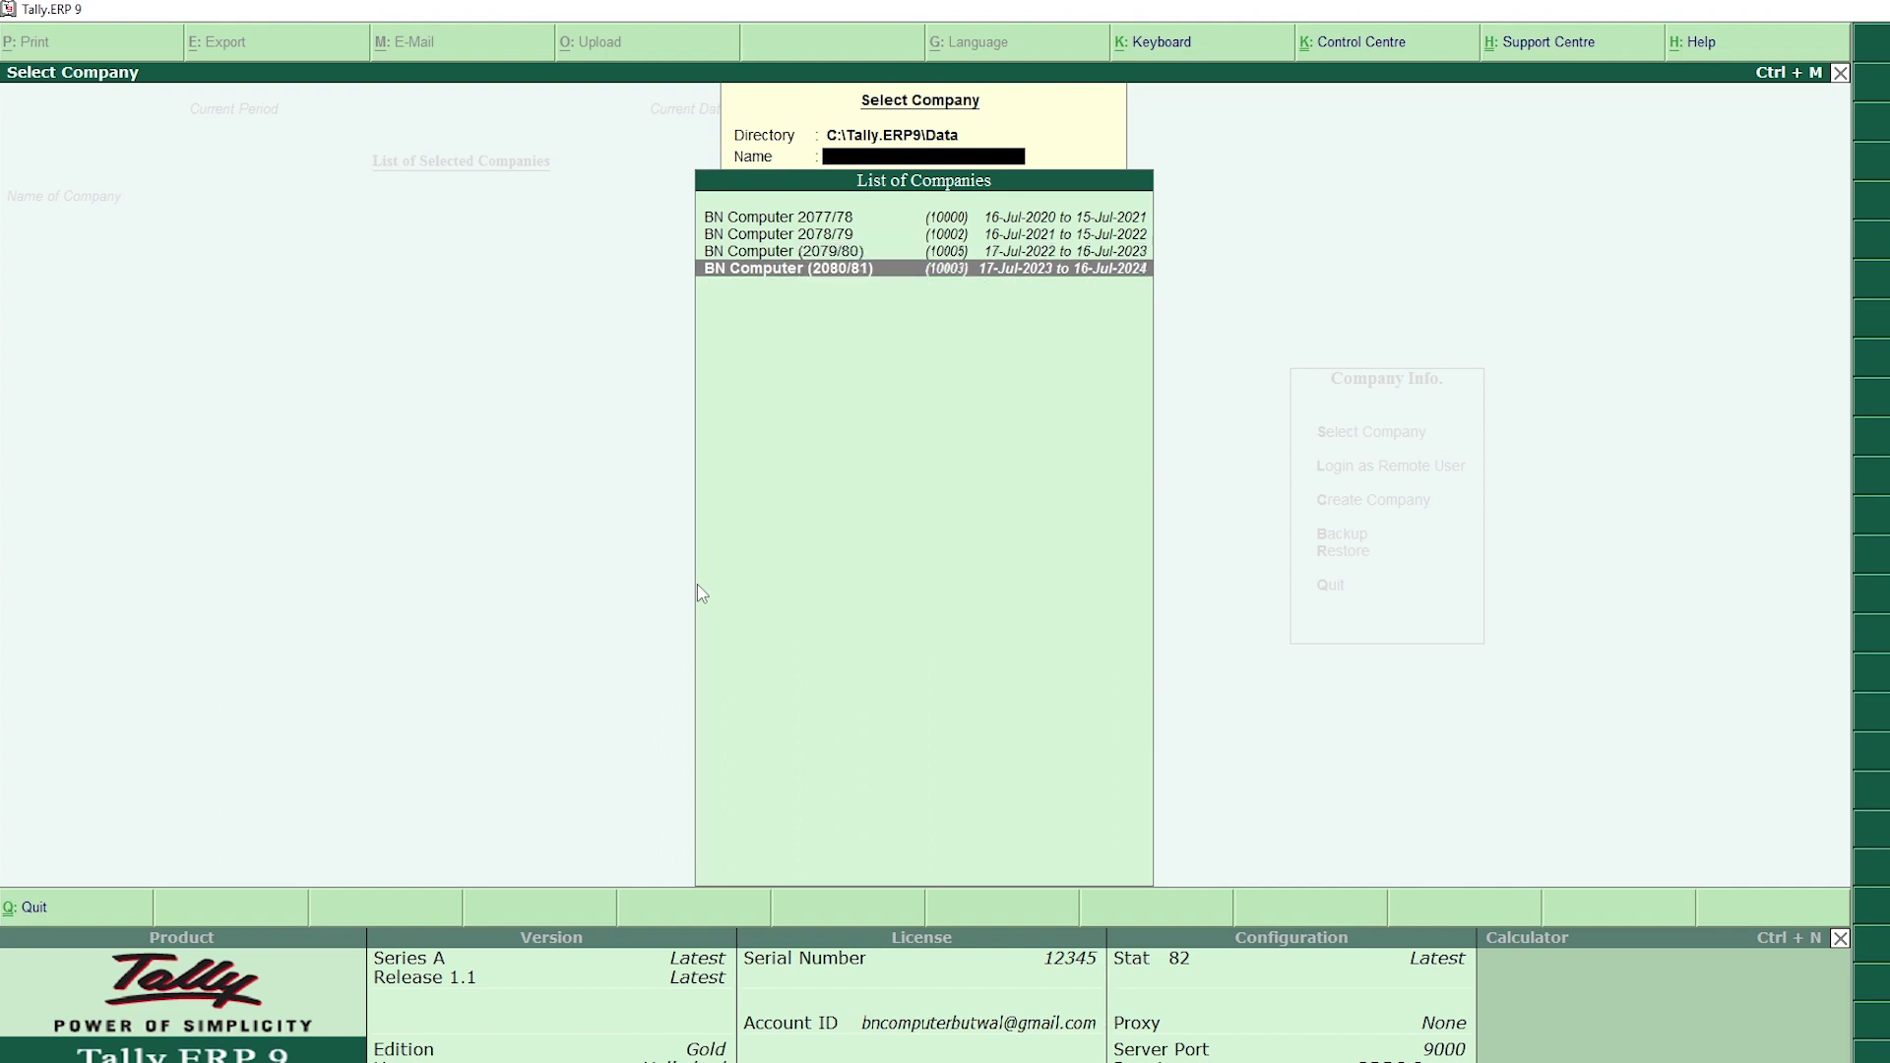
{"action": "key", "text": "Return"}
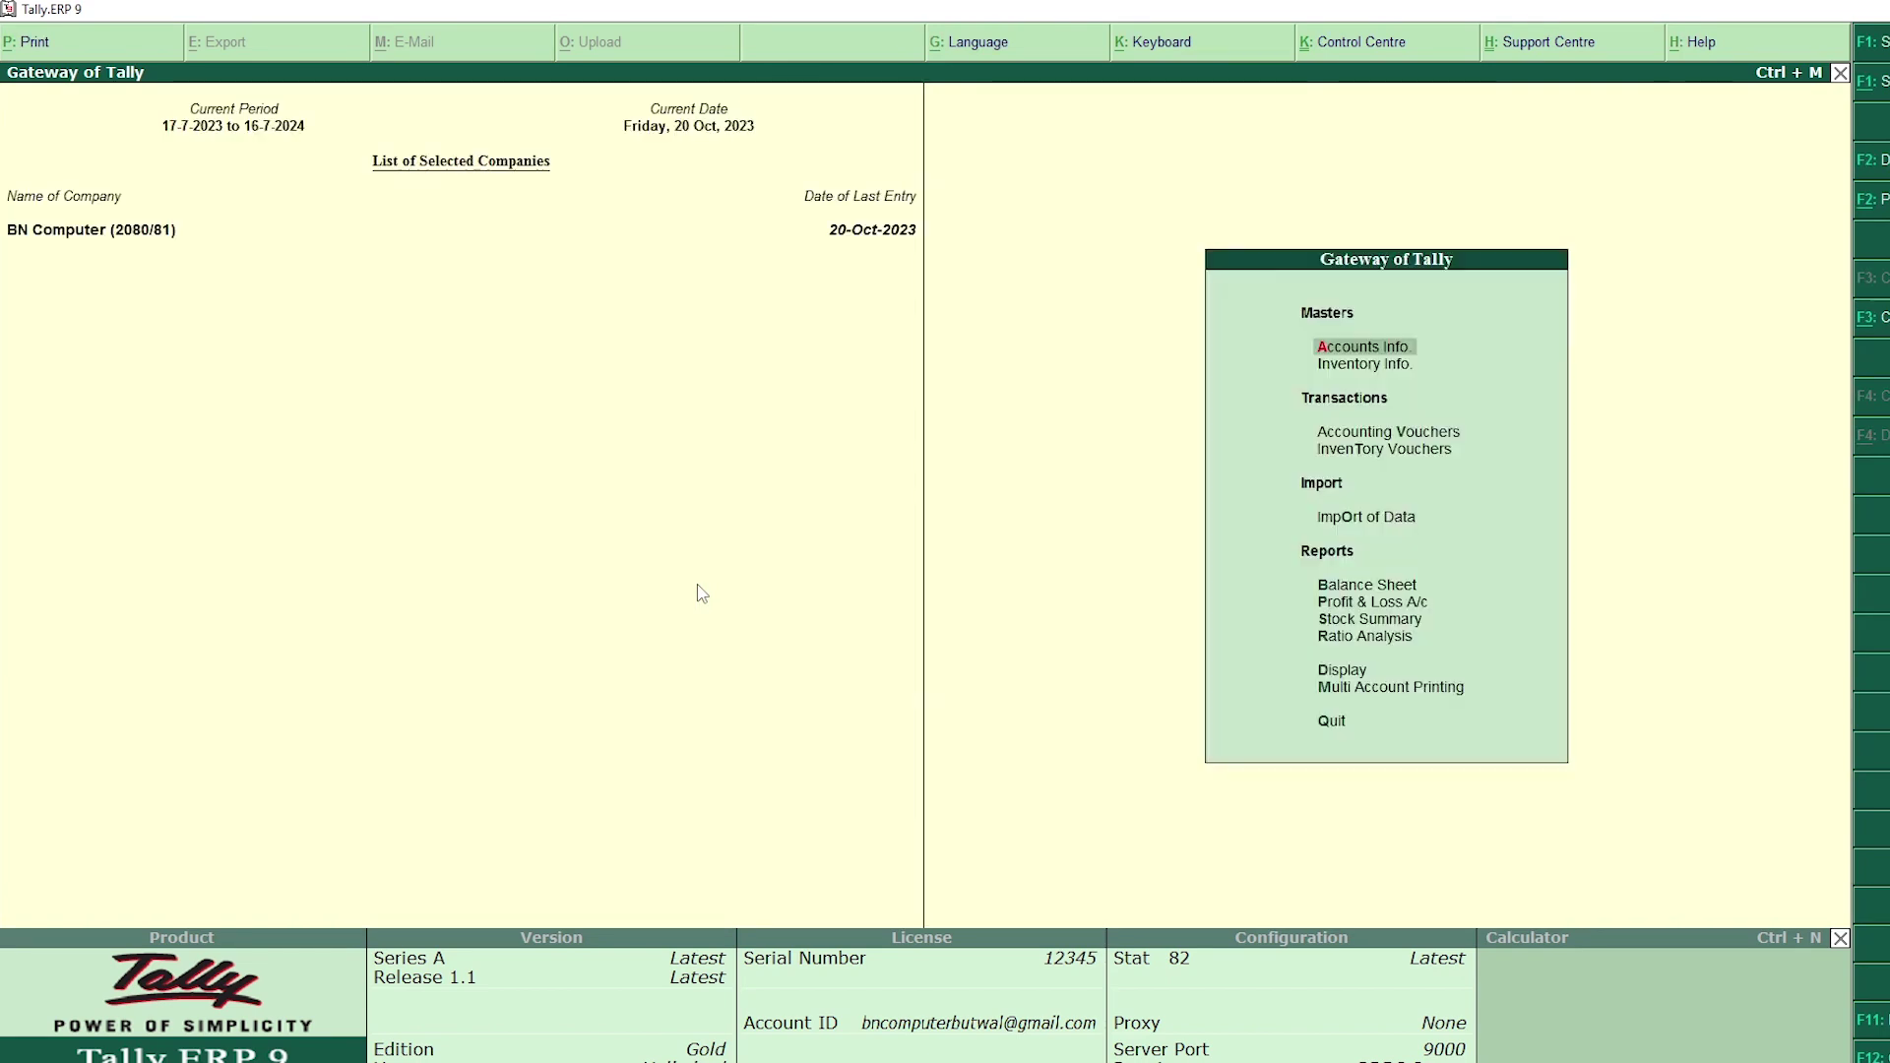
Step: Open the Sales Register and drill into September's sales vouchers
{"action": "key", "text": "d"}
{"action": "key", "text": "a"}
{"action": "key", "text": "s"}
{"action": "key", "text": "Up"}
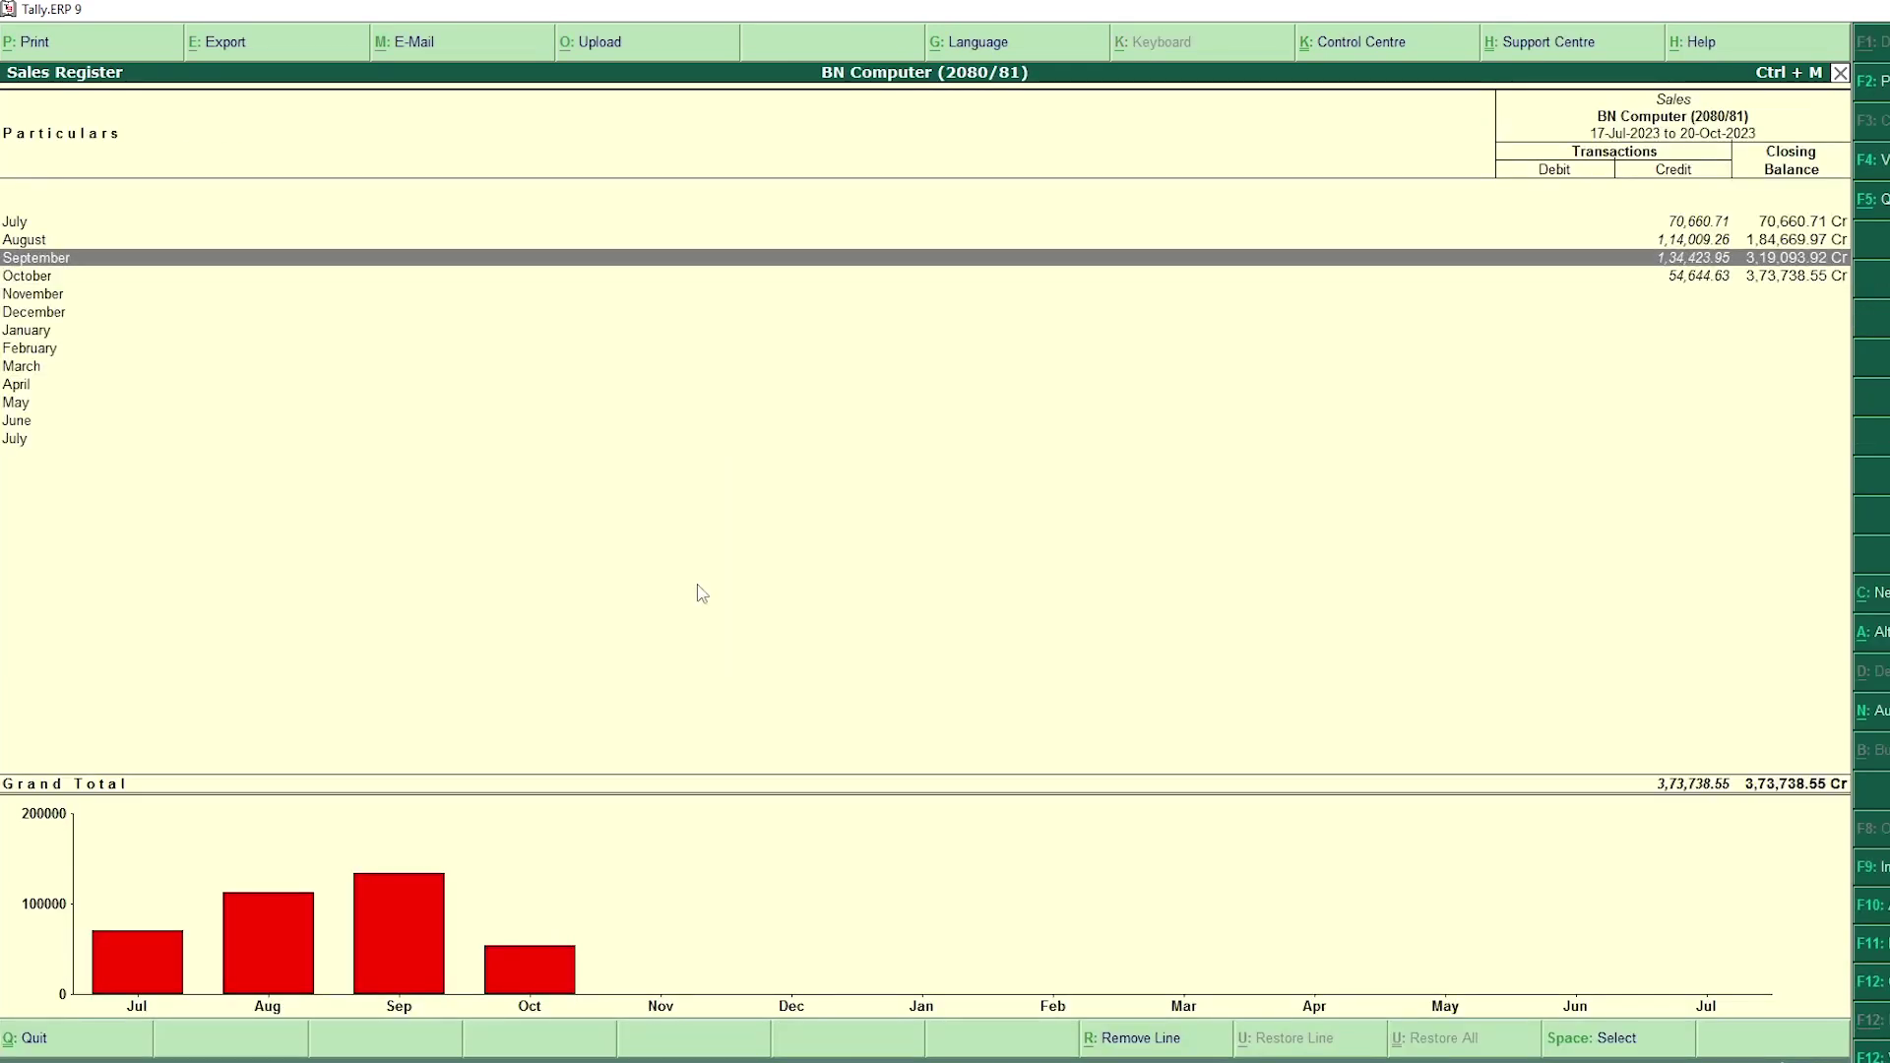
{"action": "key", "text": "Return"}
{"action": "key", "text": "Escape"}
Step: Check the Cash/Bank Summary and scroll through the Profit & Loss A/c
{"action": "key", "text": "Escape"}
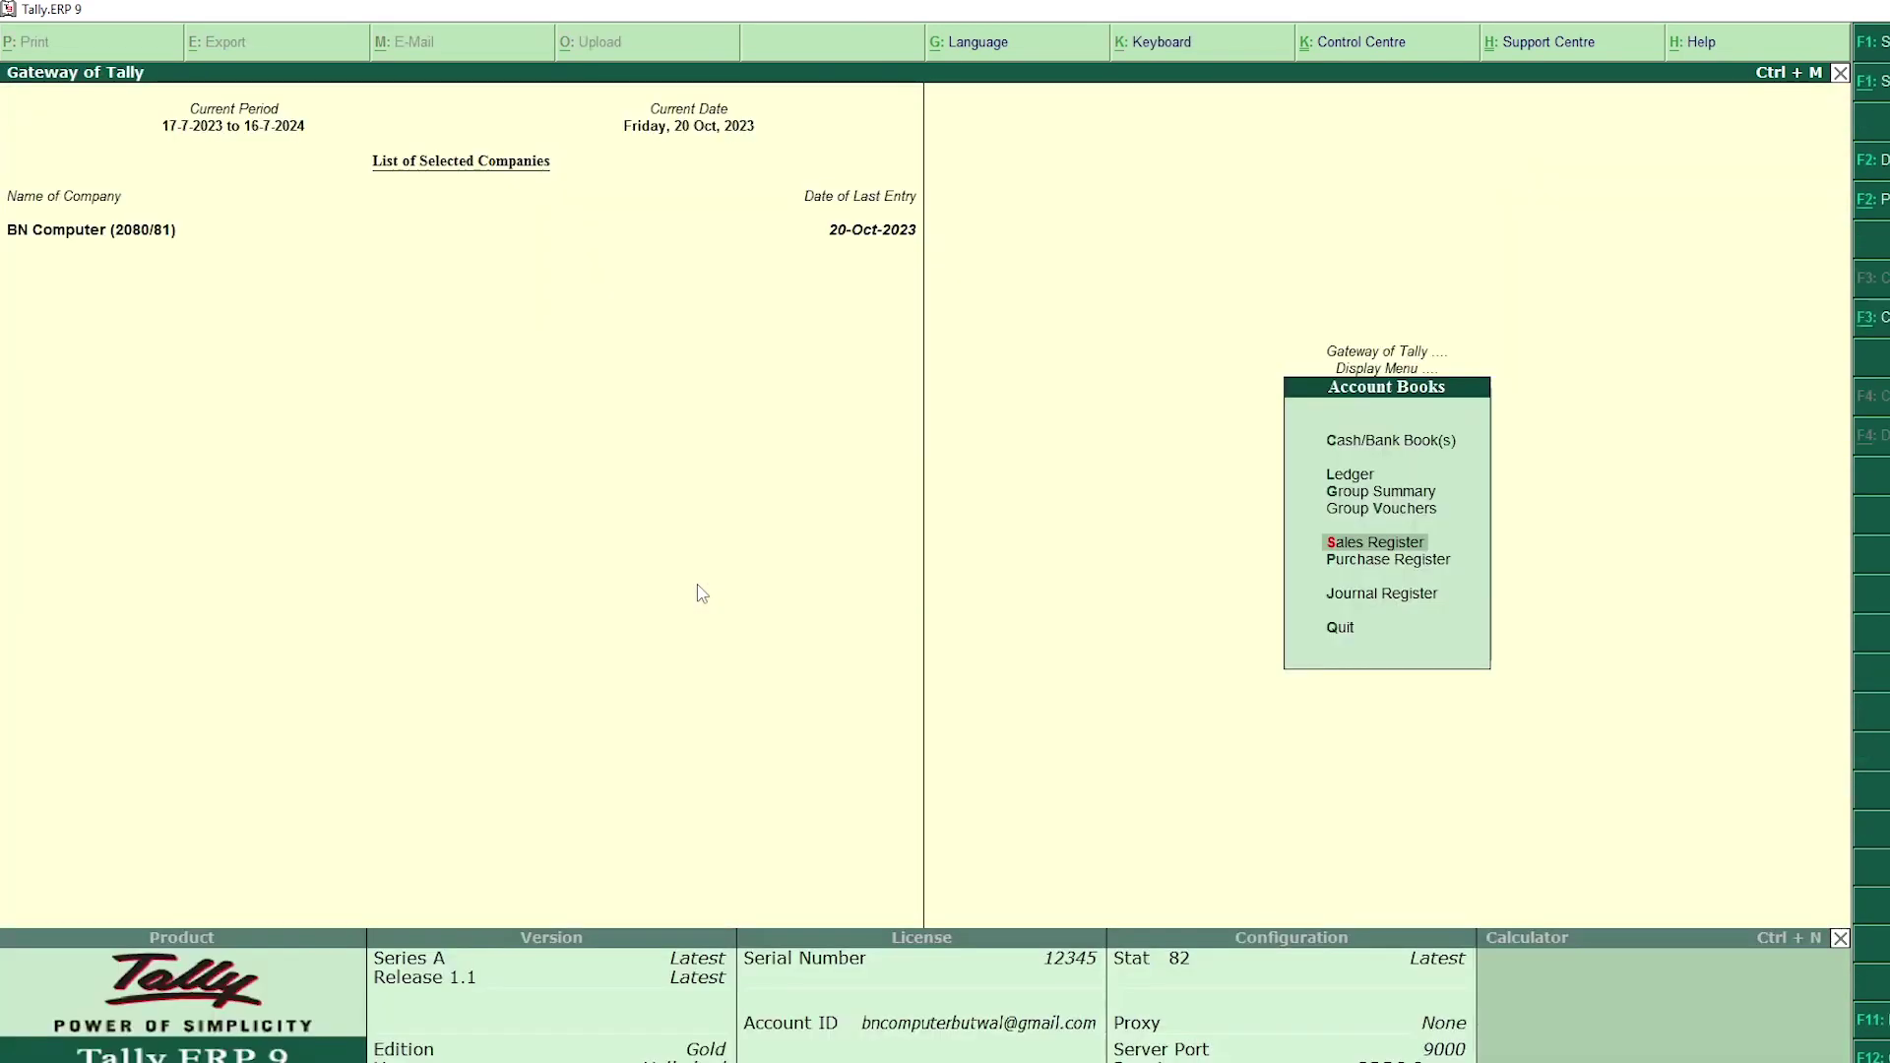
{"action": "key", "text": "c"}
{"action": "key", "text": "Escape"}
{"action": "key", "text": "Escape"}
{"action": "key", "text": "Escape"}
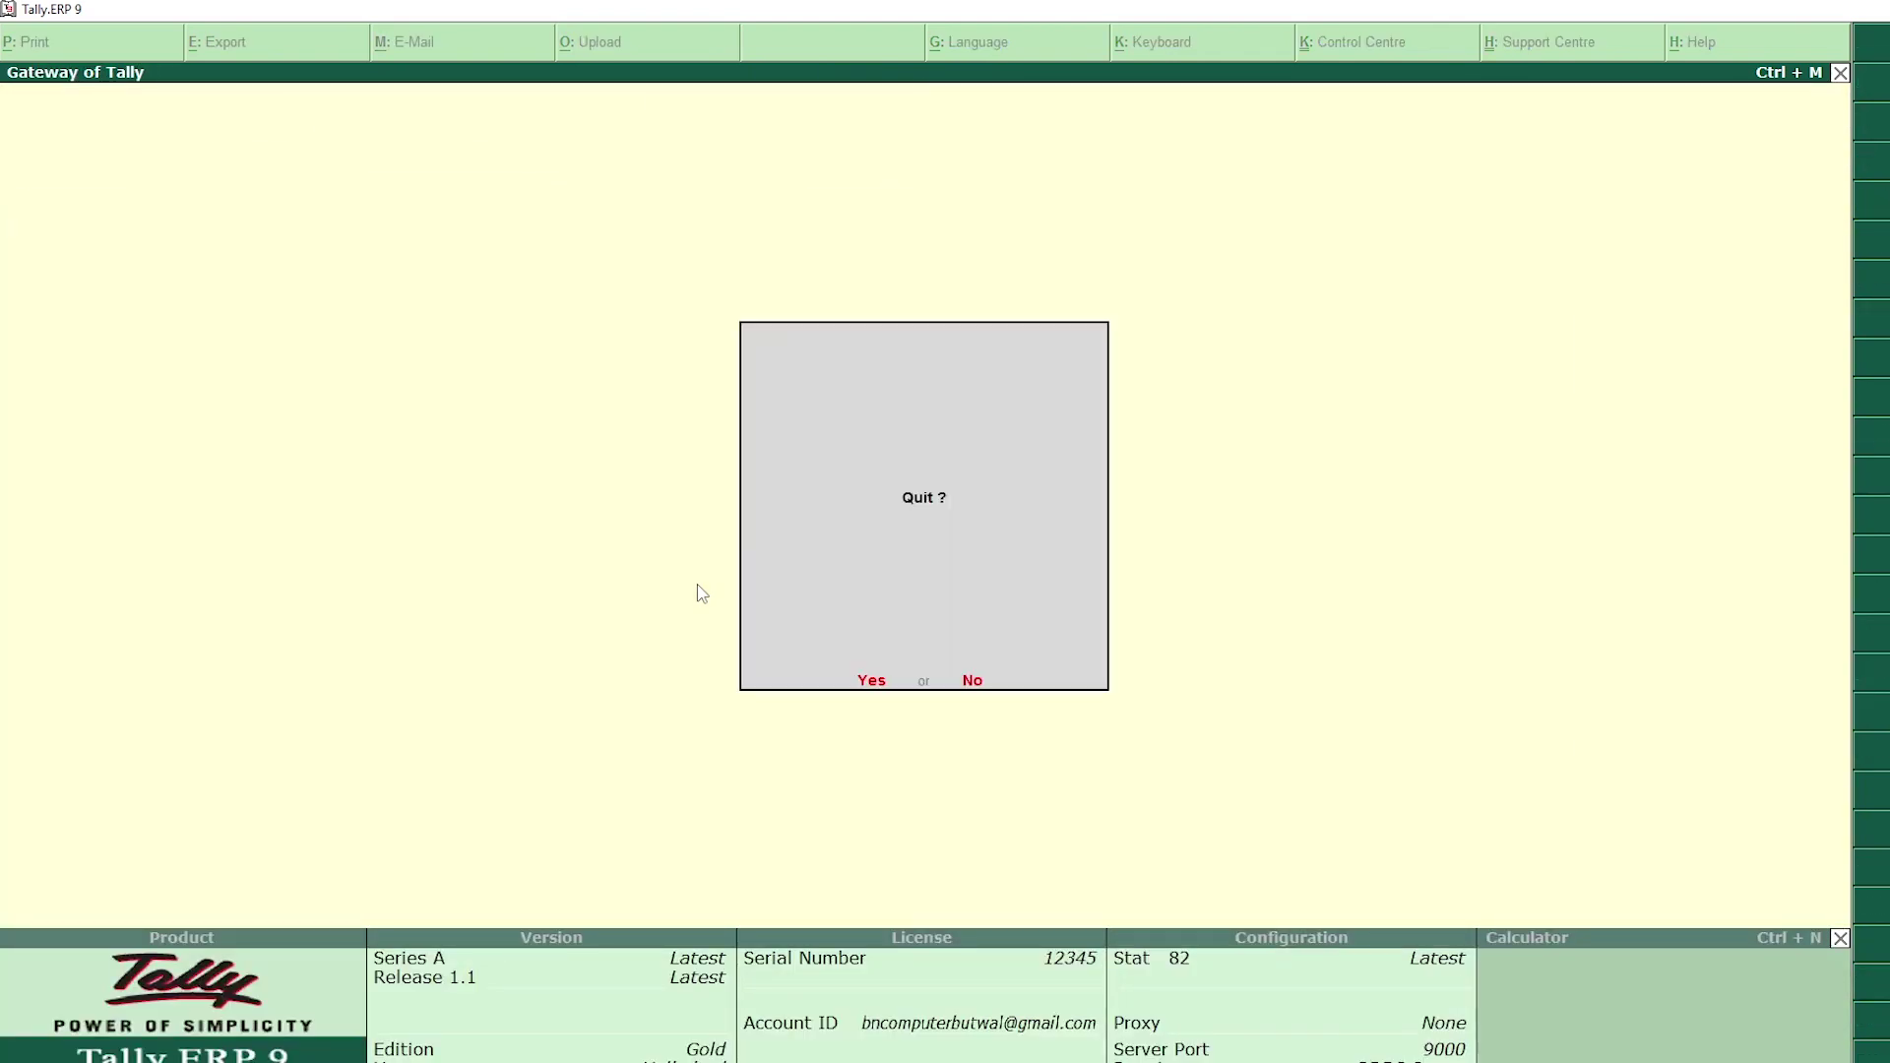
{"action": "key", "text": "Escape"}
{"action": "key", "text": "p"}
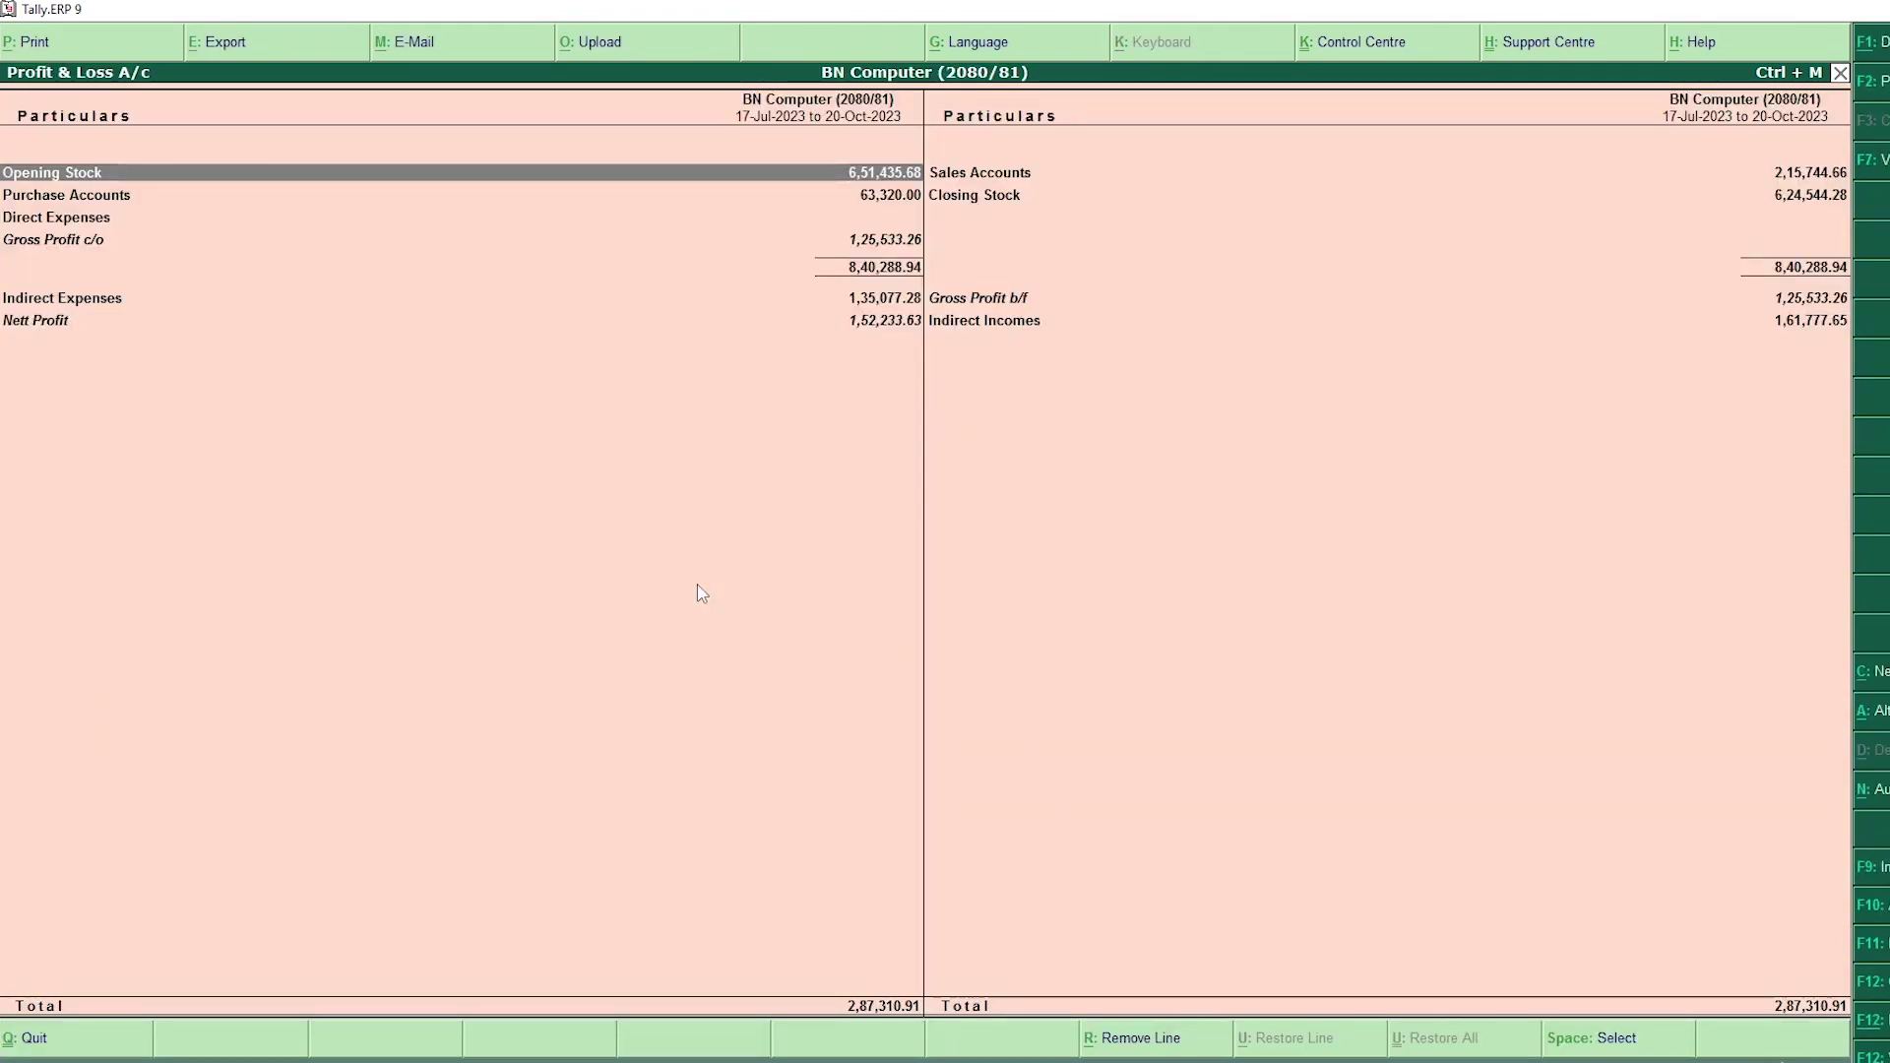
{"action": "key", "text": "Down"}
{"action": "key", "text": "Down"}
{"action": "key", "text": "Down"}
{"action": "key", "text": "Down"}
{"action": "key", "text": "Down"}
{"action": "key", "text": "Up"}
{"action": "key", "text": "Up"}
{"action": "key", "text": "Up"}
{"action": "key", "text": "Up"}
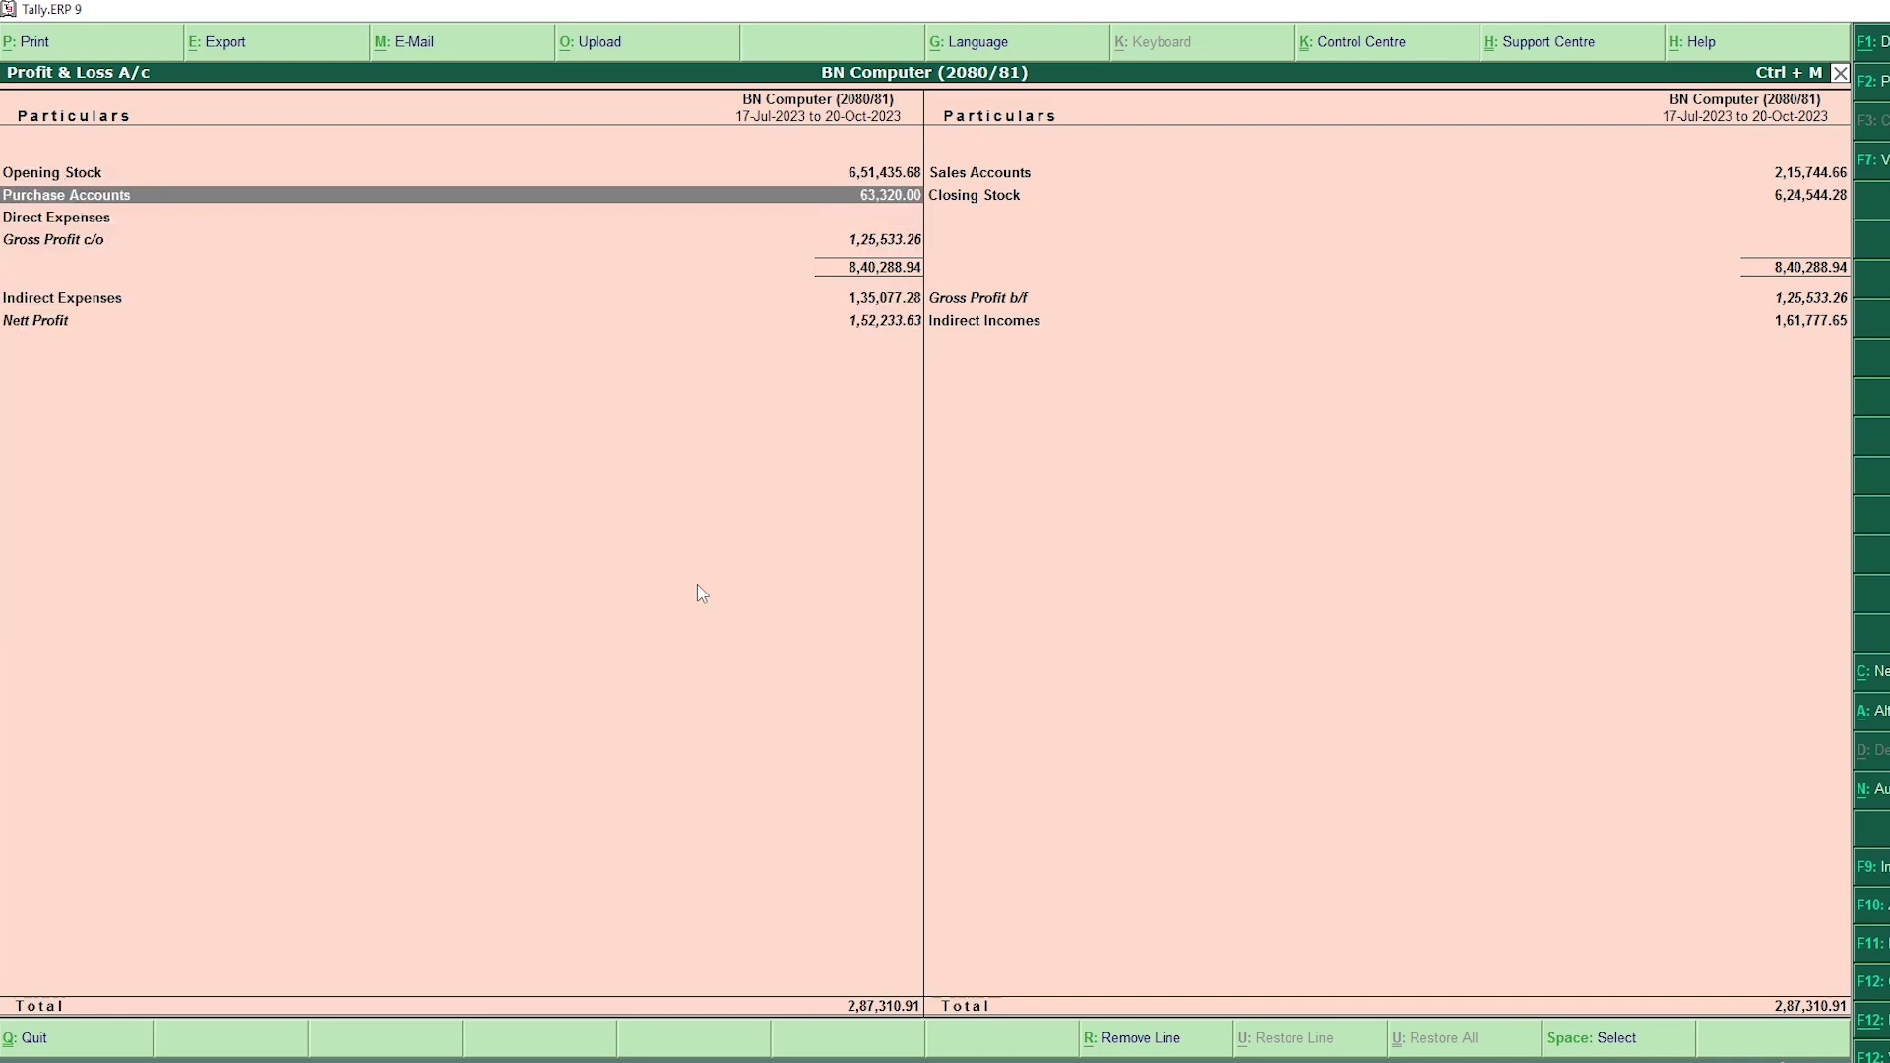
{"action": "key", "text": "Escape"}
Step: Reopen the Cash/Bank Summary, then bring up the Select Company list
{"action": "key", "text": "d"}
{"action": "key", "text": "a"}
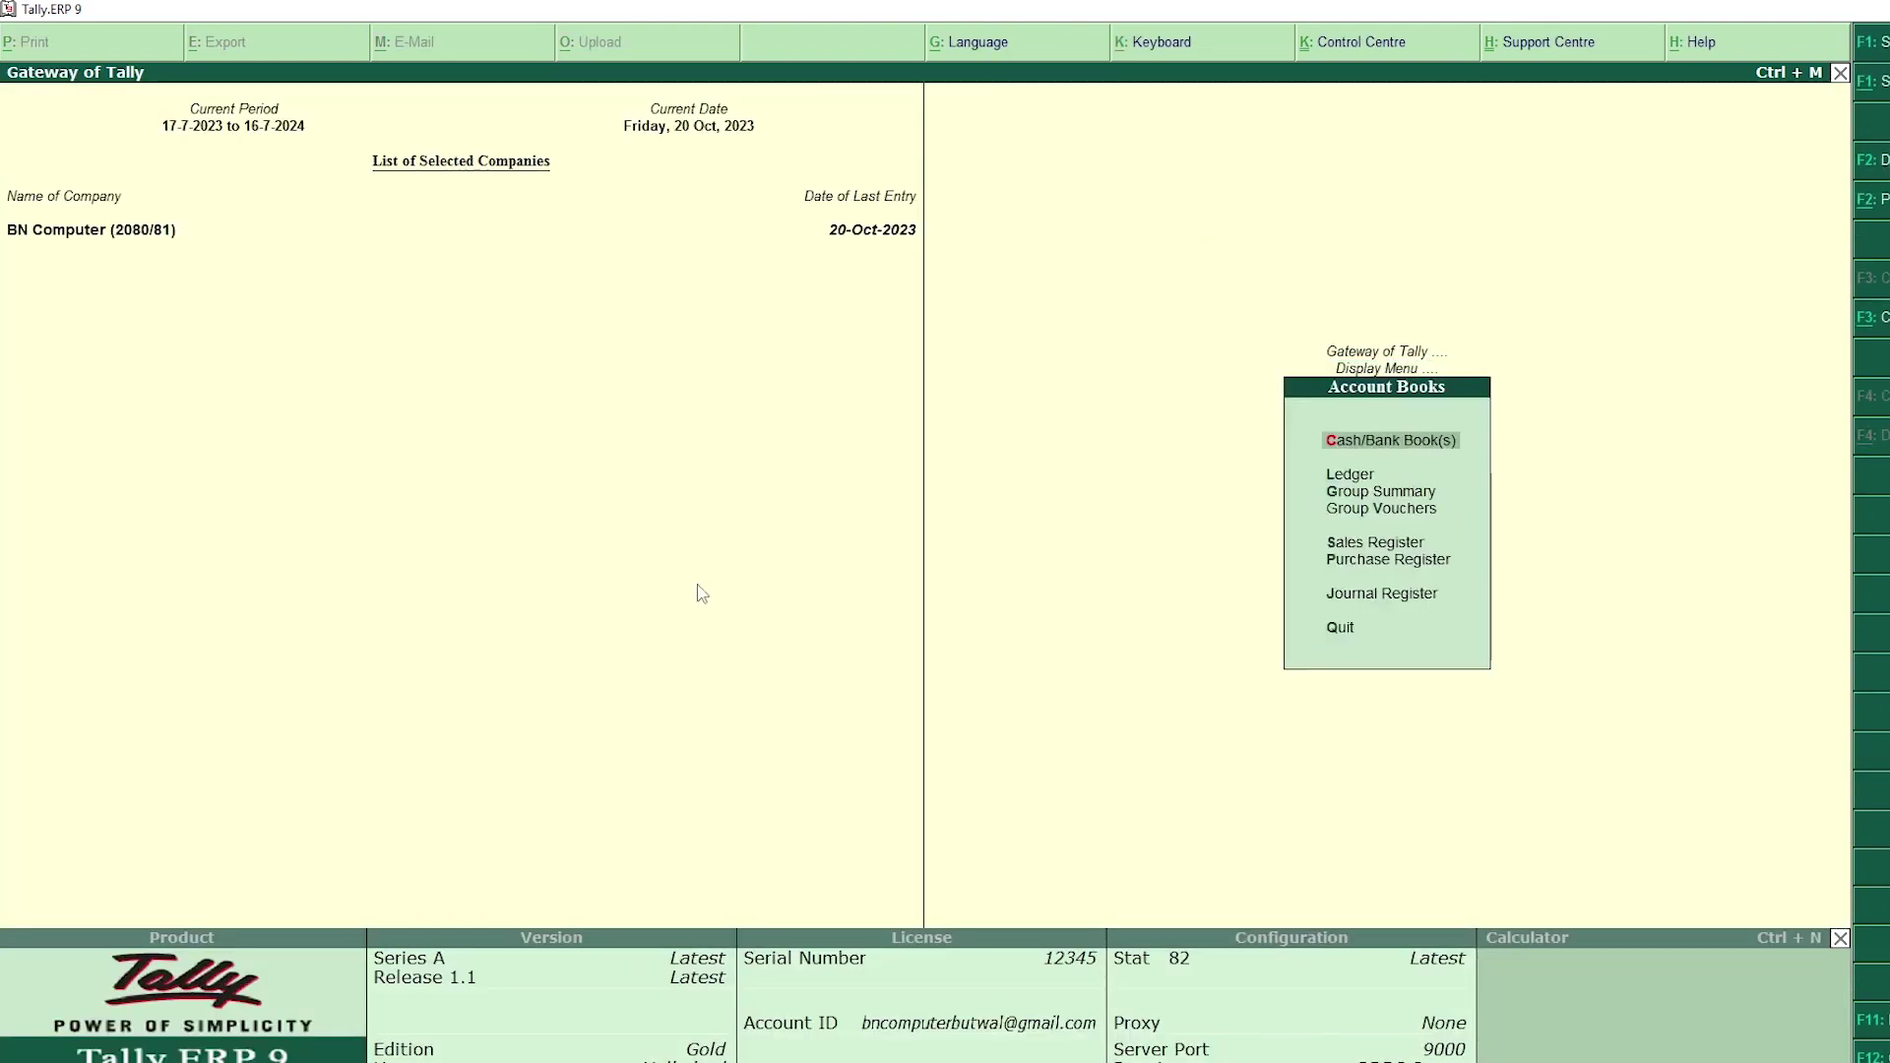
{"action": "key", "text": "c"}
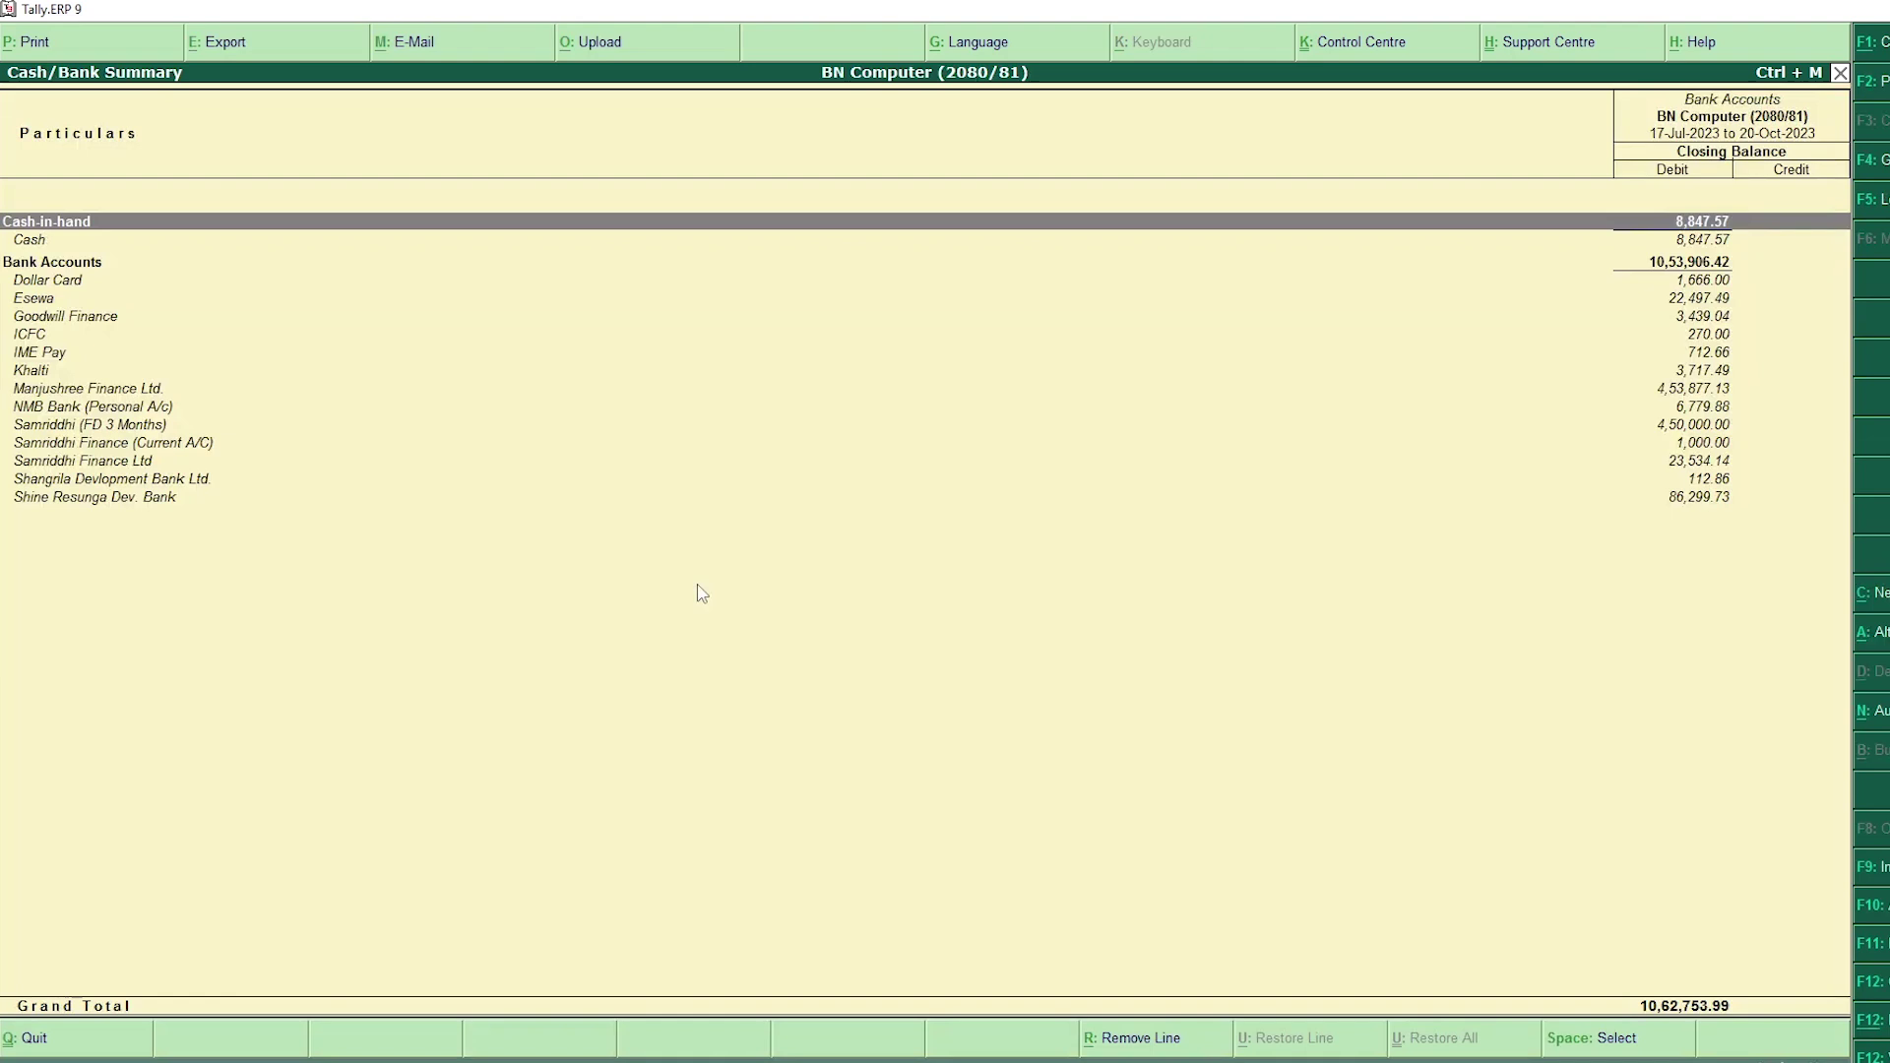
{"action": "key", "text": "F1"}
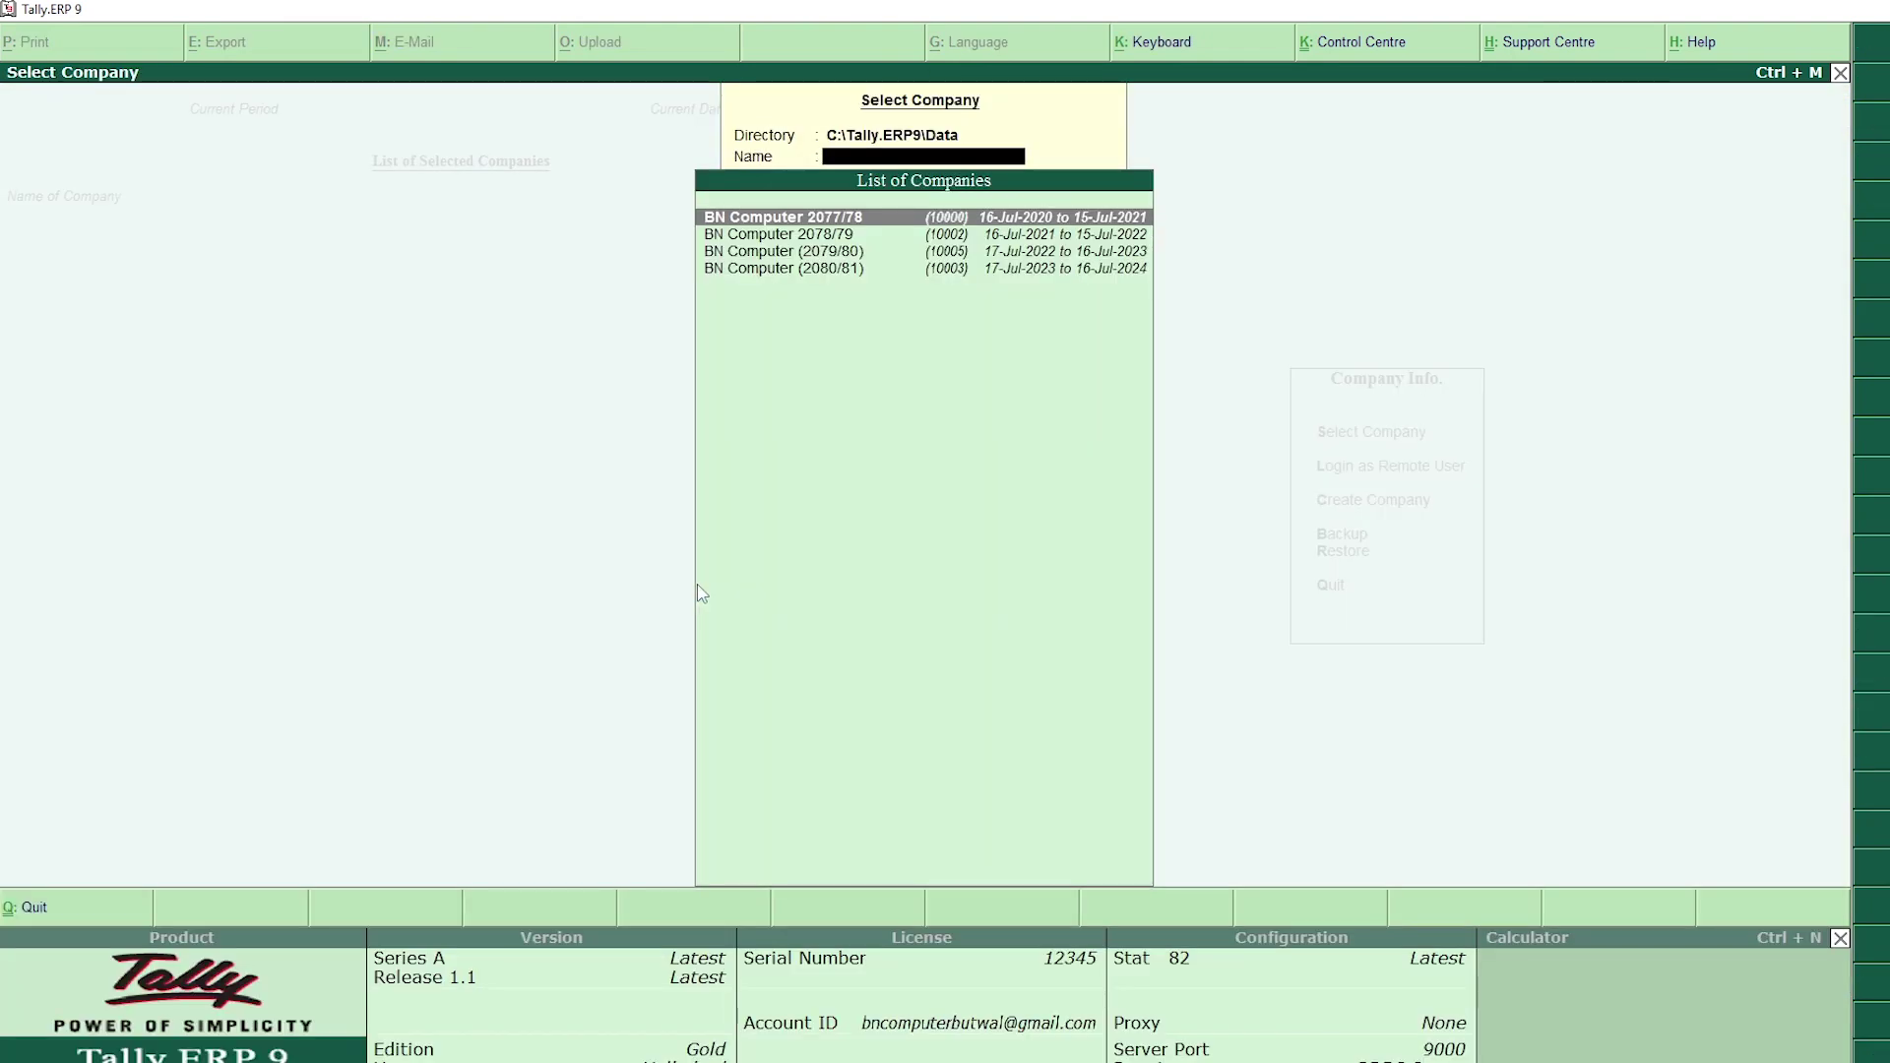